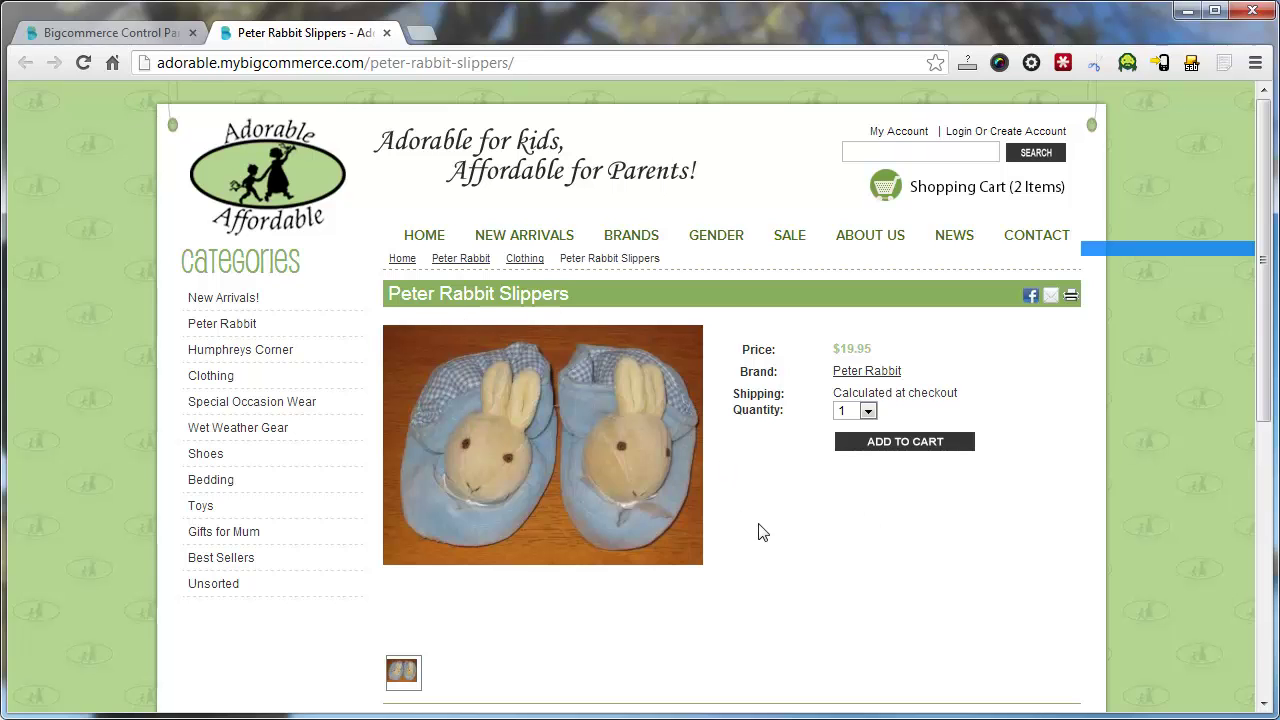
Review the sizes listed in the Peter Rabbit Slippers product description.
{"action": "scroll", "coordinate": [783, 565], "scroll_direction": "down", "scroll_amount": 2}
{"action": "left_click_drag", "start_coordinate": [961, 576], "coordinate": [1003, 576]}
{"action": "left_click", "coordinate": [413, 588]}
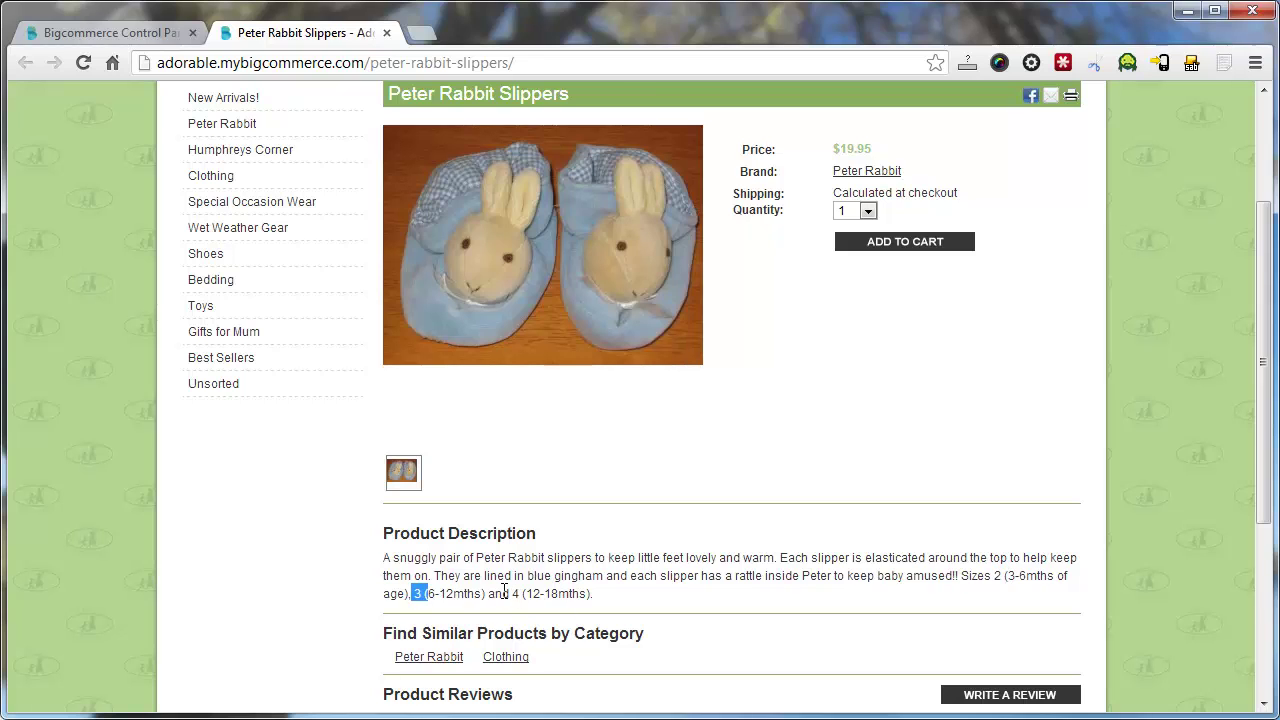
{"action": "left_click_drag", "start_coordinate": [502, 593], "coordinate": [521, 593]}
{"action": "scroll", "coordinate": [702, 595], "scroll_direction": "up", "scroll_amount": 1}
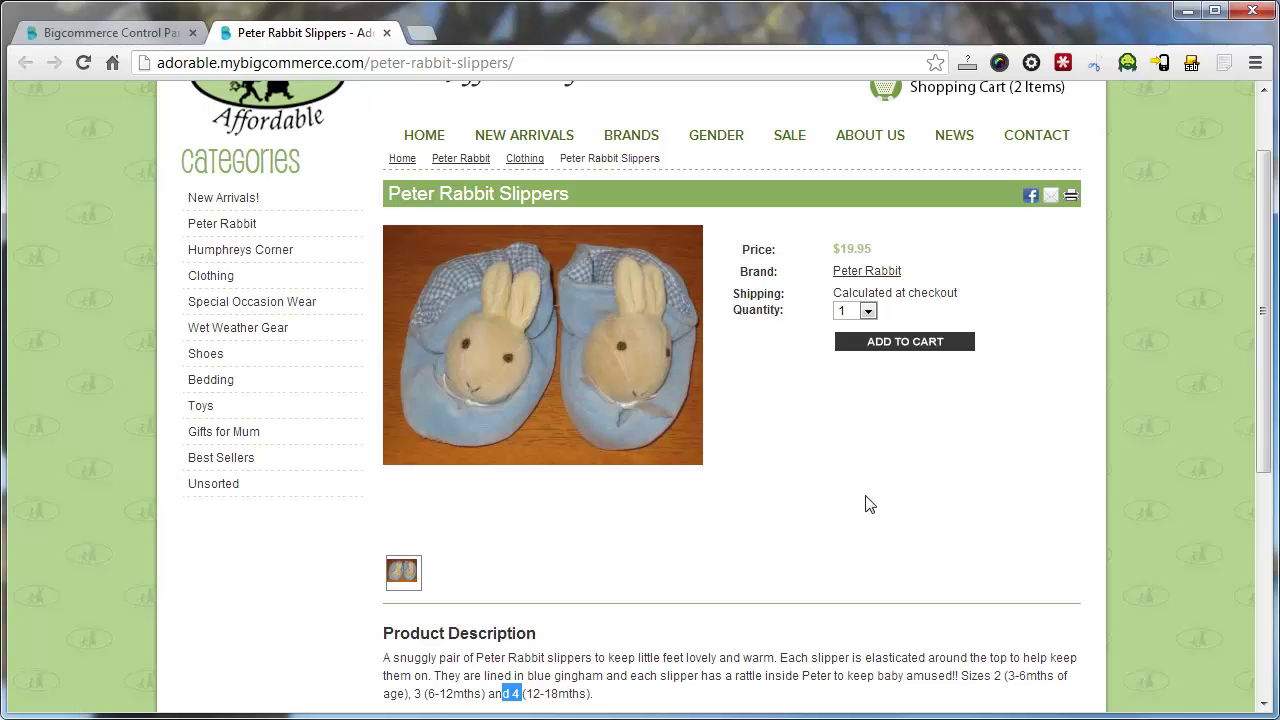
{"action": "scroll", "coordinate": [868, 504], "scroll_direction": "up", "scroll_amount": 1}
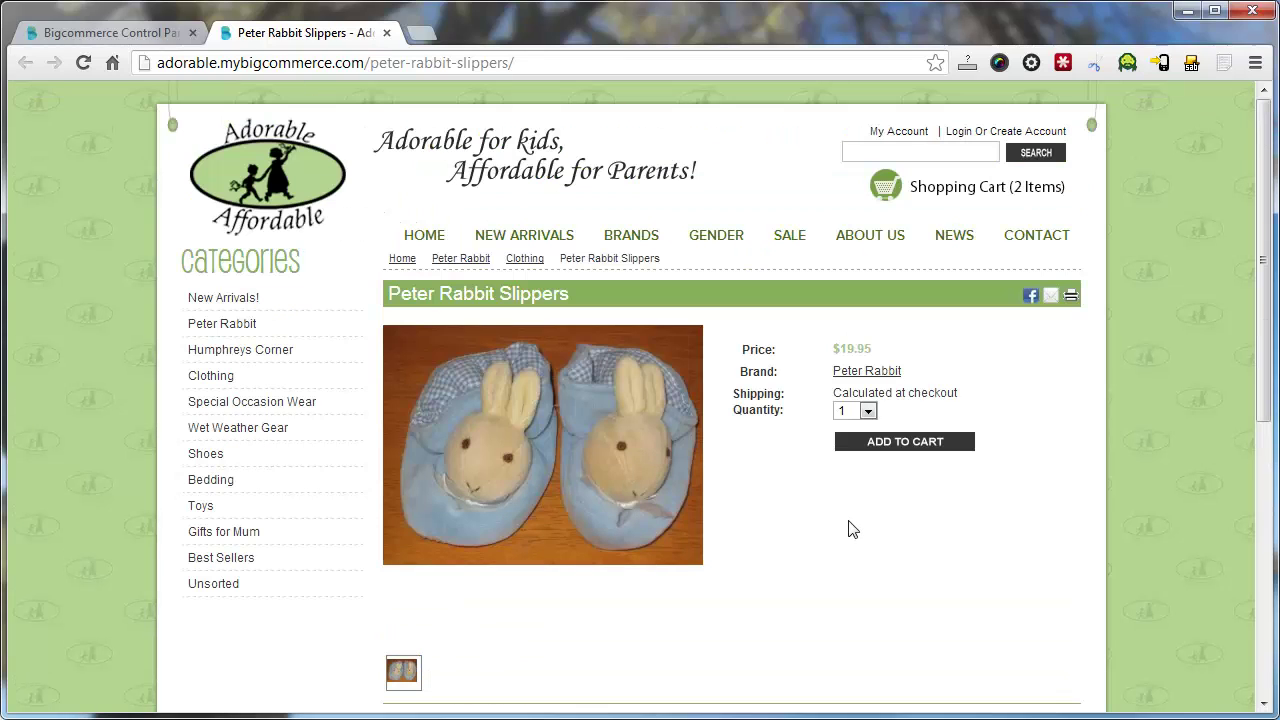
Switch to the Bigcommerce control panel and open the list of individual product options.
{"action": "left_click", "coordinate": [157, 36]}
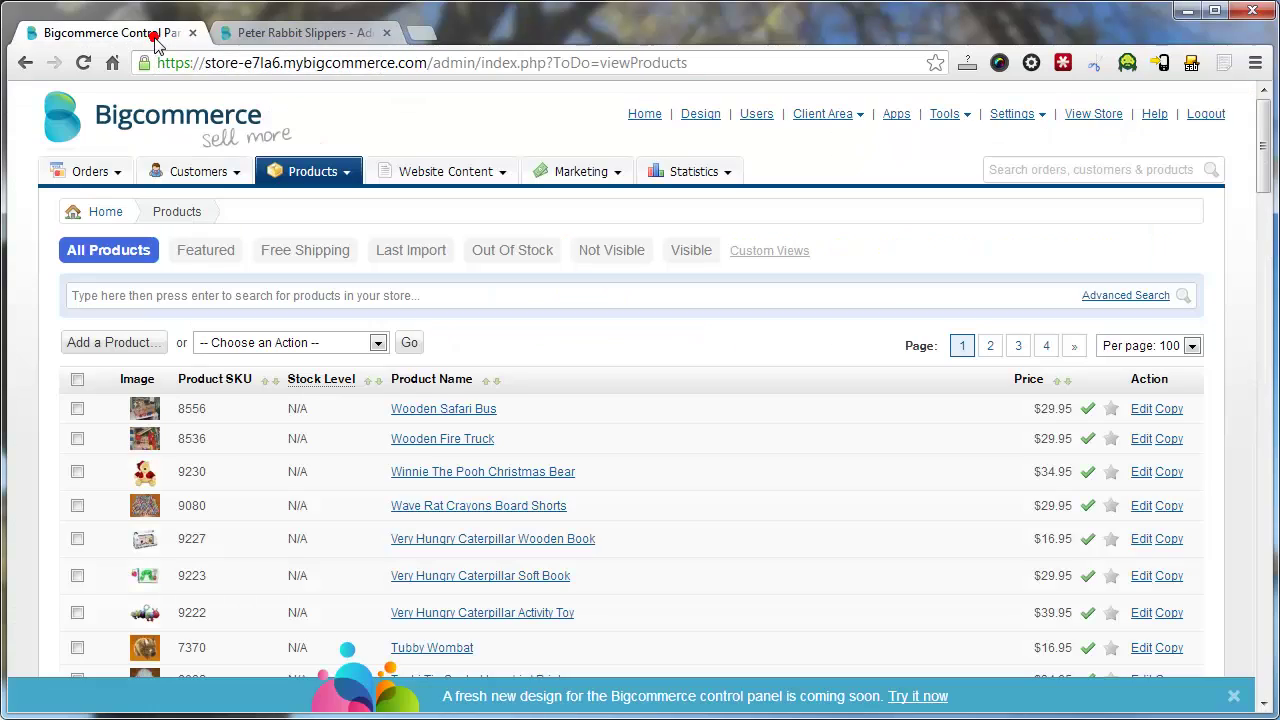
{"action": "left_click", "coordinate": [313, 176]}
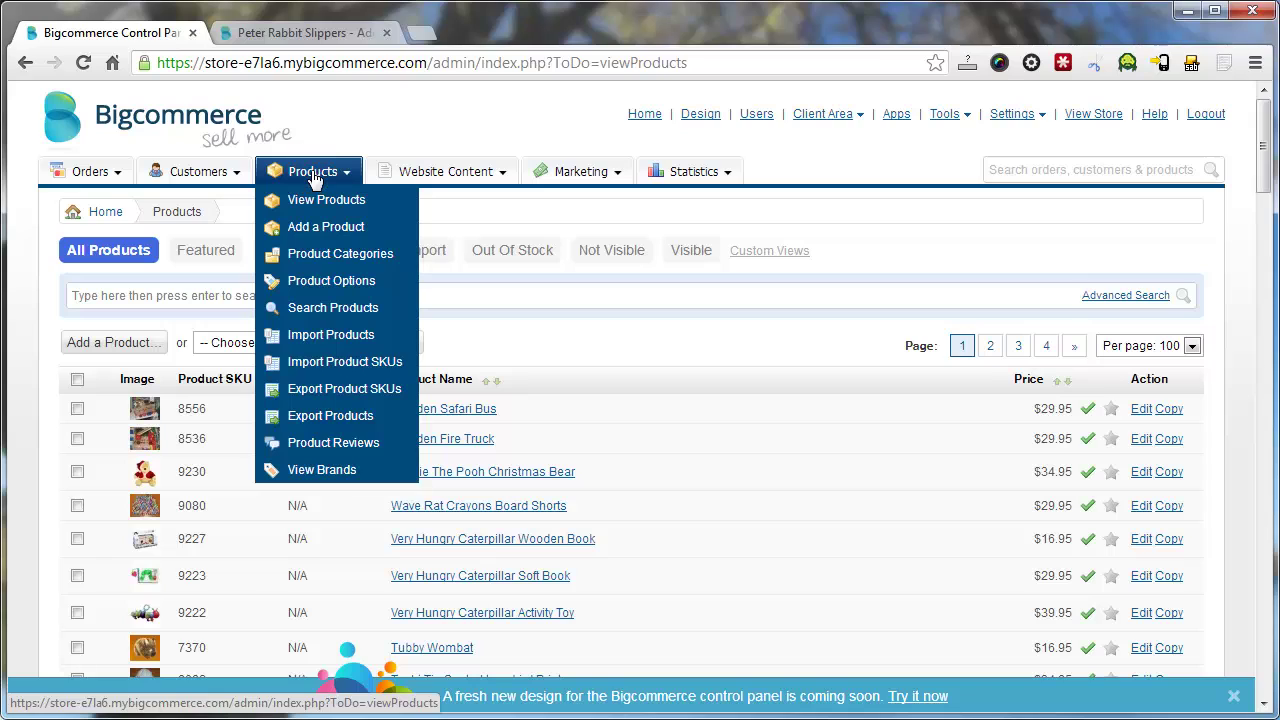
{"action": "left_click", "coordinate": [327, 281]}
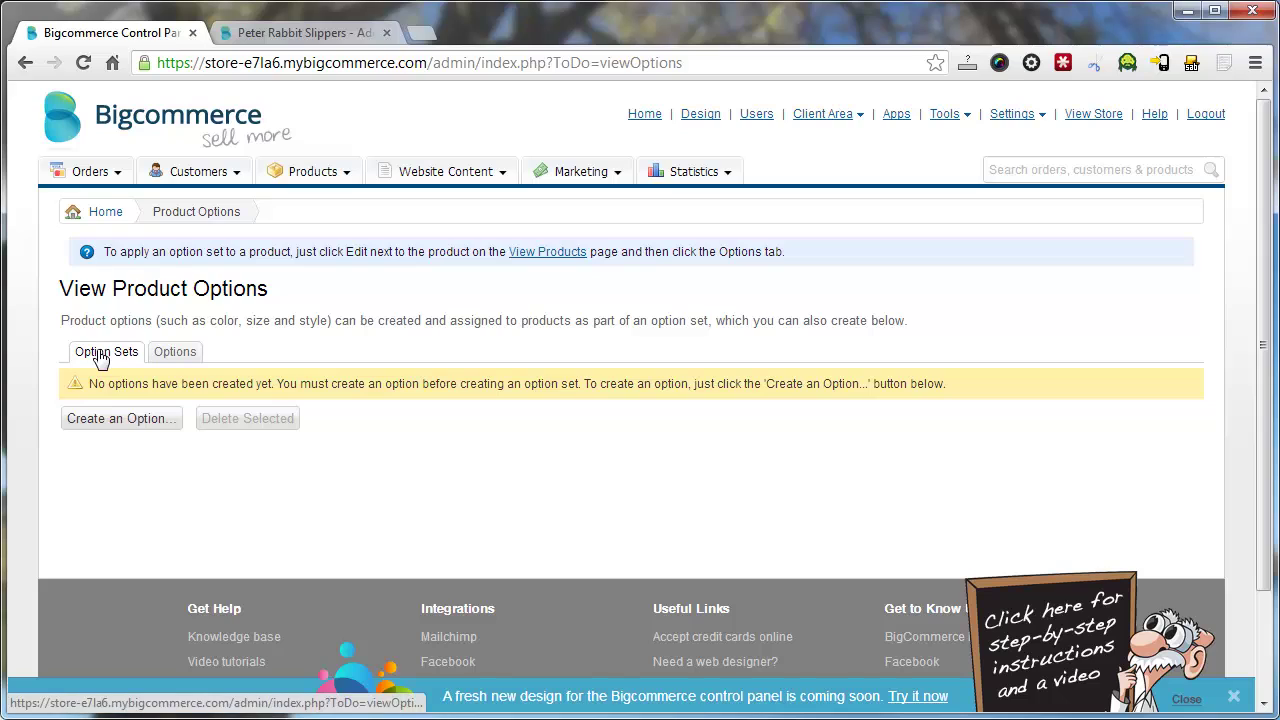
{"action": "left_click", "coordinate": [179, 361]}
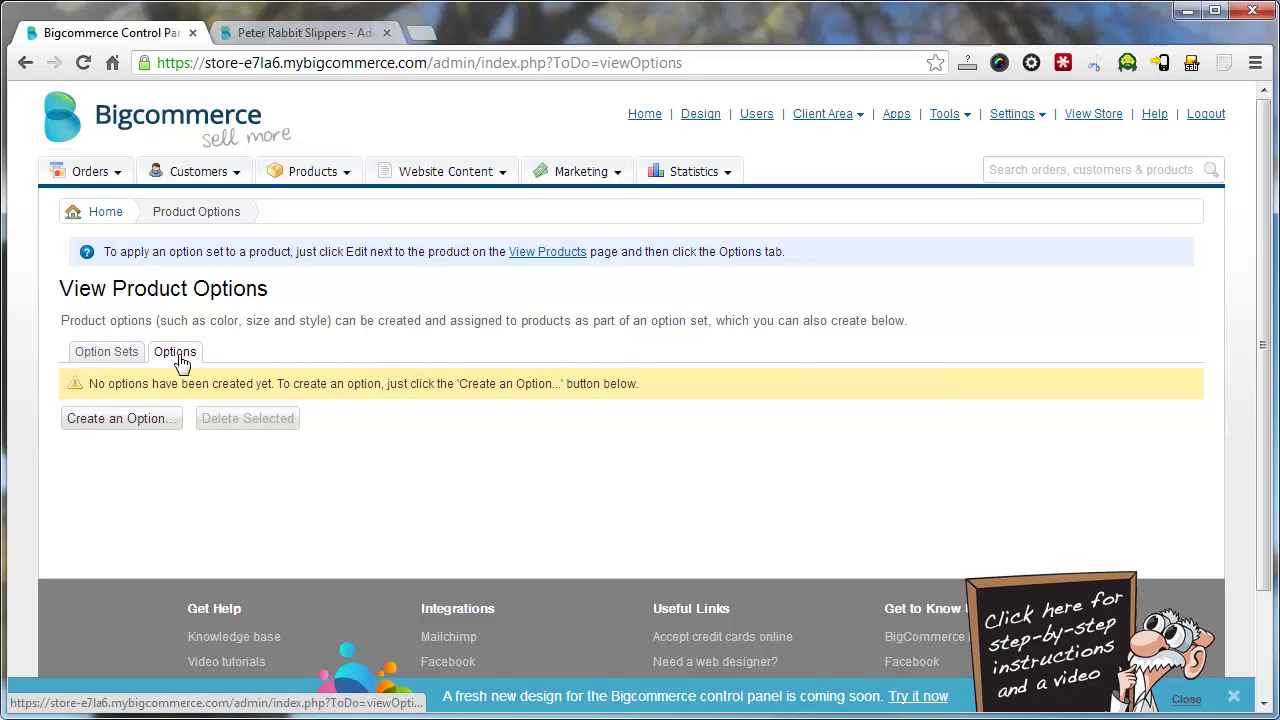
Start a new product option named Slipper Size with the display name Size.
{"action": "left_click", "coordinate": [135, 424]}
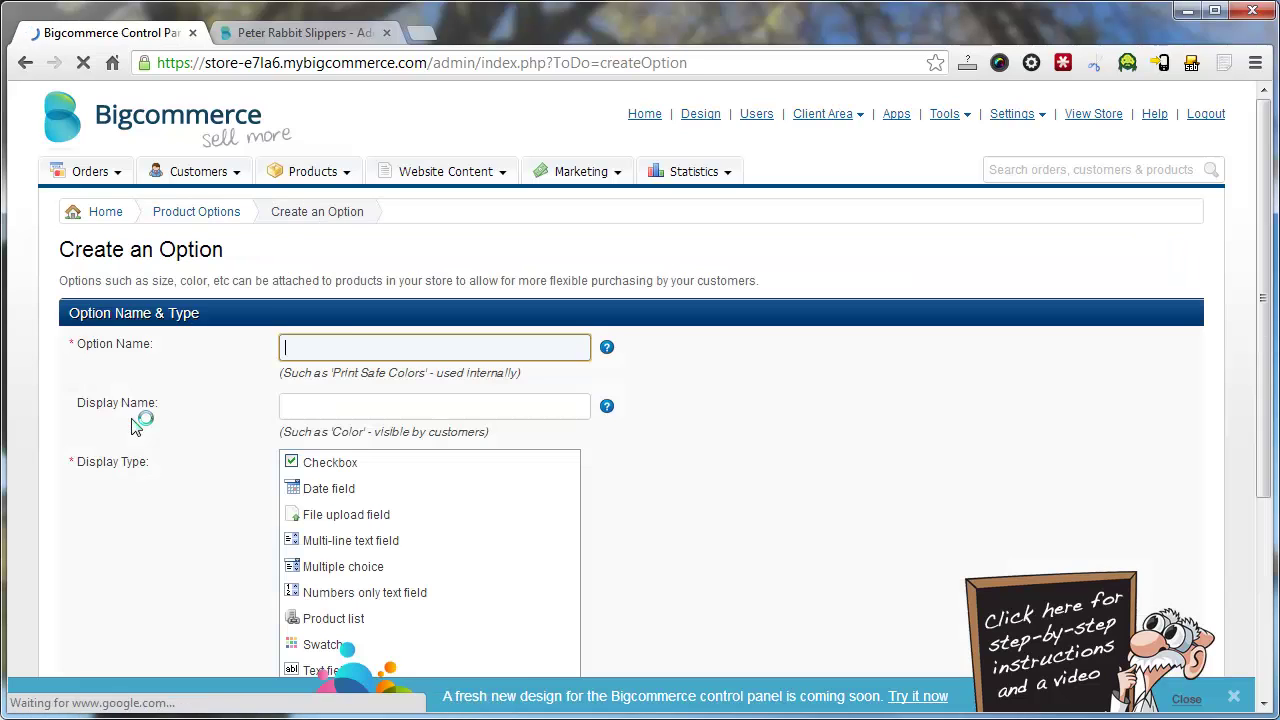
{"action": "left_click", "coordinate": [327, 345]}
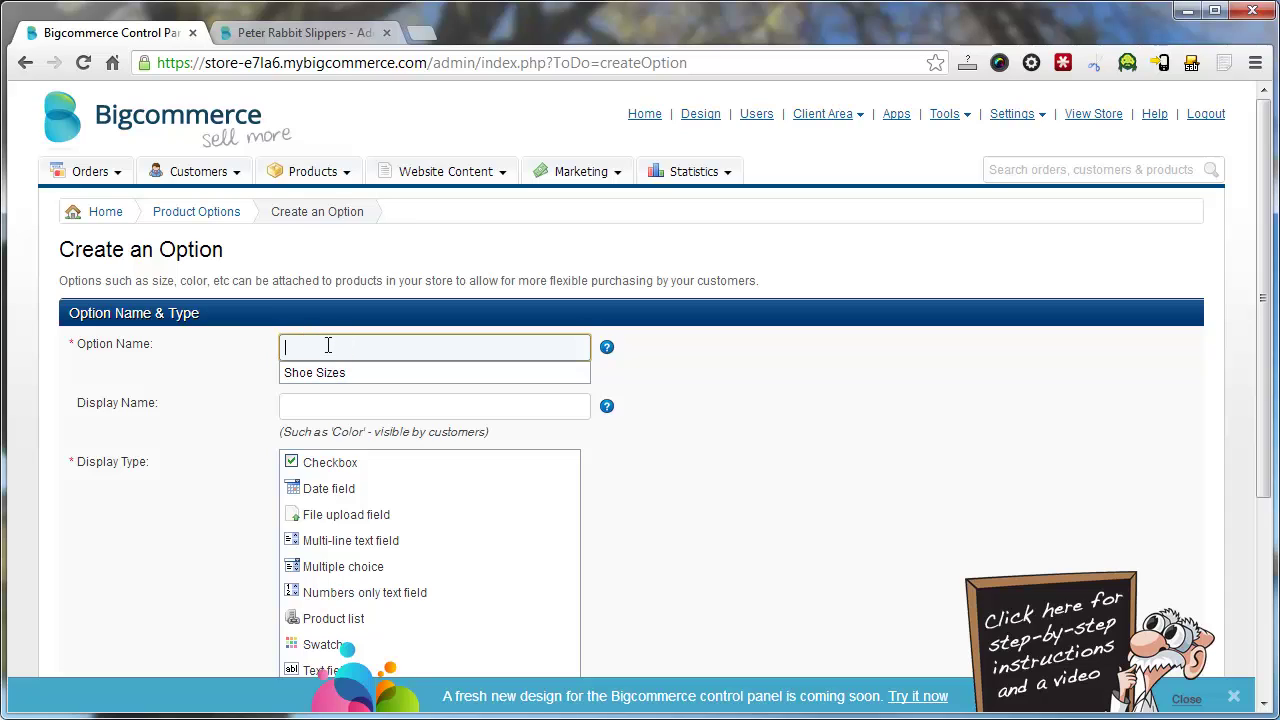
{"action": "type", "text": "Slipper Size"}
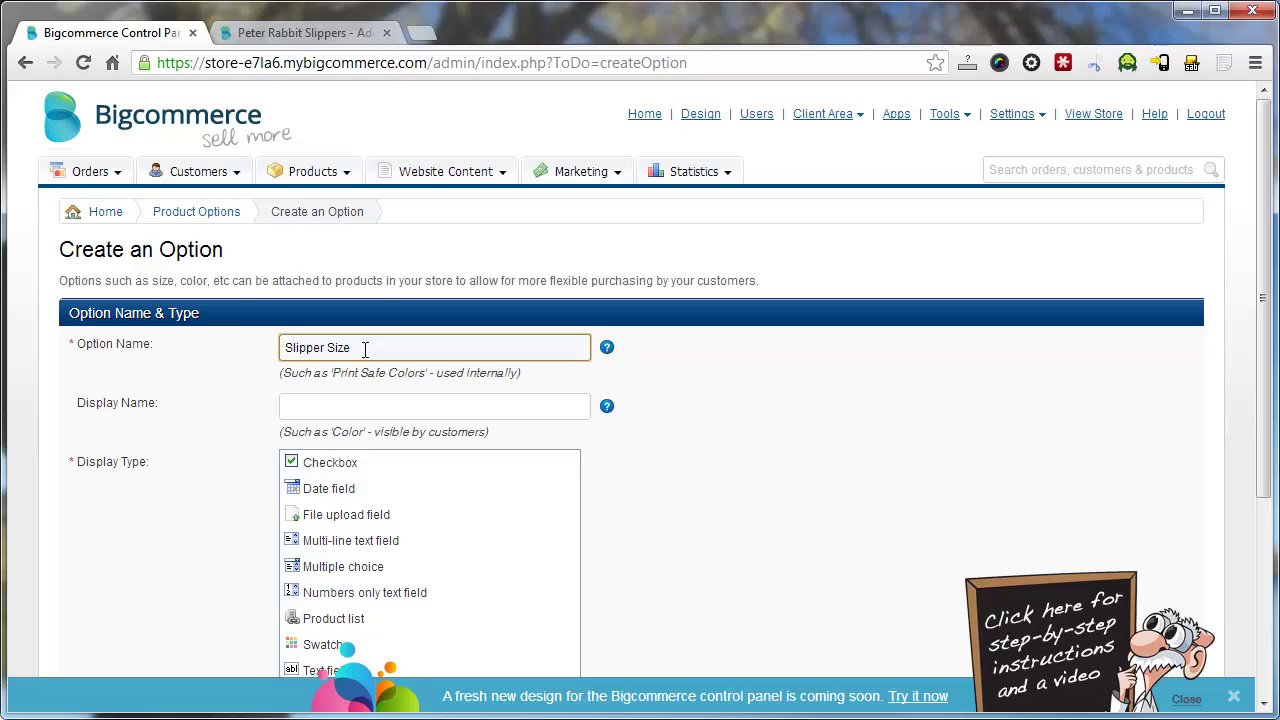
{"action": "left_click_drag", "start_coordinate": [376, 347], "coordinate": [272, 350]}
{"action": "left_click", "coordinate": [312, 408]}
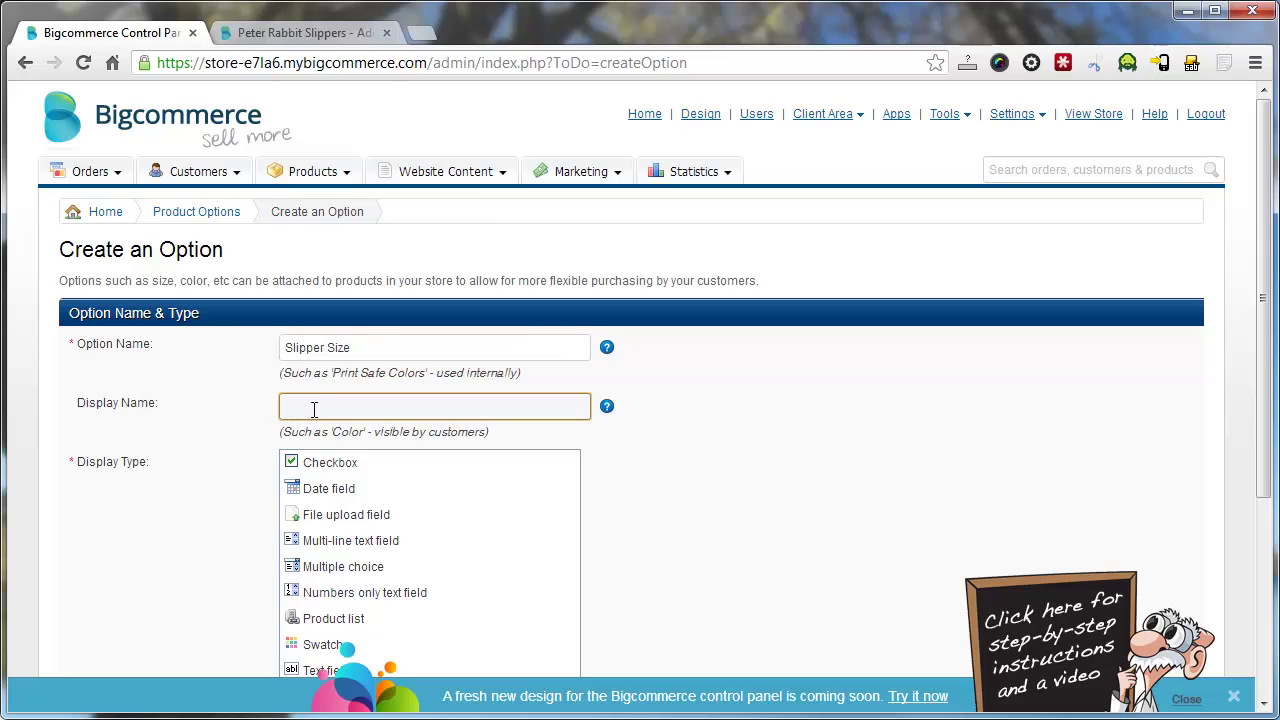
{"action": "type", "text": "Size"}
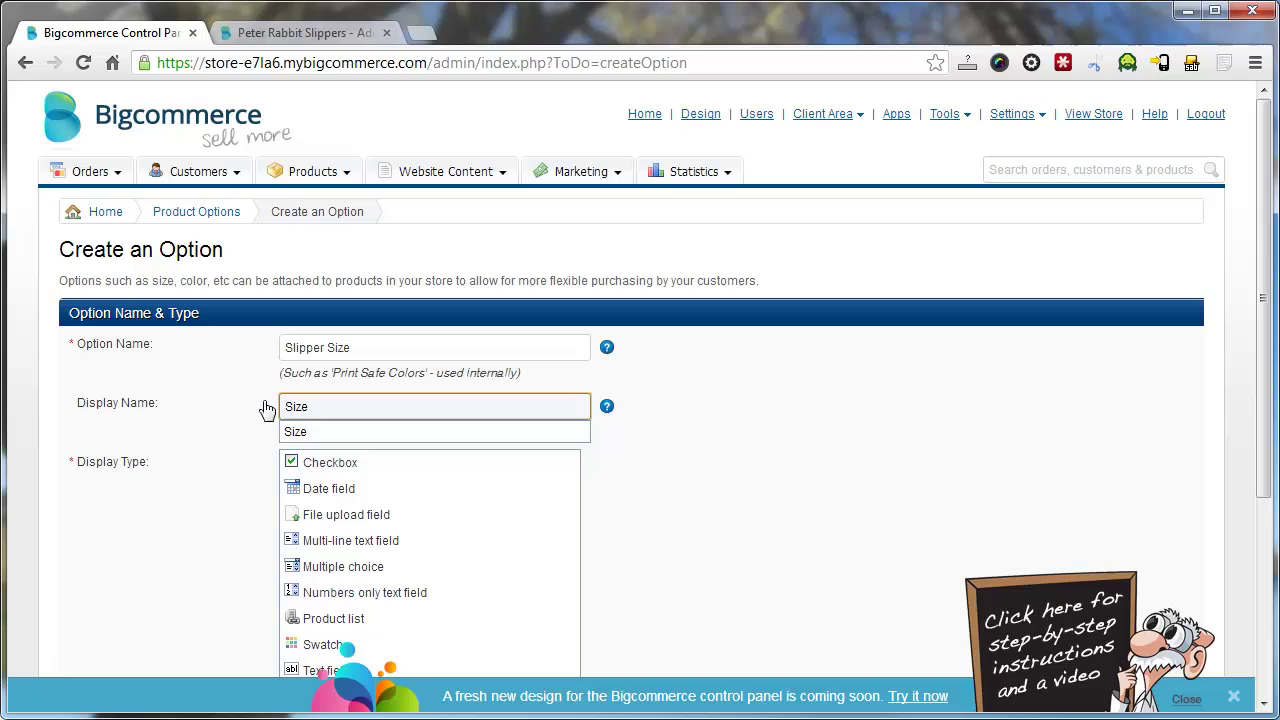
{"action": "left_click", "coordinate": [241, 415]}
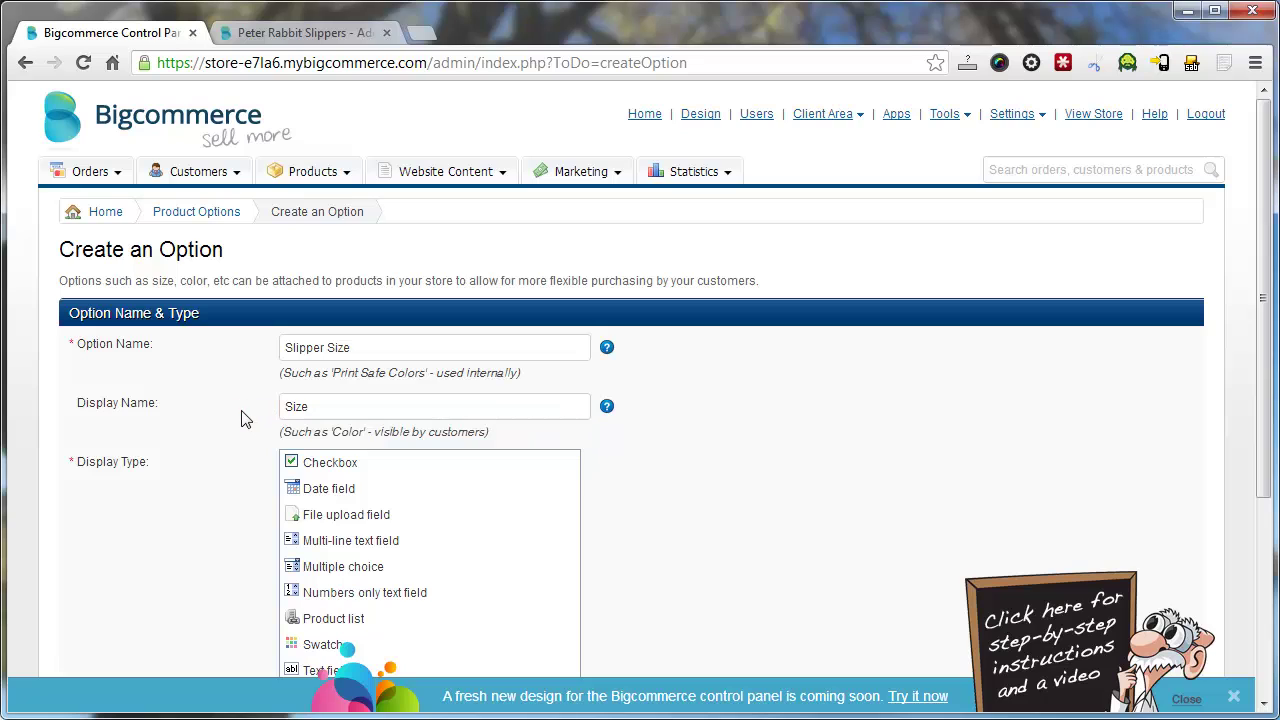
Make the option a multiple choice and continue to its configuration, keeping the Radio display style.
{"action": "left_click", "coordinate": [340, 568]}
{"action": "scroll", "coordinate": [195, 563], "scroll_direction": "down", "scroll_amount": 1}
{"action": "left_click", "coordinate": [150, 615]}
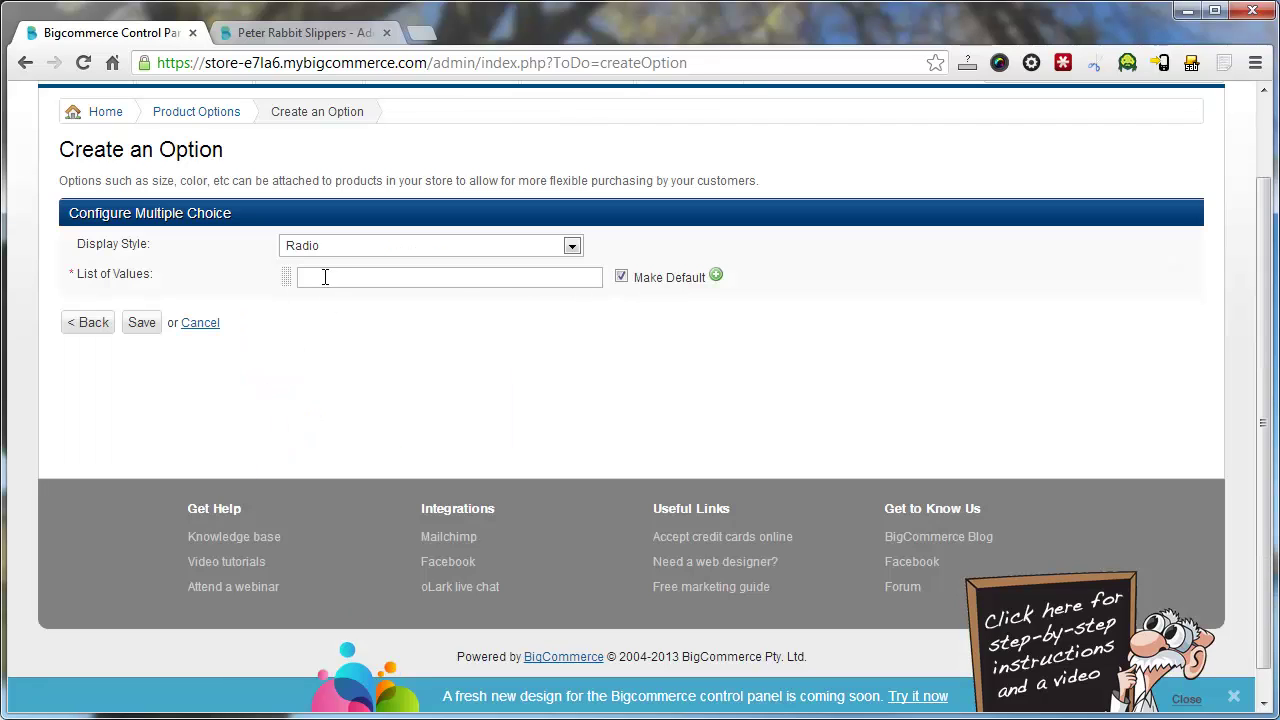
{"action": "left_click", "coordinate": [332, 249]}
{"action": "left_click", "coordinate": [330, 250]}
Enter 2 as the option's first value and check the sizes in the slippers' product description on the storefront.
{"action": "left_click", "coordinate": [335, 276]}
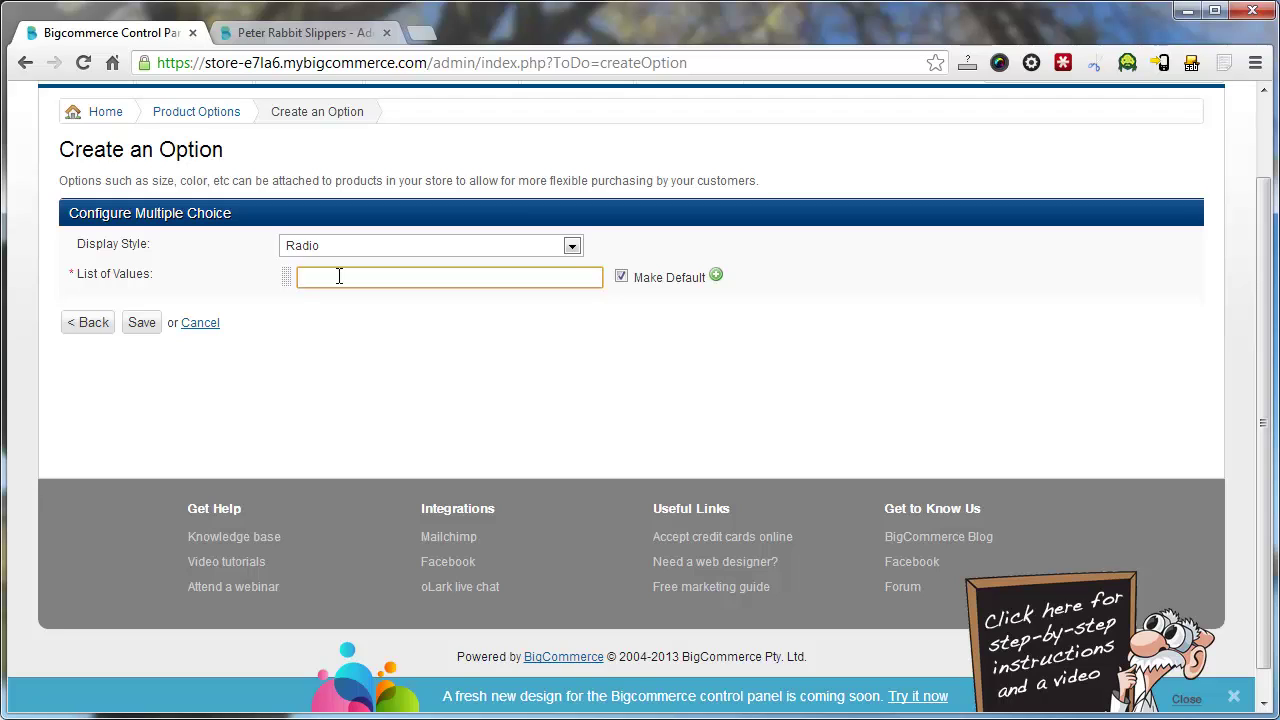
{"action": "type", "text": "2"}
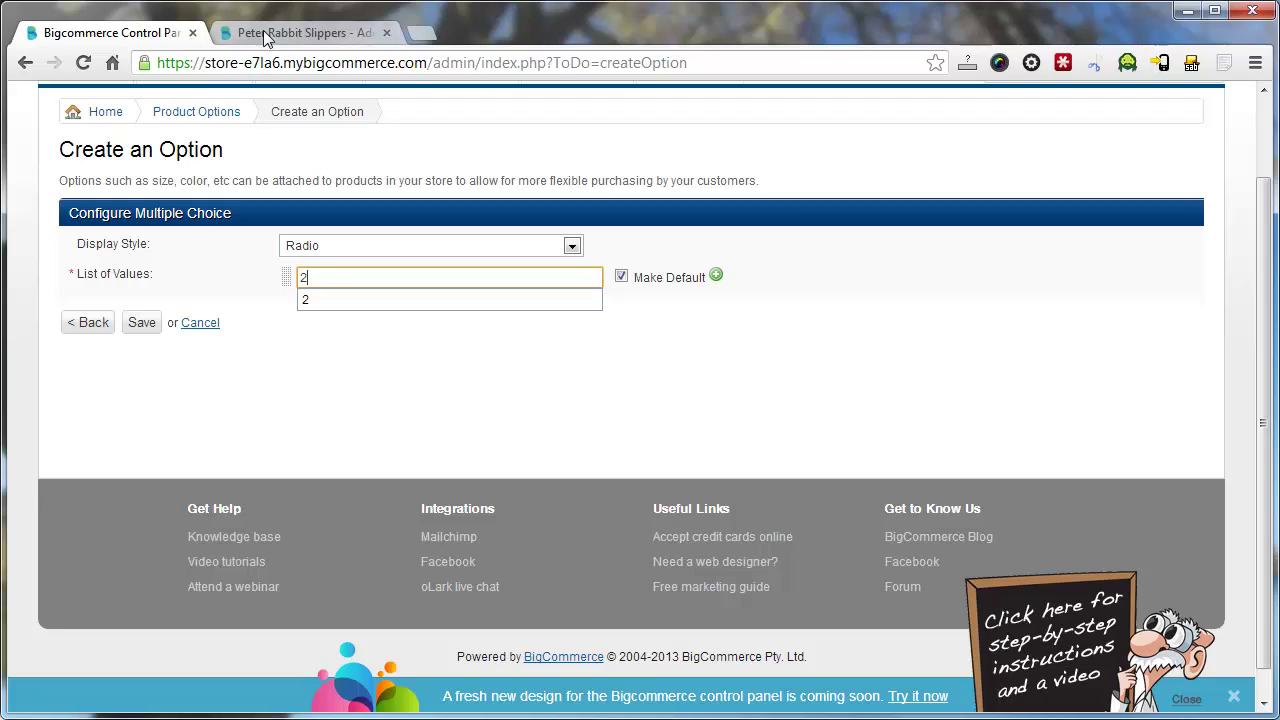
{"action": "left_click", "coordinate": [300, 32]}
{"action": "scroll", "coordinate": [705, 565], "scroll_direction": "down", "scroll_amount": 2}
{"action": "scroll", "coordinate": [730, 585], "scroll_direction": "up", "scroll_amount": 1}
{"action": "scroll", "coordinate": [730, 585], "scroll_direction": "down", "scroll_amount": 1}
{"action": "double_click", "coordinate": [997, 576]}
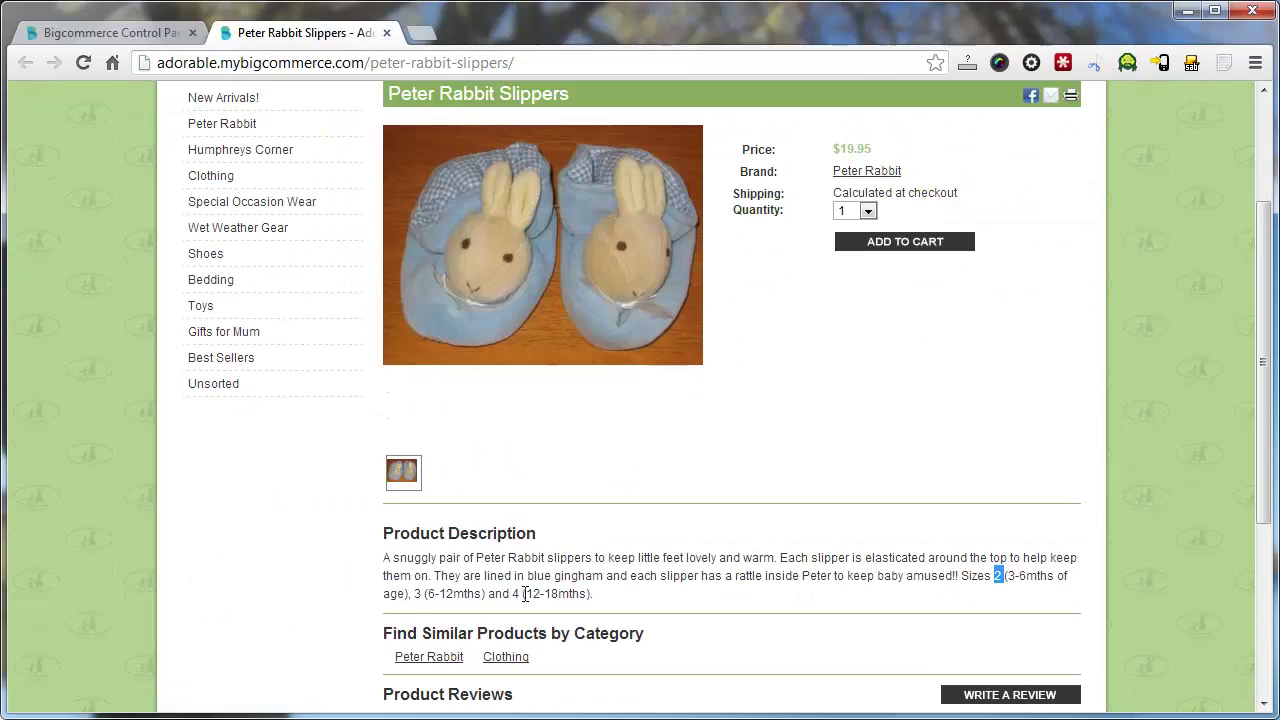
{"action": "left_click", "coordinate": [146, 30]}
{"action": "double_click", "coordinate": [303, 277]}
{"action": "left_click", "coordinate": [288, 277]}
{"action": "key", "text": "Down"}
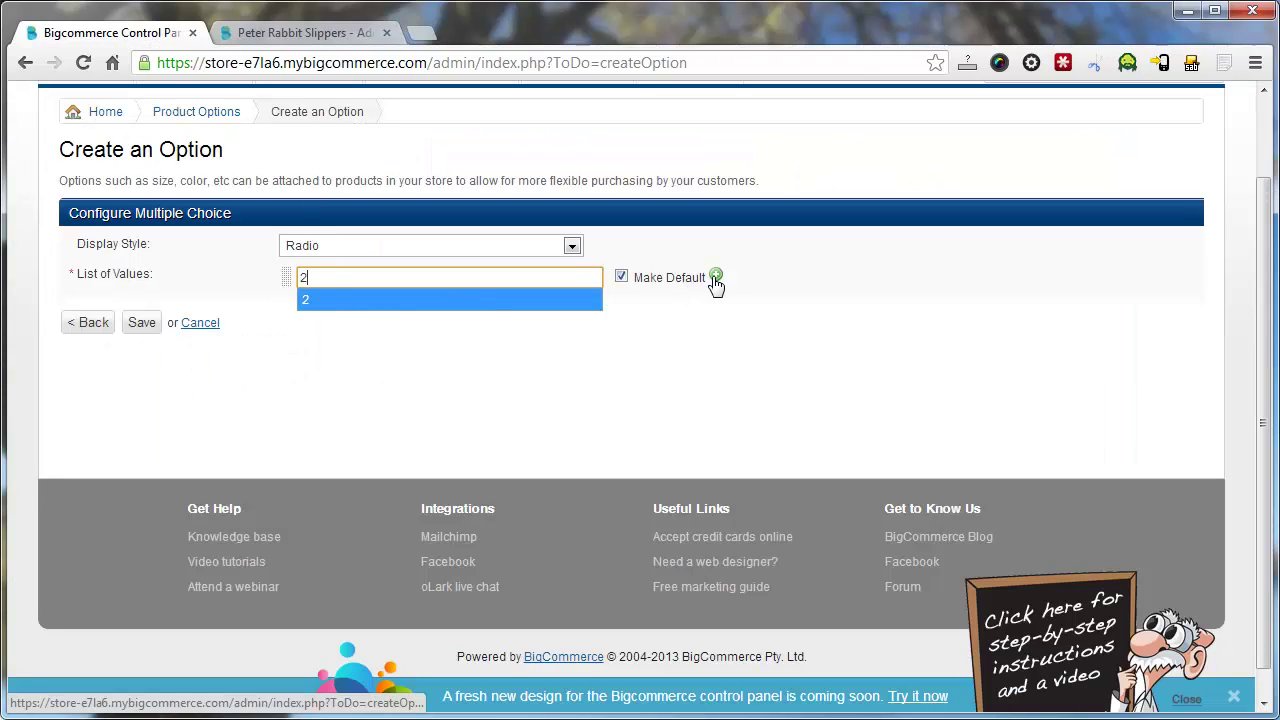
Add the values 3, 4, 5, 6, 7 and 8 to the option's list and save the option.
{"action": "left_click", "coordinate": [716, 277]}
{"action": "type", "text": "3"}
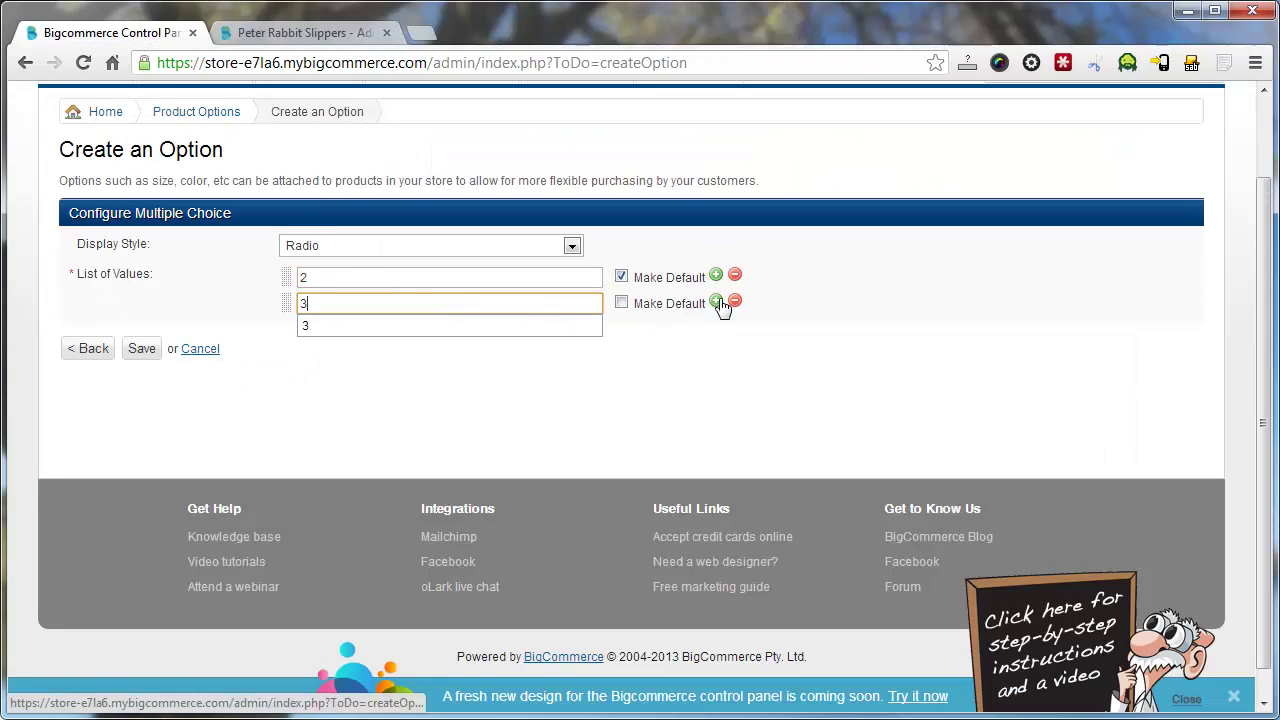
{"action": "left_click", "coordinate": [716, 301]}
{"action": "type", "text": "4"}
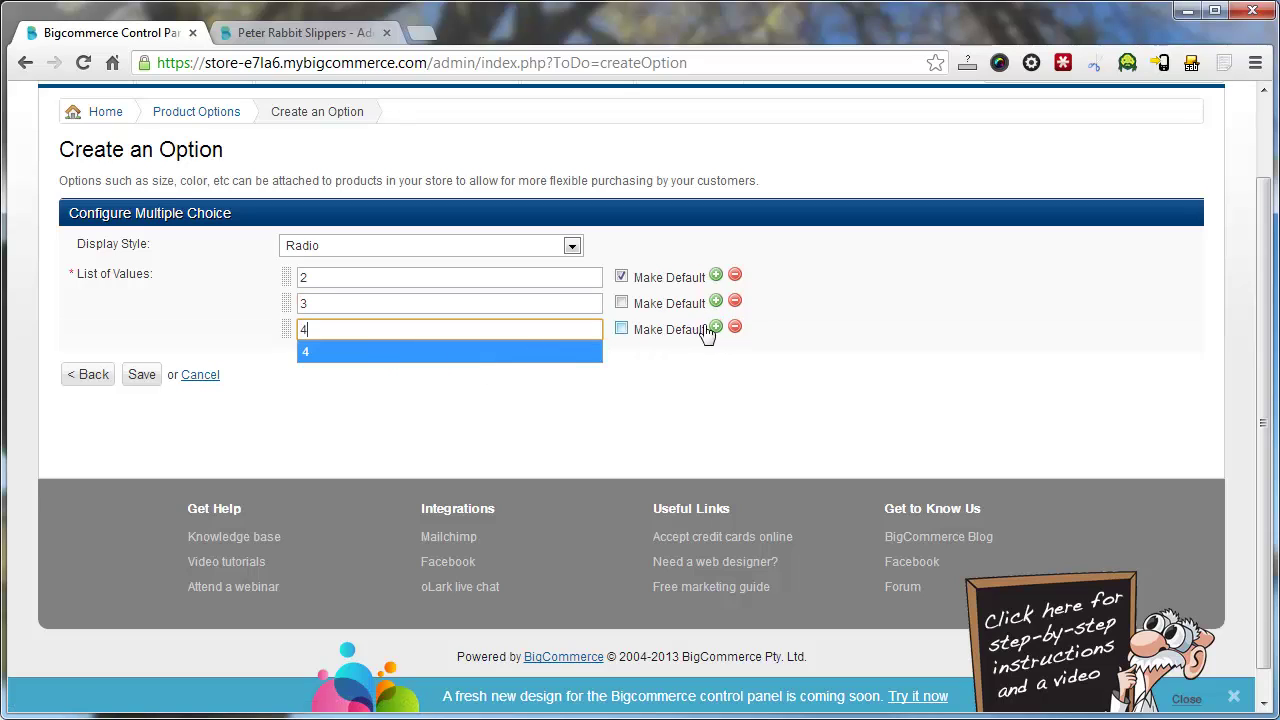
{"action": "left_click", "coordinate": [716, 327]}
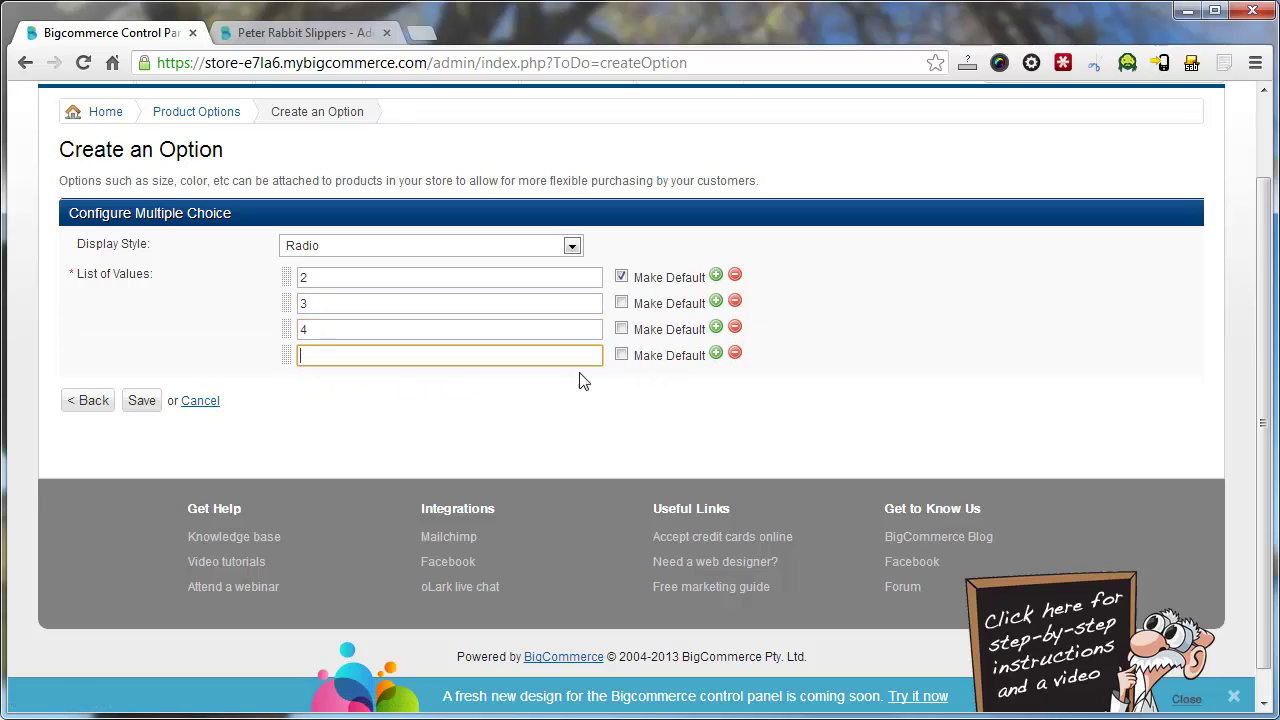
{"action": "type", "text": "5"}
{"action": "left_click", "coordinate": [716, 353]}
{"action": "type", "text": "6"}
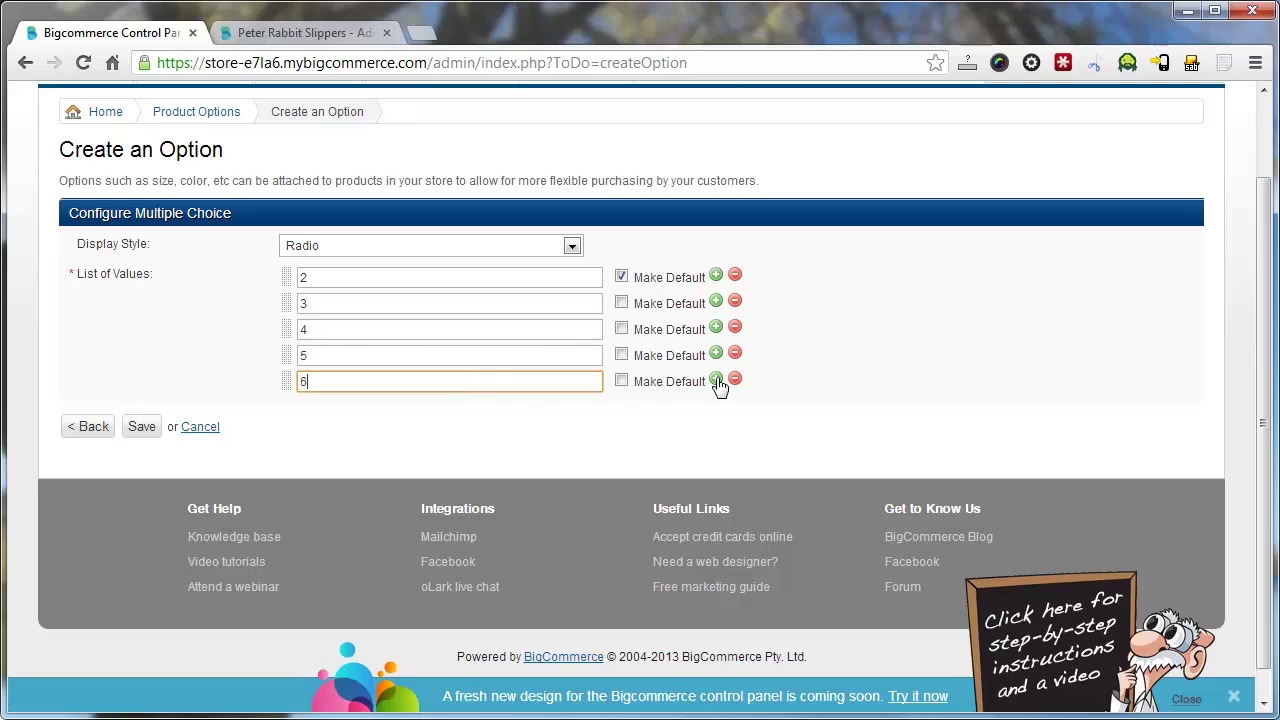
{"action": "left_click", "coordinate": [716, 379]}
{"action": "type", "text": "7"}
{"action": "left_click", "coordinate": [716, 405]}
{"action": "type", "text": "8"}
{"action": "left_click", "coordinate": [350, 504]}
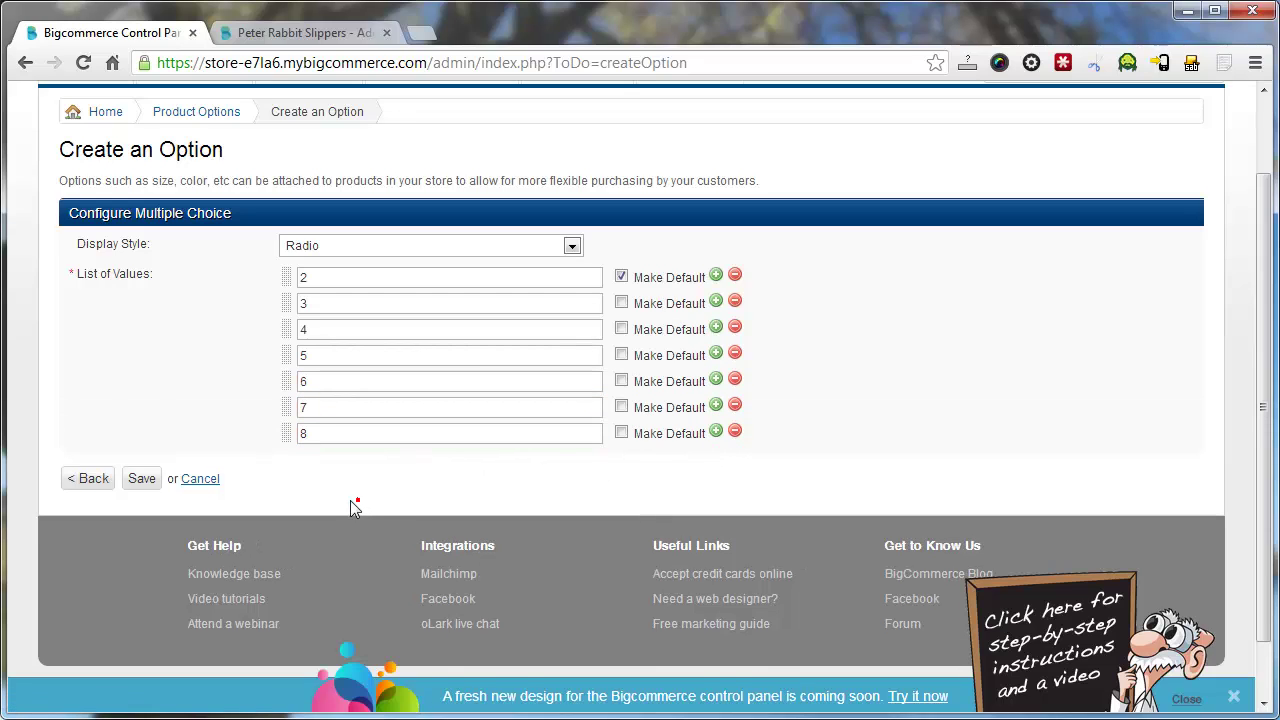
{"action": "left_click", "coordinate": [140, 482]}
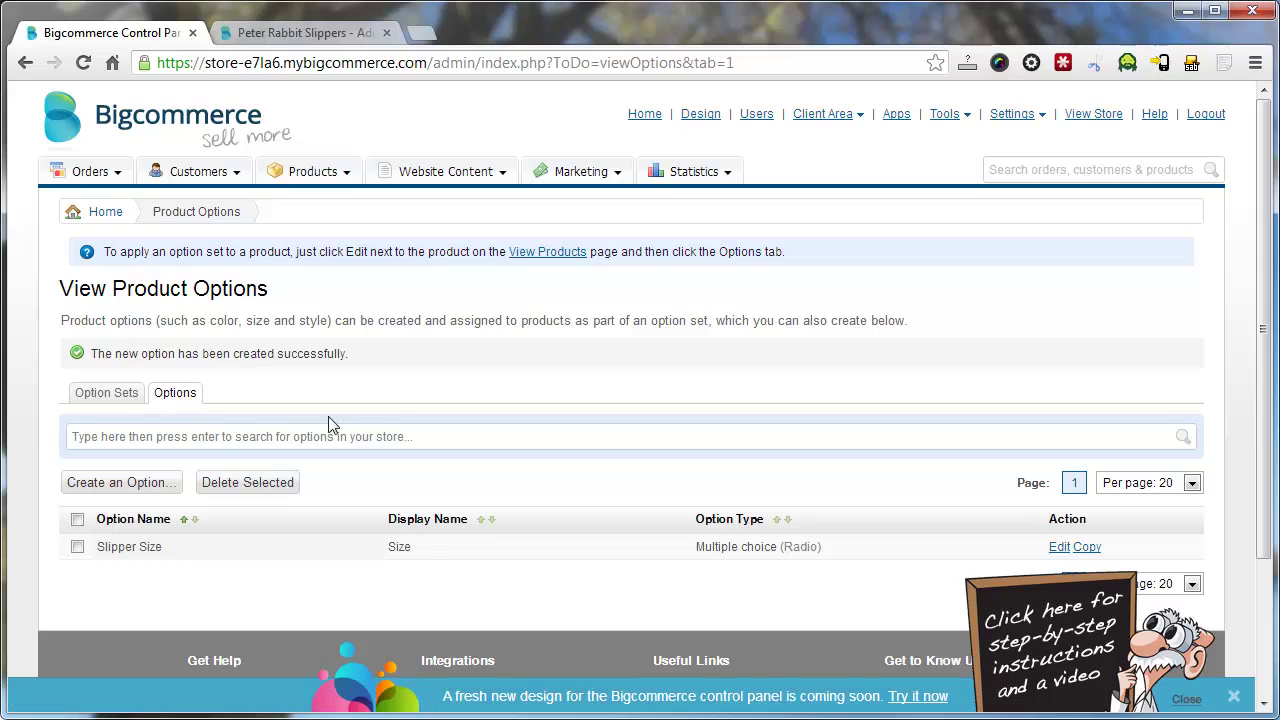
Create an option set named Slipper Option Set and add the Slipper Size option to it.
{"action": "left_click", "coordinate": [115, 396]}
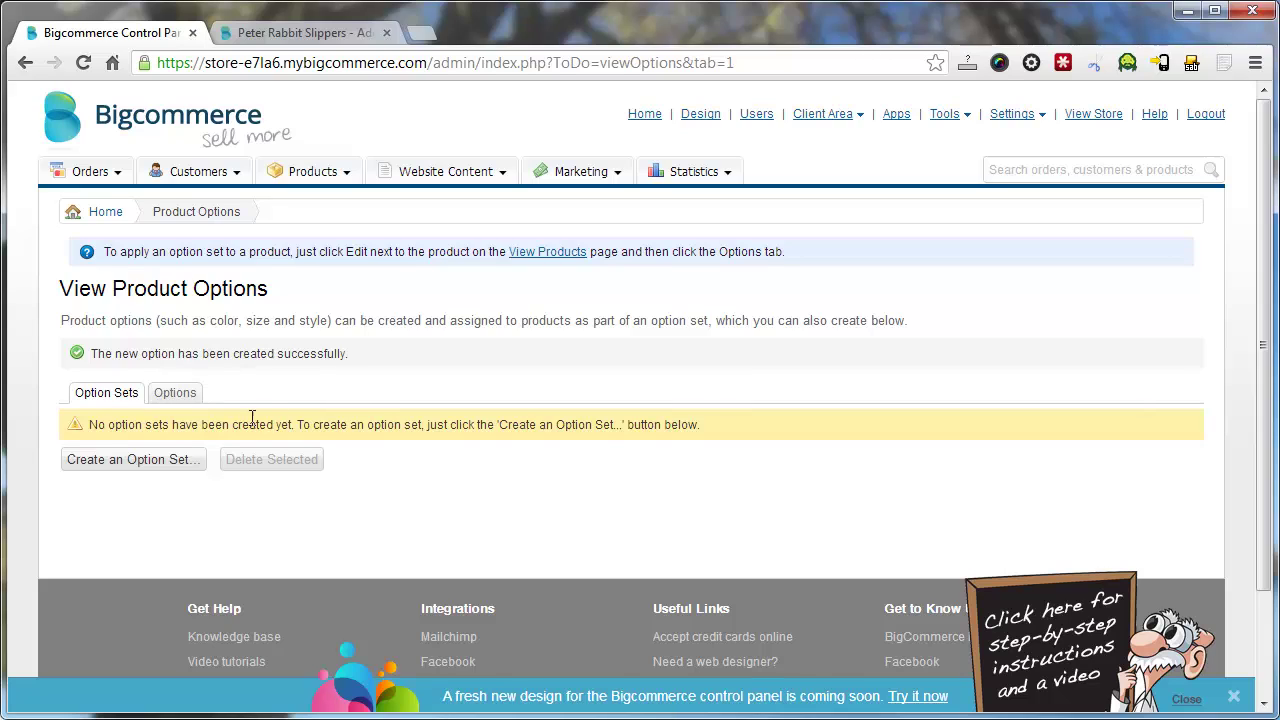
{"action": "left_click", "coordinate": [146, 466]}
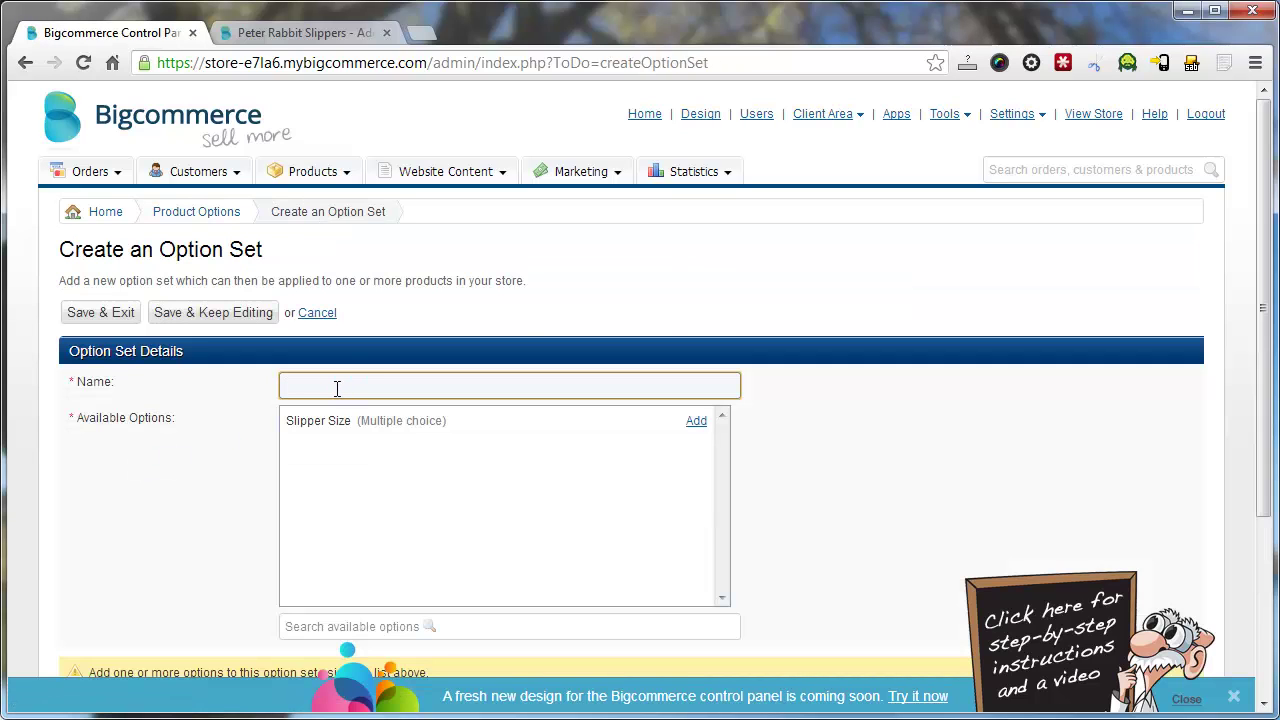
{"action": "type", "text": "Slipper Option Set"}
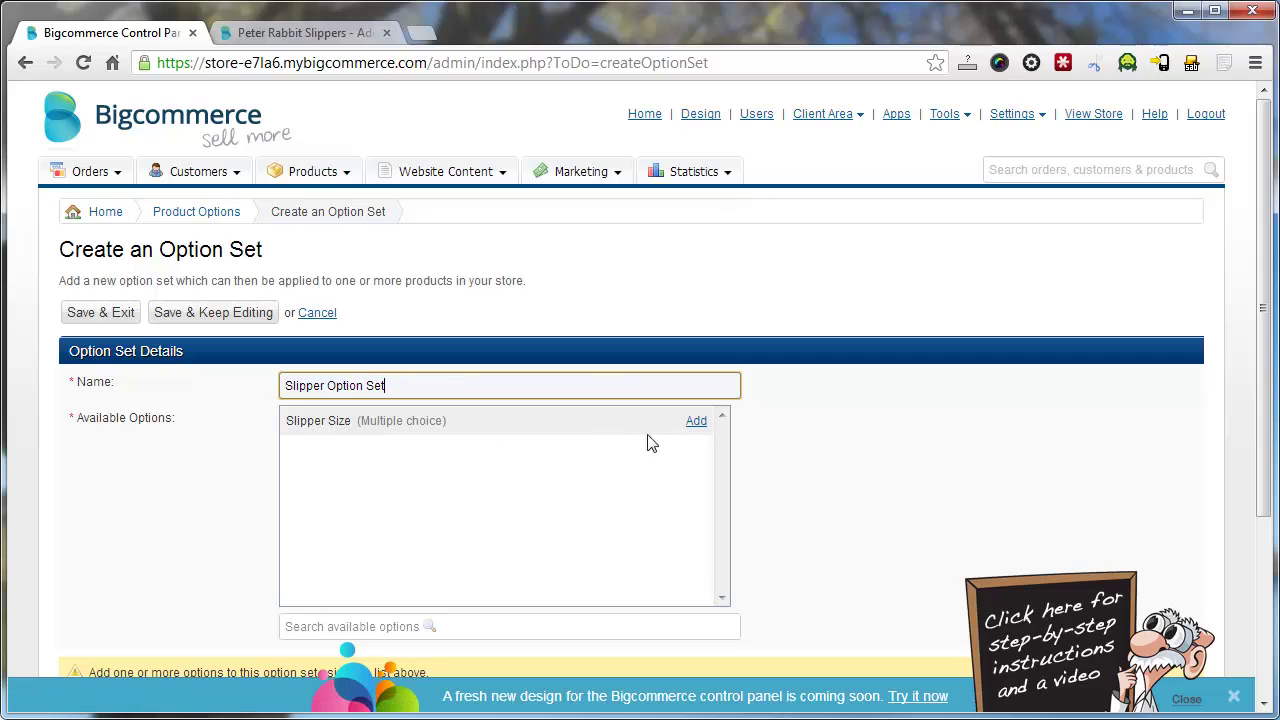
{"action": "left_click", "coordinate": [696, 421]}
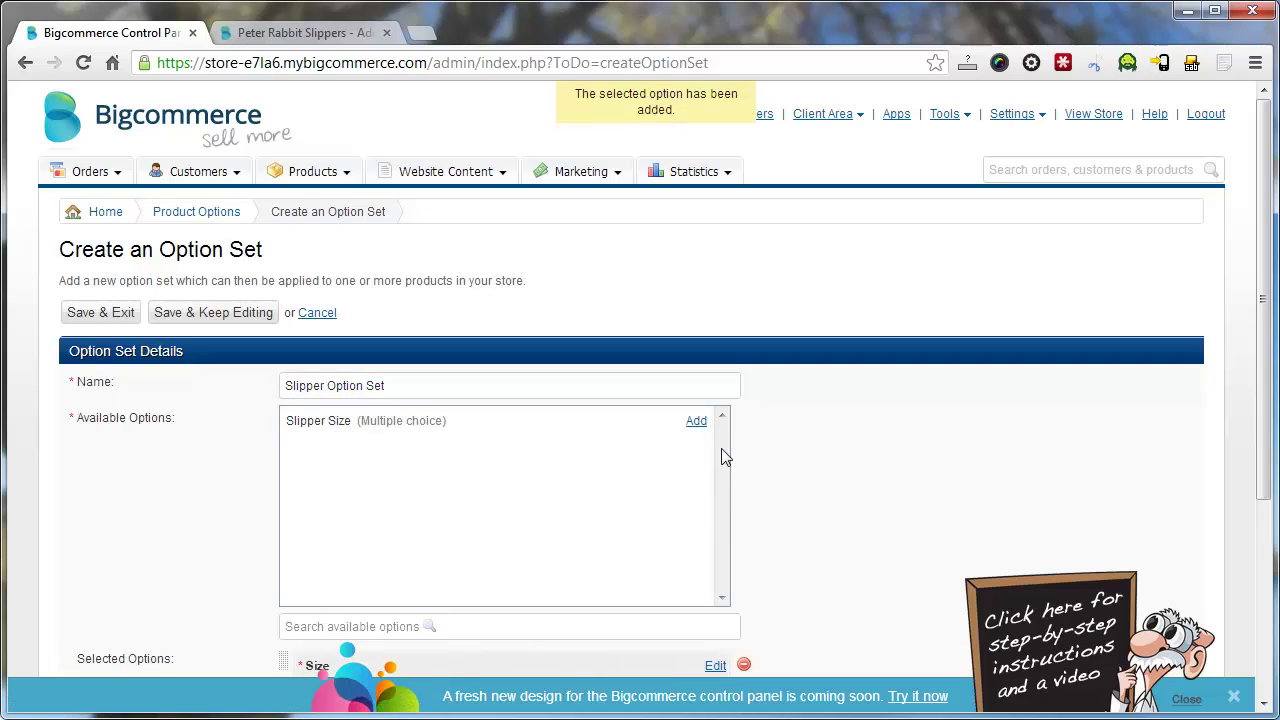
Edit the set's Size option to disable the values 5, 6, 7 and 8, and save the change.
{"action": "scroll", "coordinate": [806, 450], "scroll_direction": "down", "scroll_amount": 3}
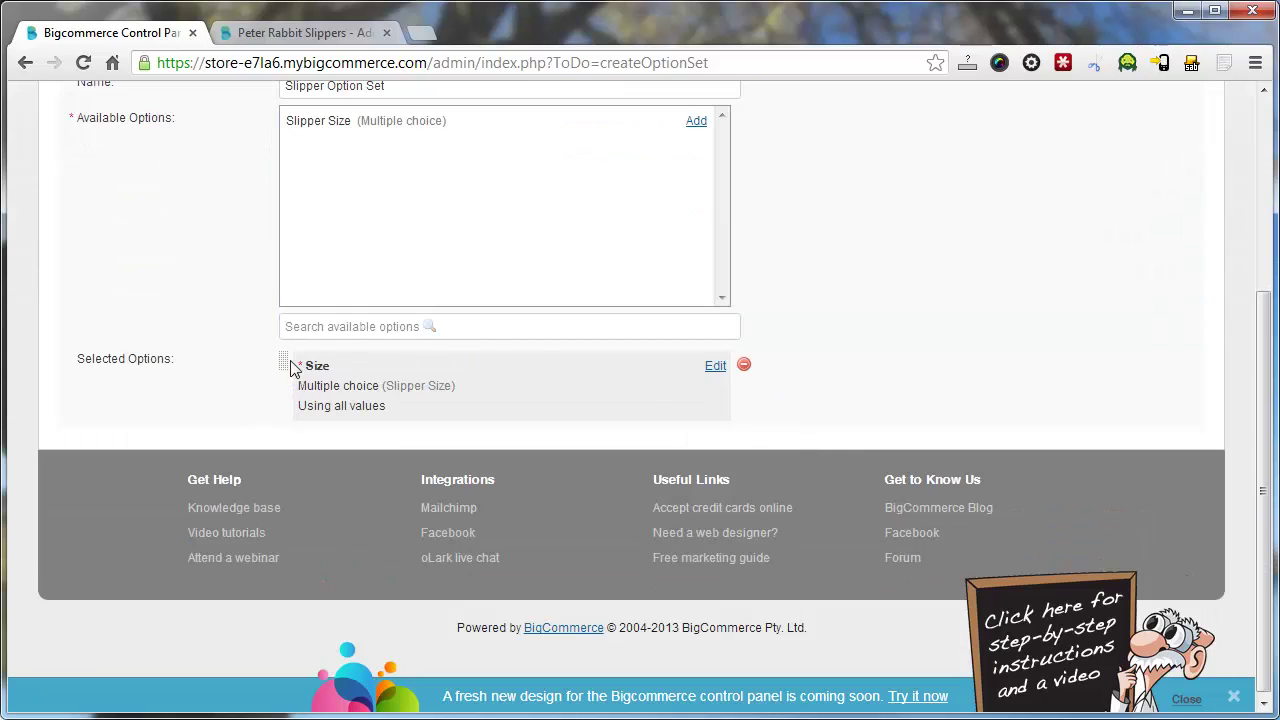
{"action": "left_click", "coordinate": [715, 367]}
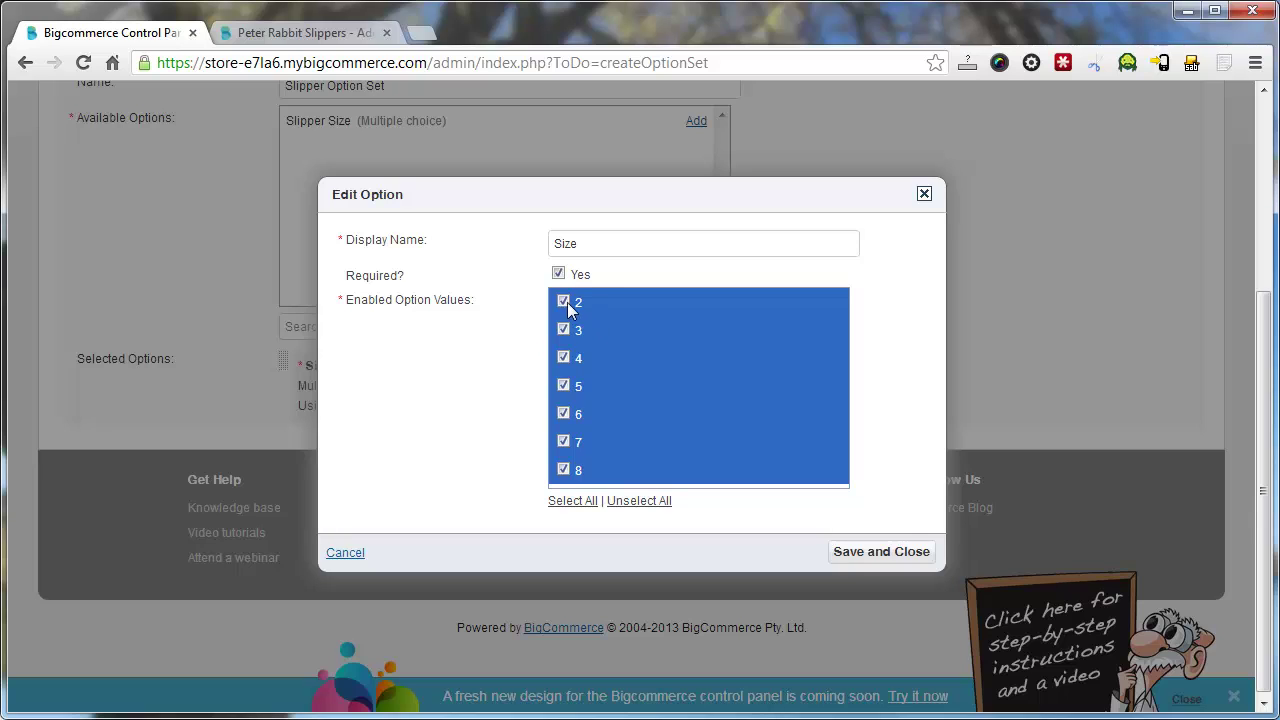
{"action": "left_click", "coordinate": [564, 386]}
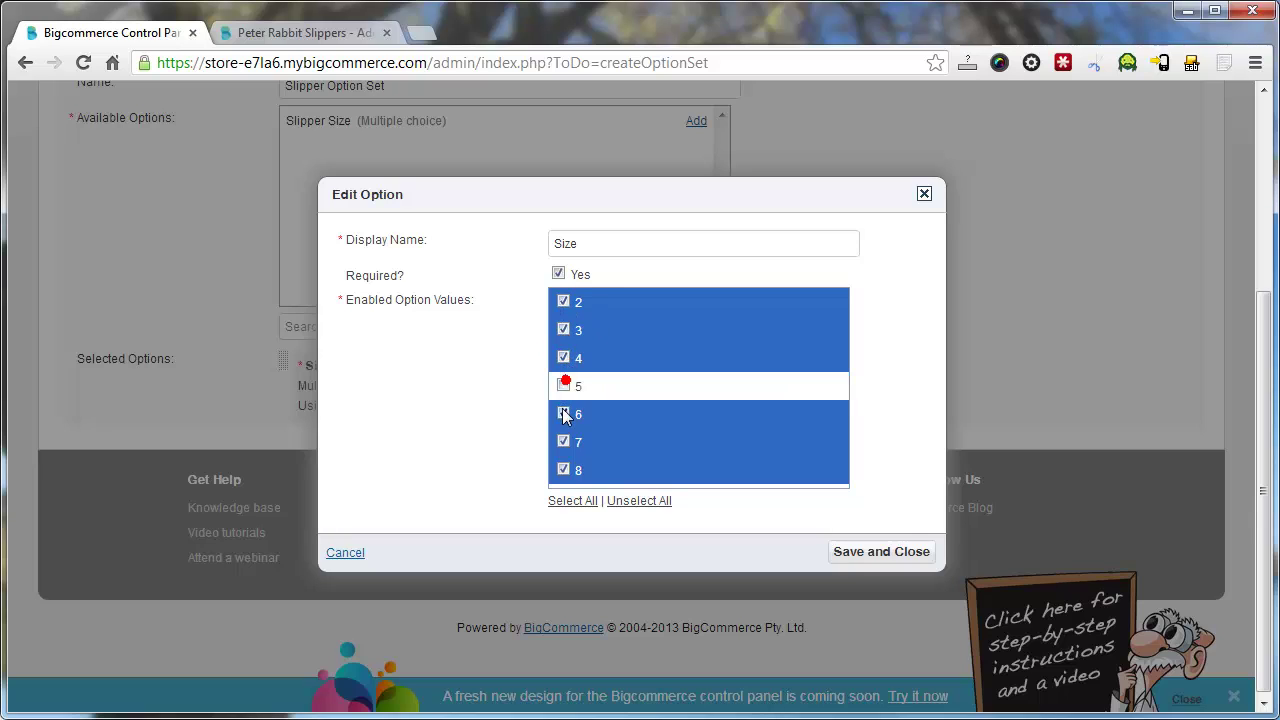
{"action": "left_click", "coordinate": [564, 414]}
{"action": "left_click", "coordinate": [564, 441]}
{"action": "left_click", "coordinate": [566, 469]}
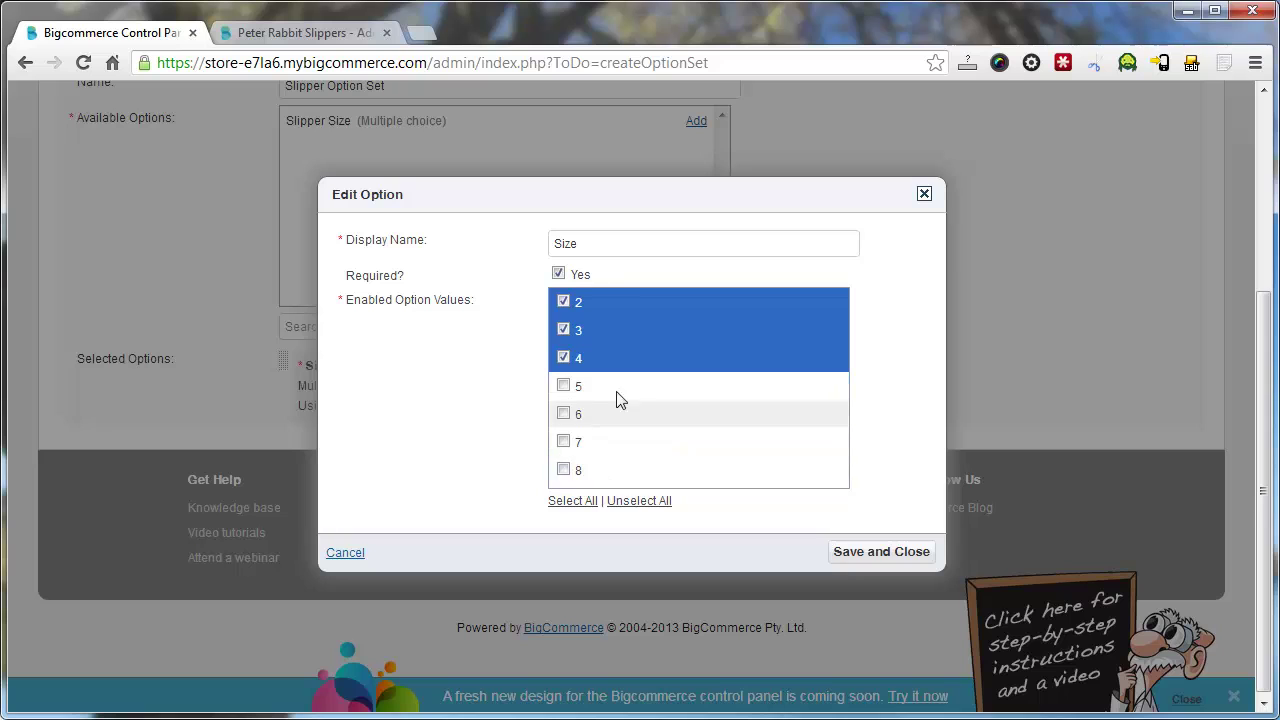
{"action": "left_click", "coordinate": [869, 552]}
Save the option set and exit, and open the store's product list.
{"action": "scroll", "coordinate": [222, 474], "scroll_direction": "up", "scroll_amount": 2}
{"action": "scroll", "coordinate": [222, 474], "scroll_direction": "up", "scroll_amount": 1}
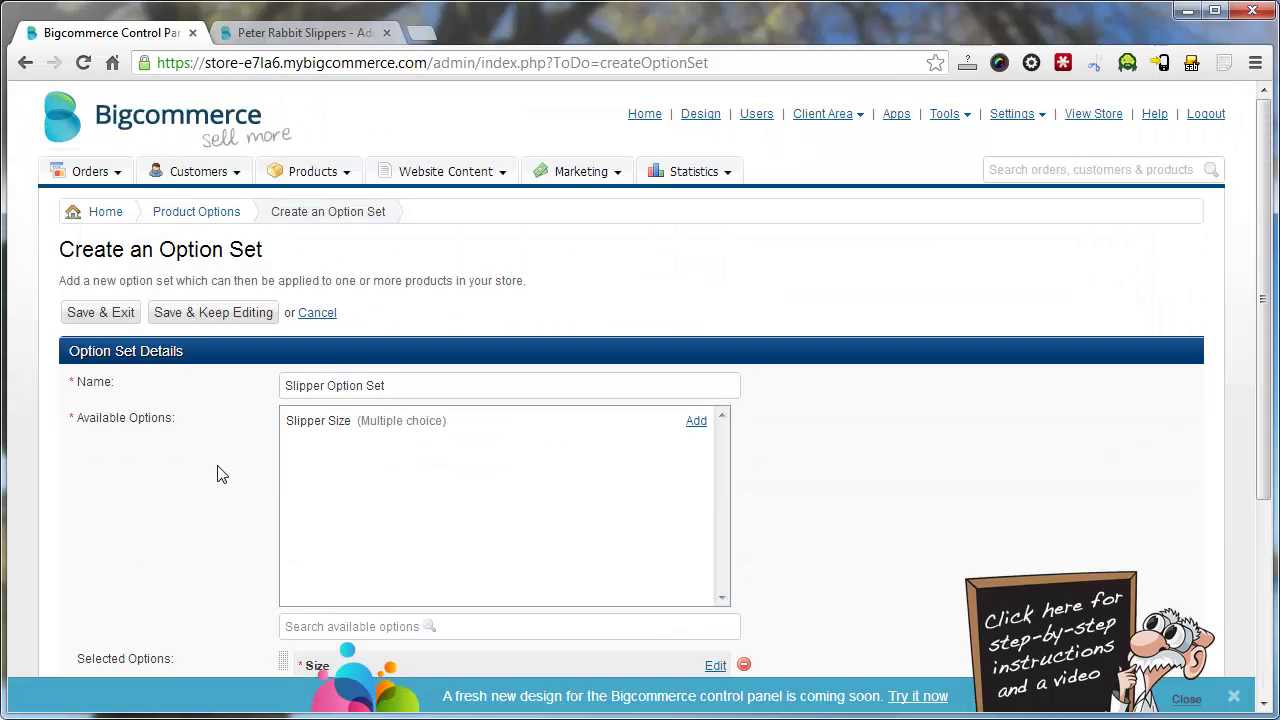
{"action": "left_click", "coordinate": [97, 314]}
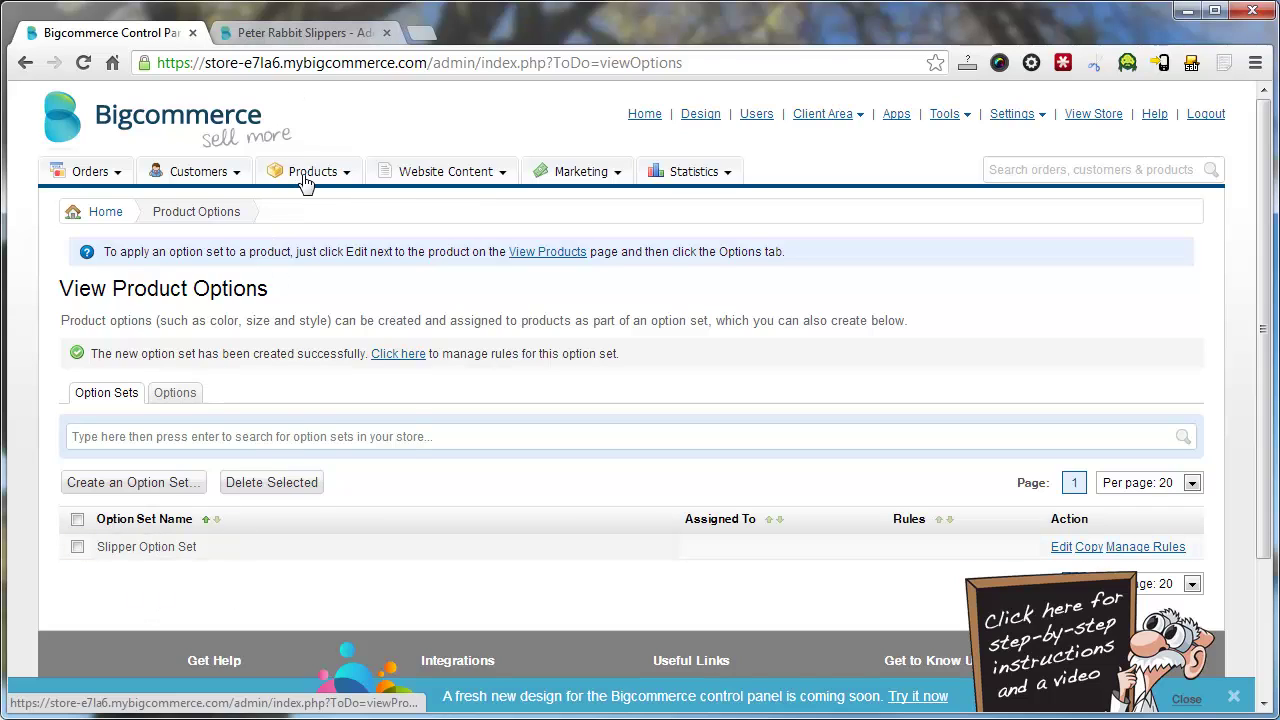
{"action": "left_click", "coordinate": [322, 200]}
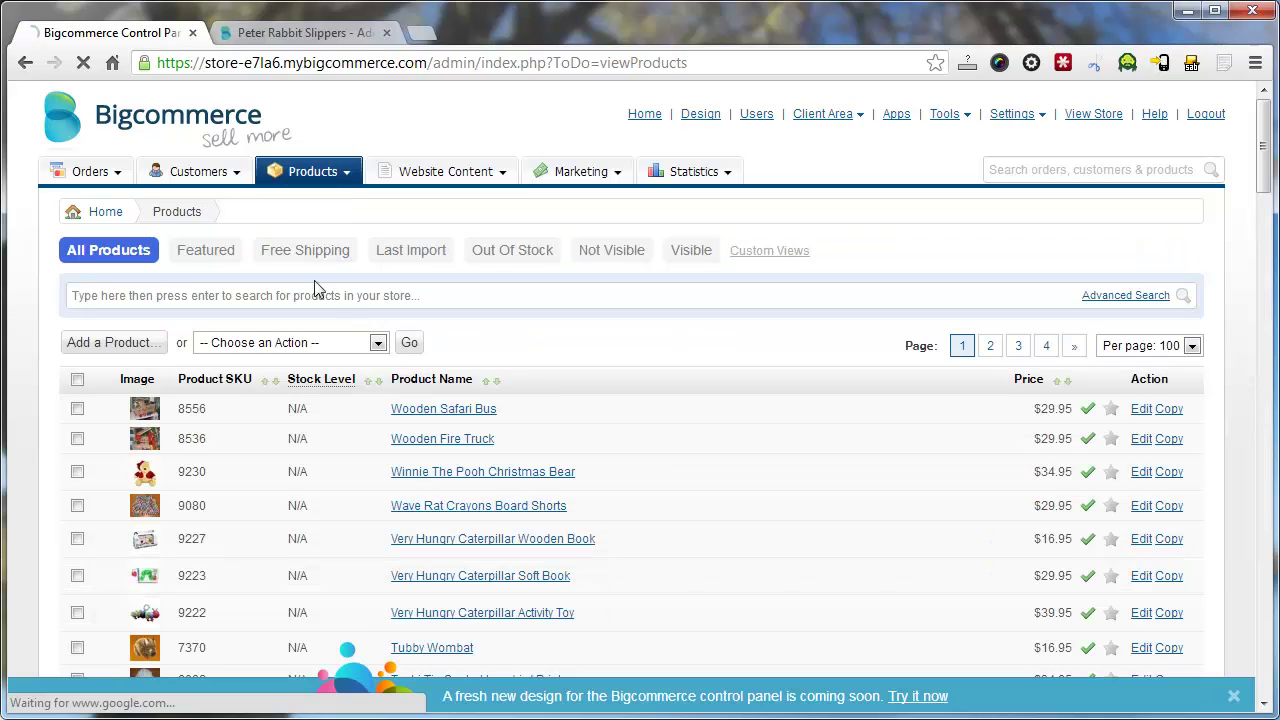
Search the store's products for "slipper".
{"action": "left_click", "coordinate": [333, 296]}
{"action": "type", "text": "slipper"}
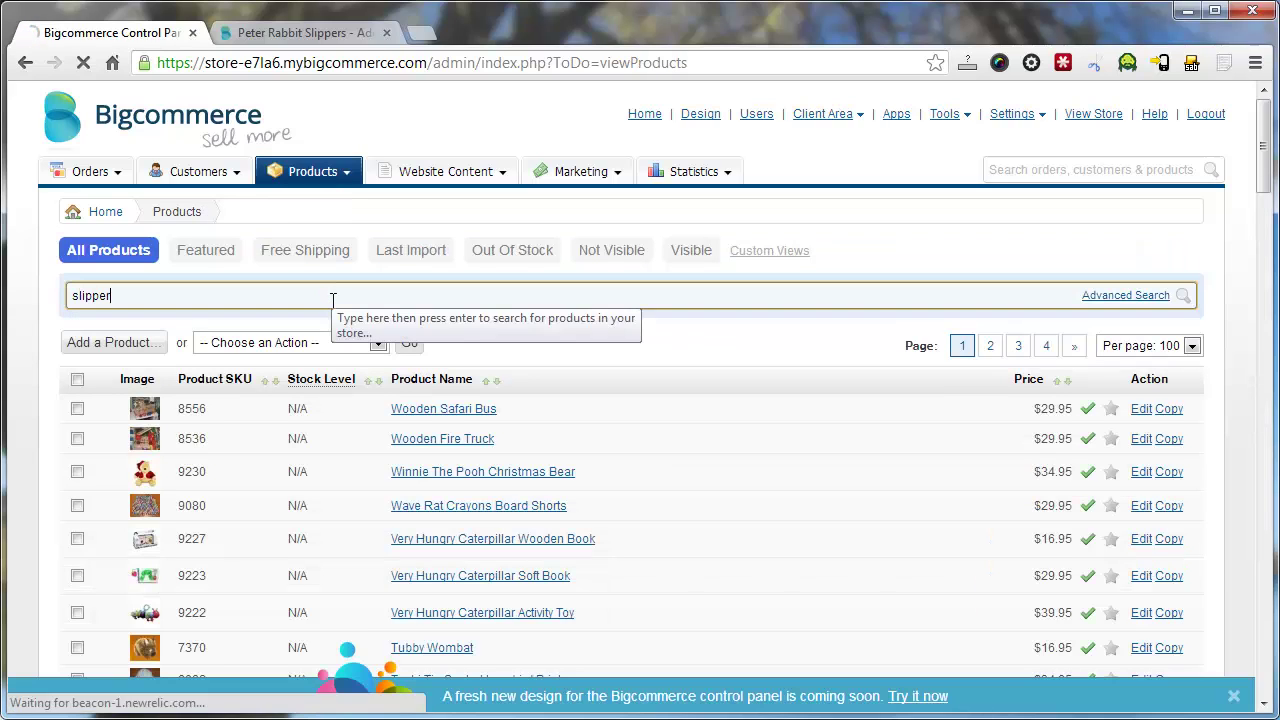
{"action": "key", "text": "Return"}
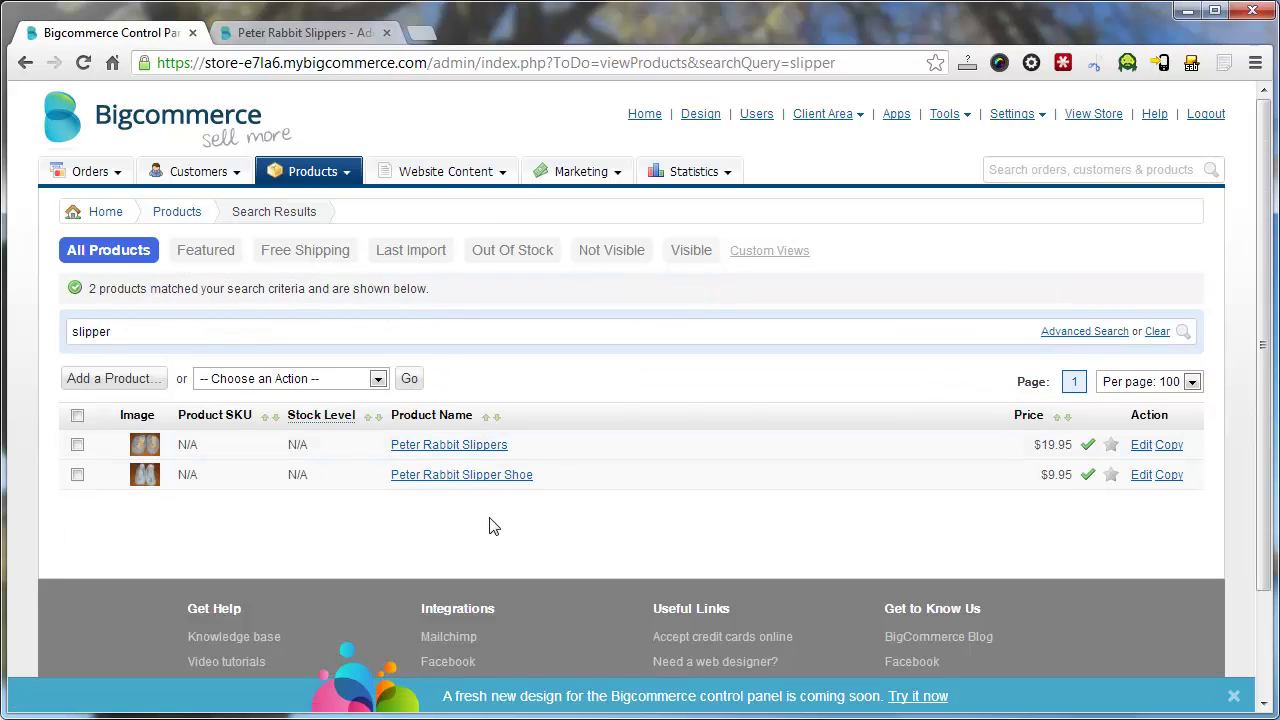
Select Peter Rabbit Slippers and Peter Rabbit Slipper Shoe and start the bulk Apply Option Set action on them.
{"action": "left_click", "coordinate": [77, 444]}
{"action": "left_click", "coordinate": [78, 475]}
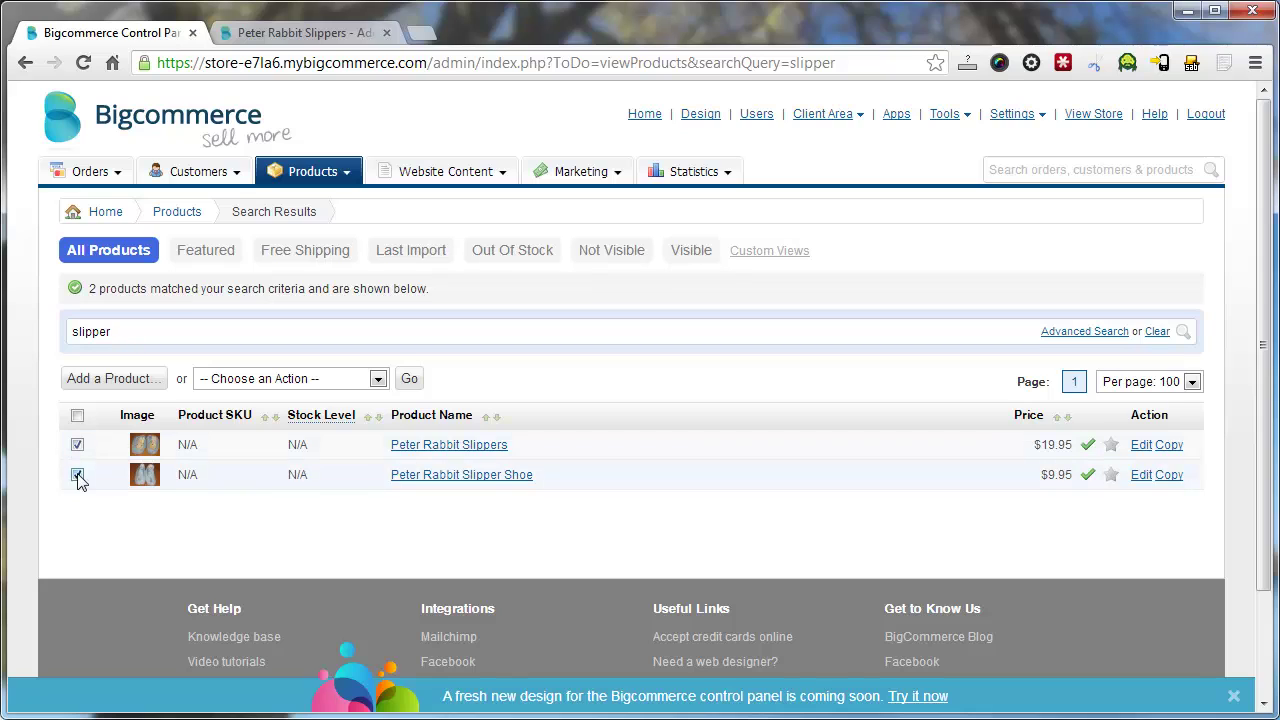
{"action": "left_click", "coordinate": [303, 380]}
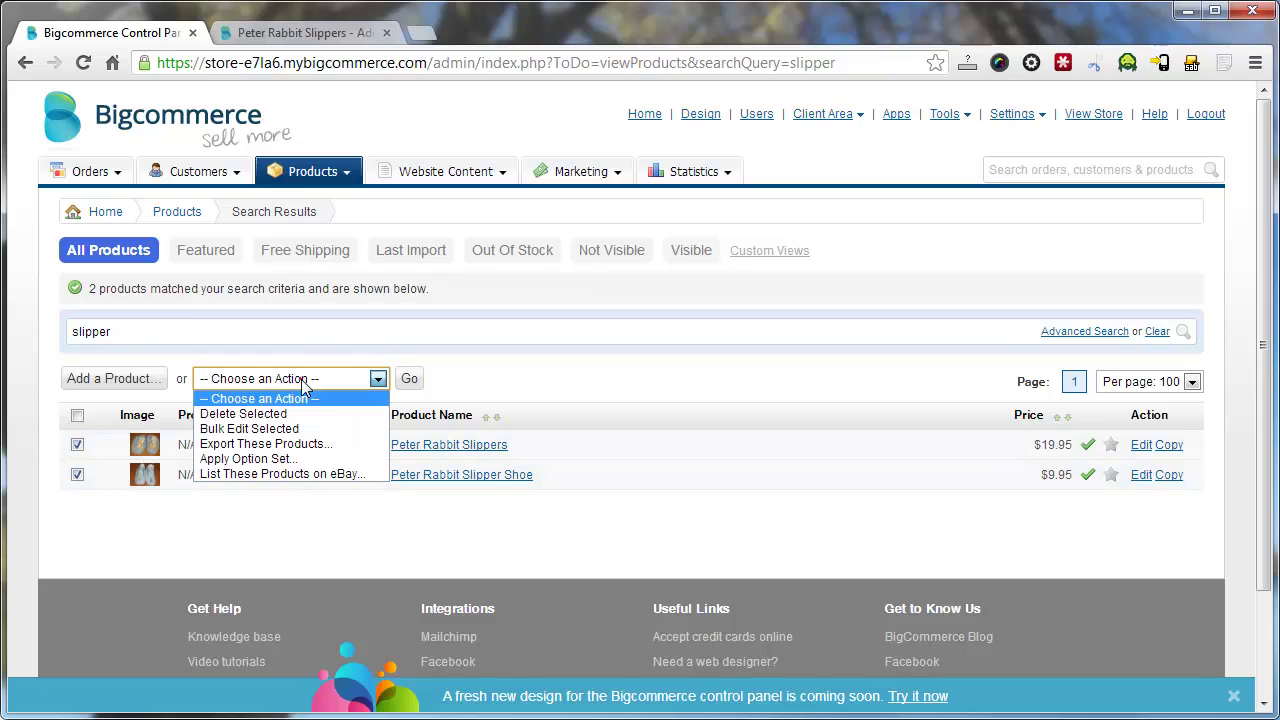
{"action": "left_click", "coordinate": [248, 460]}
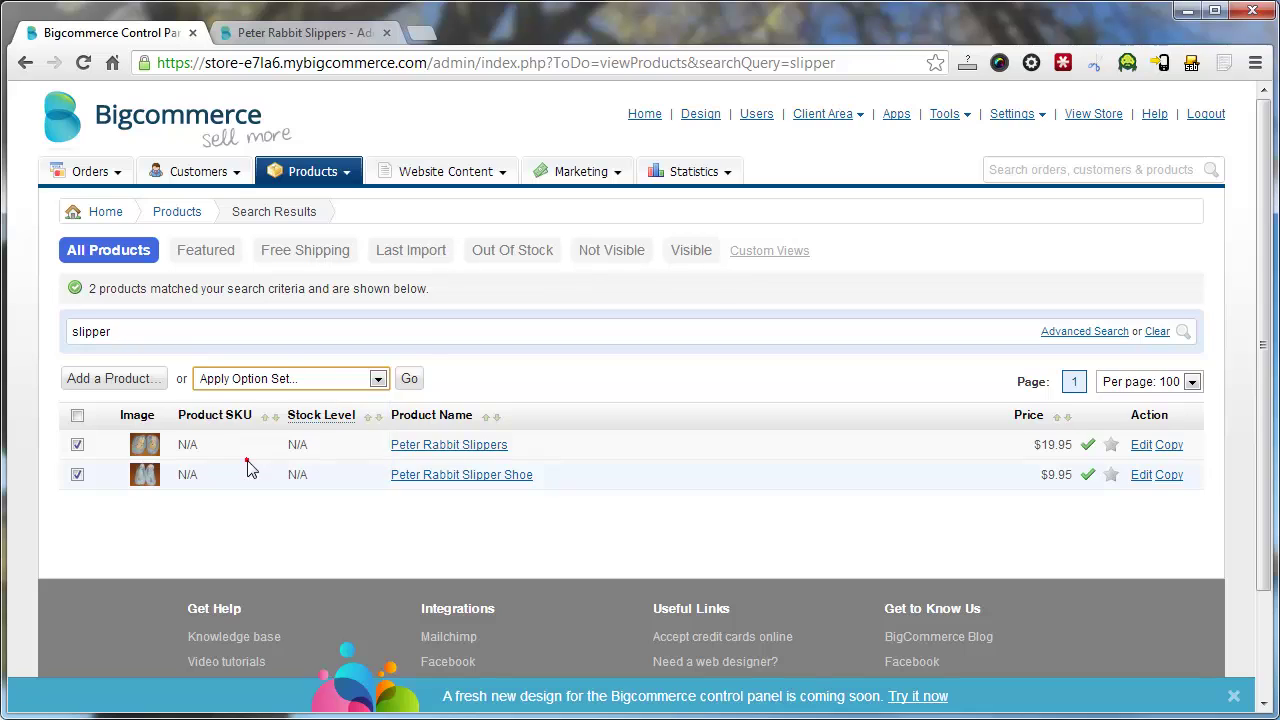
{"action": "left_click", "coordinate": [408, 380]}
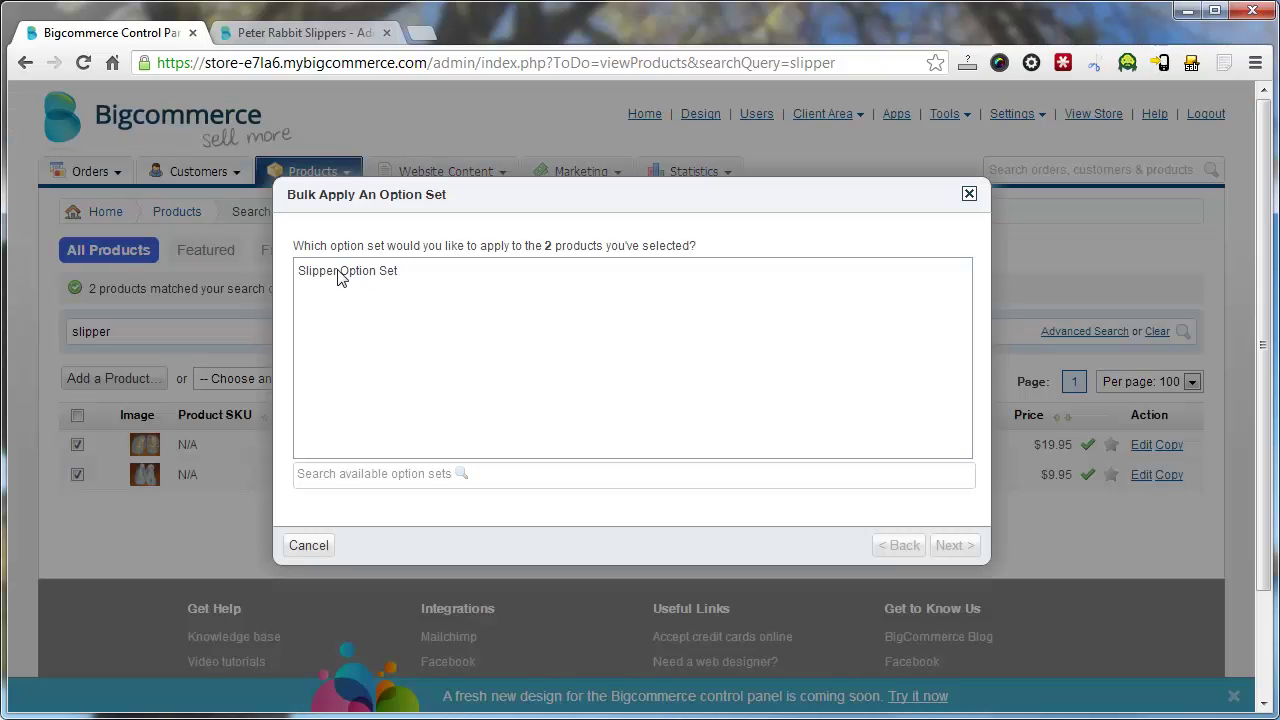
Apply Slipper Option Set to both selected products, acknowledging the deletion of existing SKUs and rules.
{"action": "left_click", "coordinate": [340, 276]}
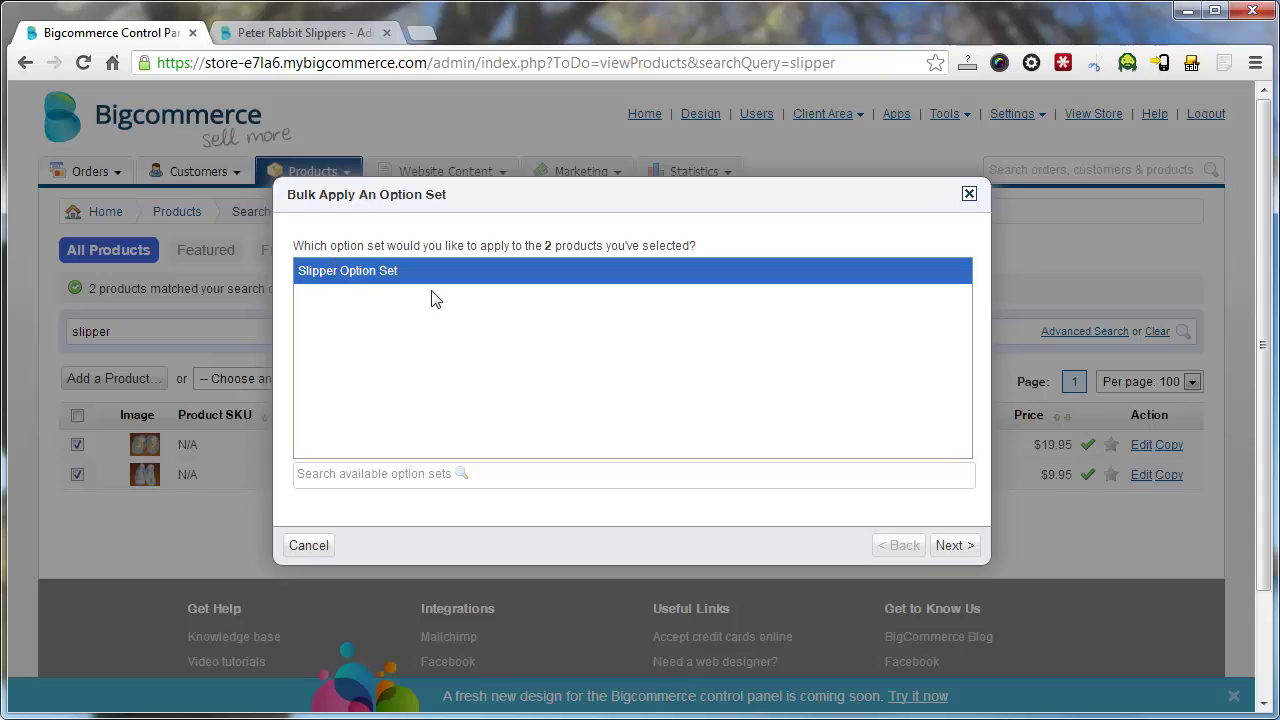
{"action": "left_click", "coordinate": [952, 548]}
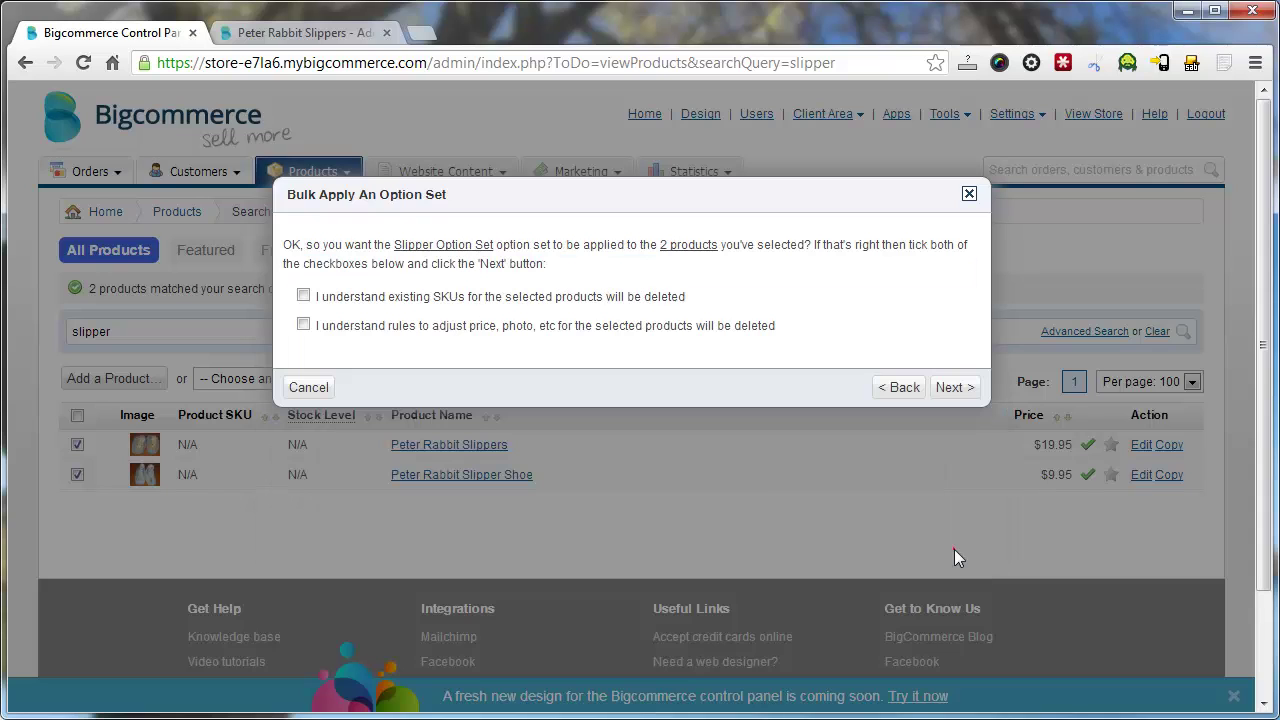
{"action": "left_click", "coordinate": [380, 298]}
{"action": "left_click", "coordinate": [373, 330]}
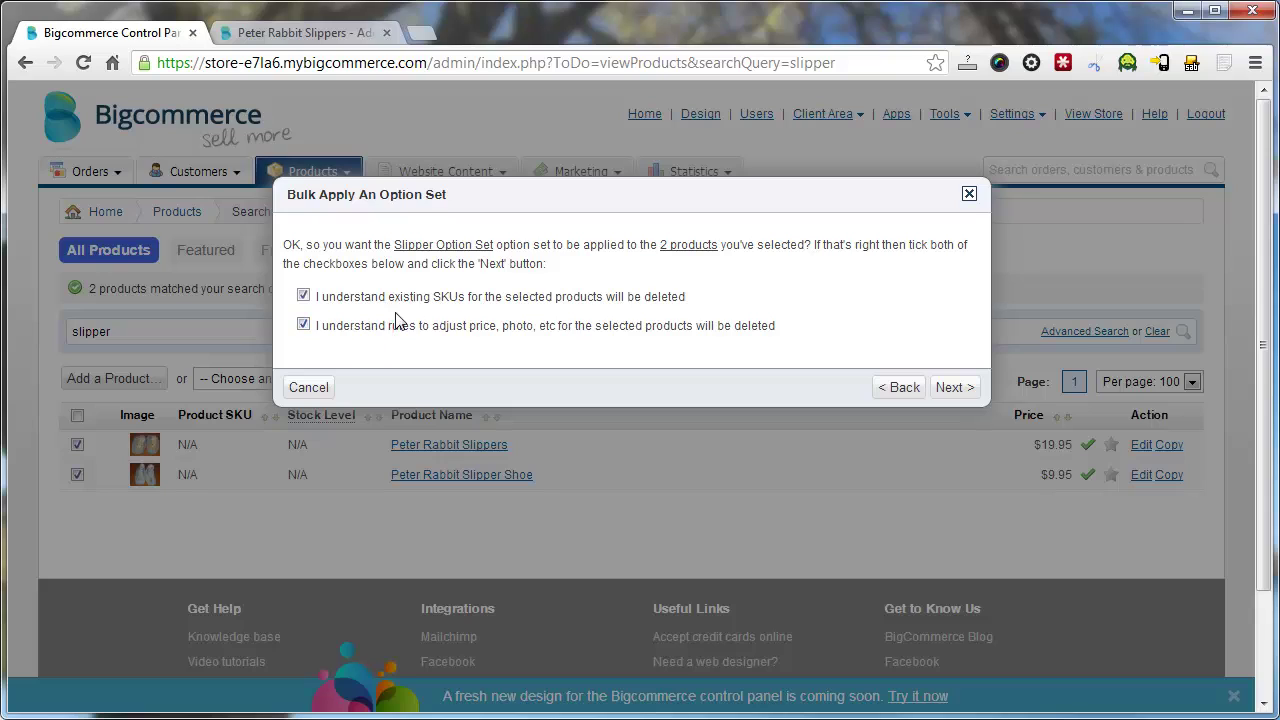
{"action": "left_click", "coordinate": [954, 390]}
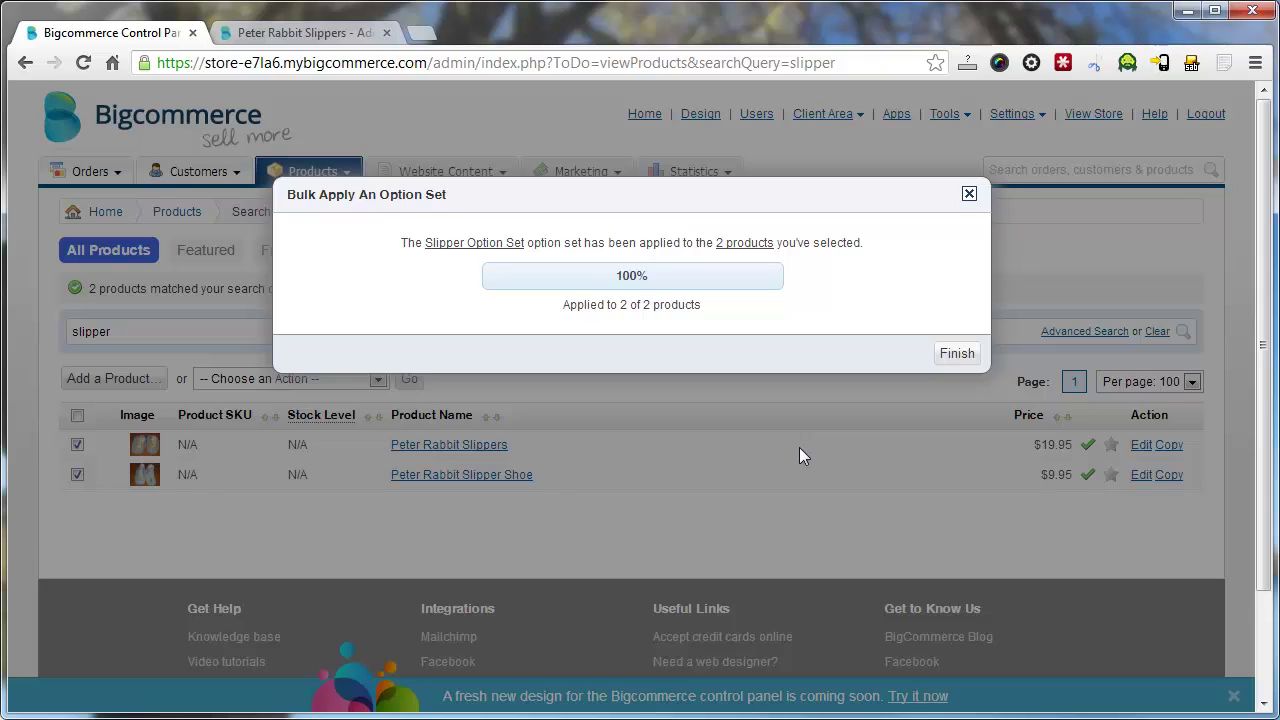
{"action": "left_click", "coordinate": [956, 355]}
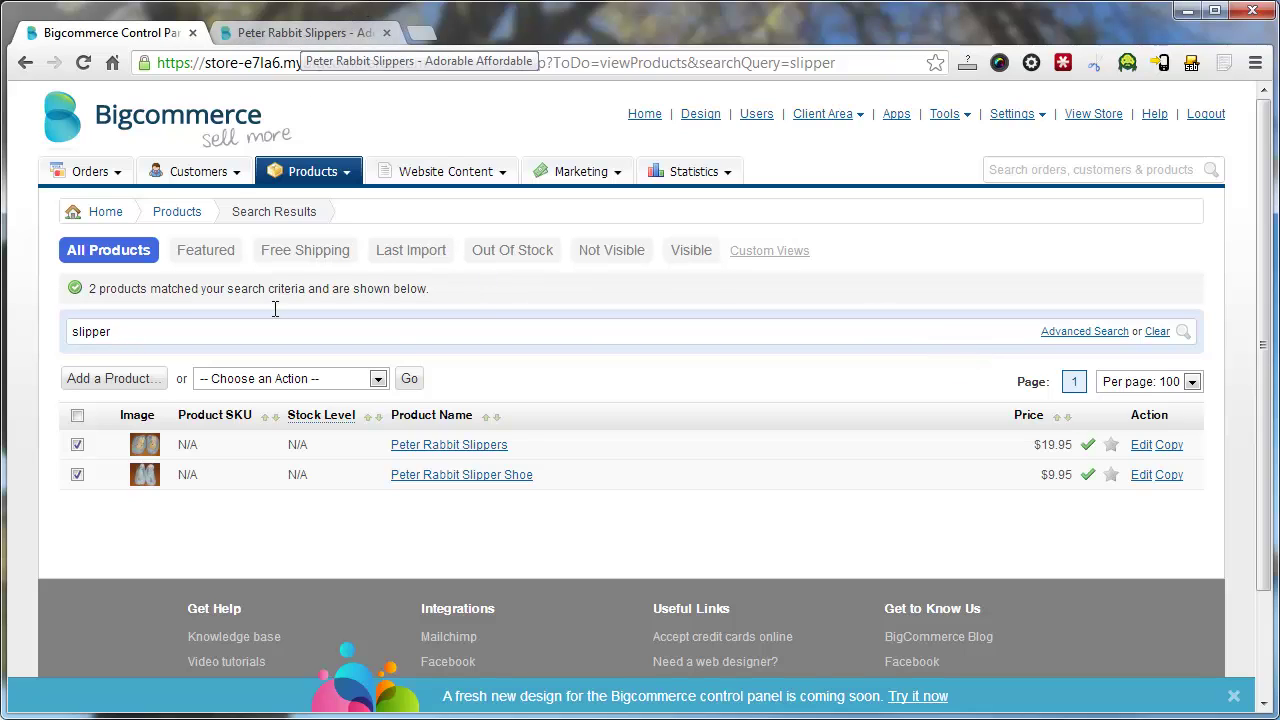
Check the size choices on the Peter Rabbit Slippers store page by selecting size 4, and read the age ranges in the product description.
{"action": "left_click", "coordinate": [305, 36]}
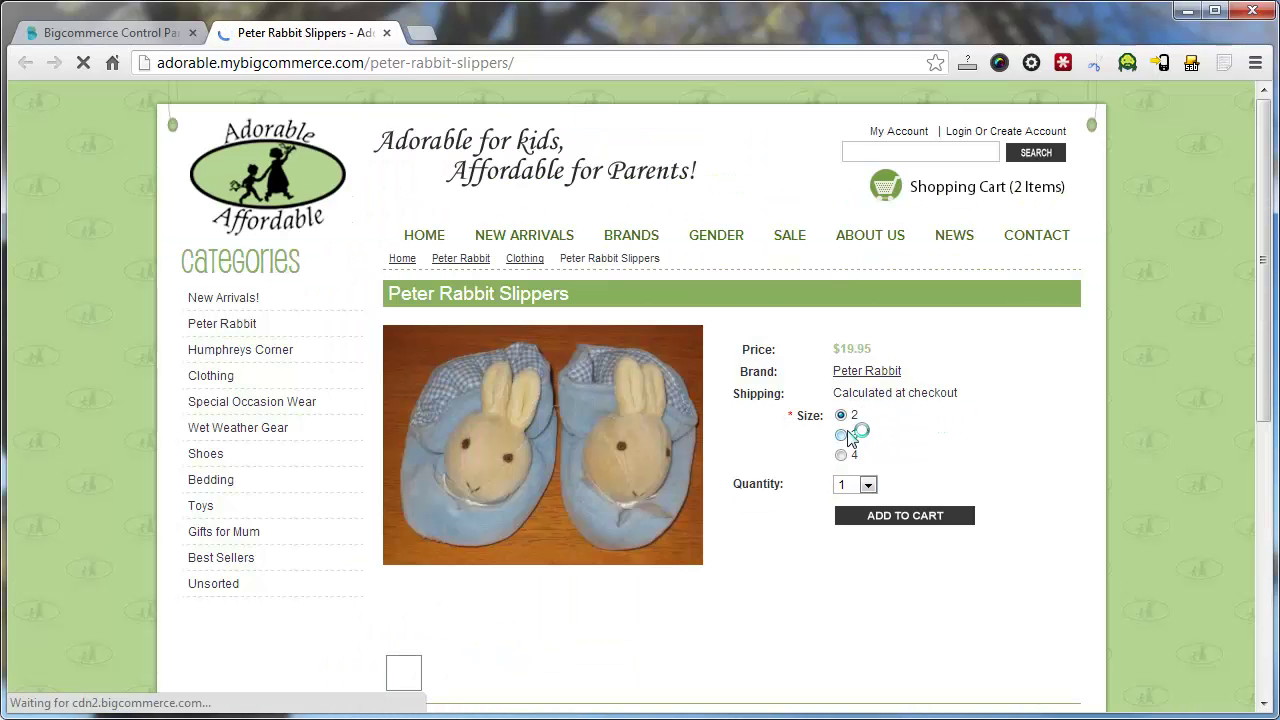
{"action": "left_click", "coordinate": [842, 455]}
{"action": "scroll", "coordinate": [940, 455], "scroll_direction": "down", "scroll_amount": 3}
{"action": "scroll", "coordinate": [937, 455], "scroll_direction": "up", "scroll_amount": 3}
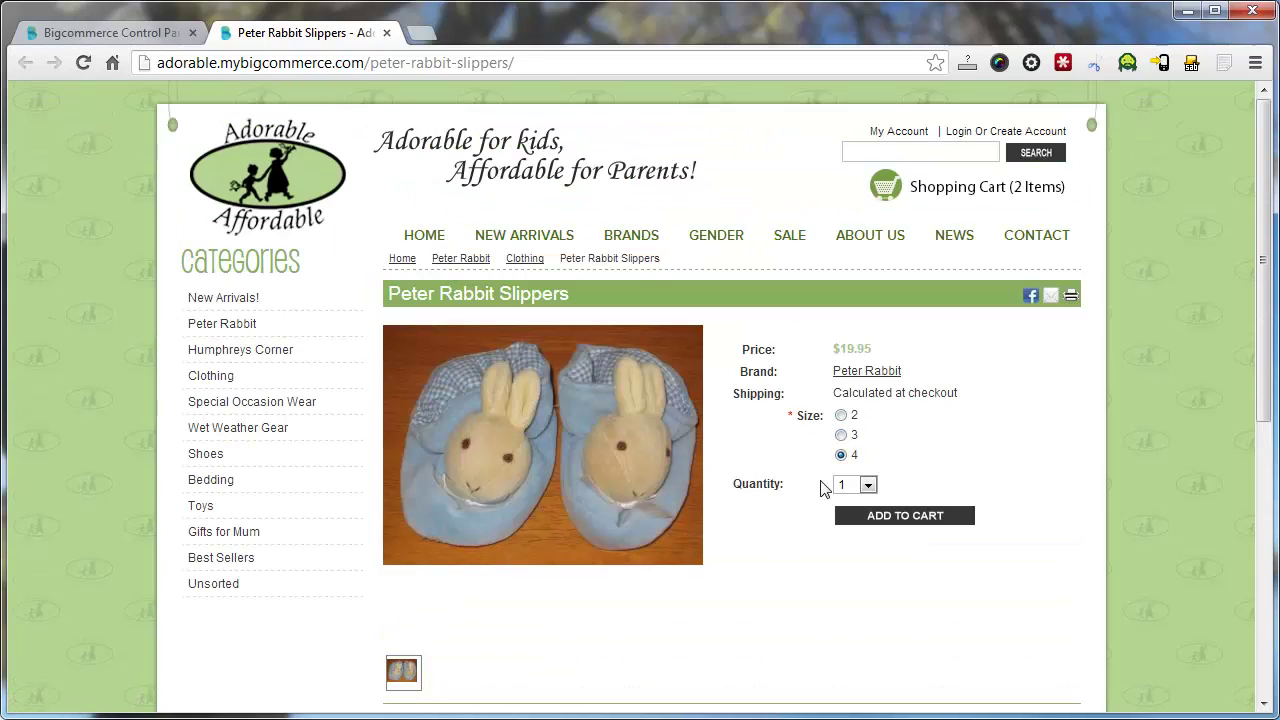
{"action": "scroll", "coordinate": [775, 590], "scroll_direction": "down", "scroll_amount": 1}
{"action": "scroll", "coordinate": [760, 558], "scroll_direction": "down", "scroll_amount": 1}
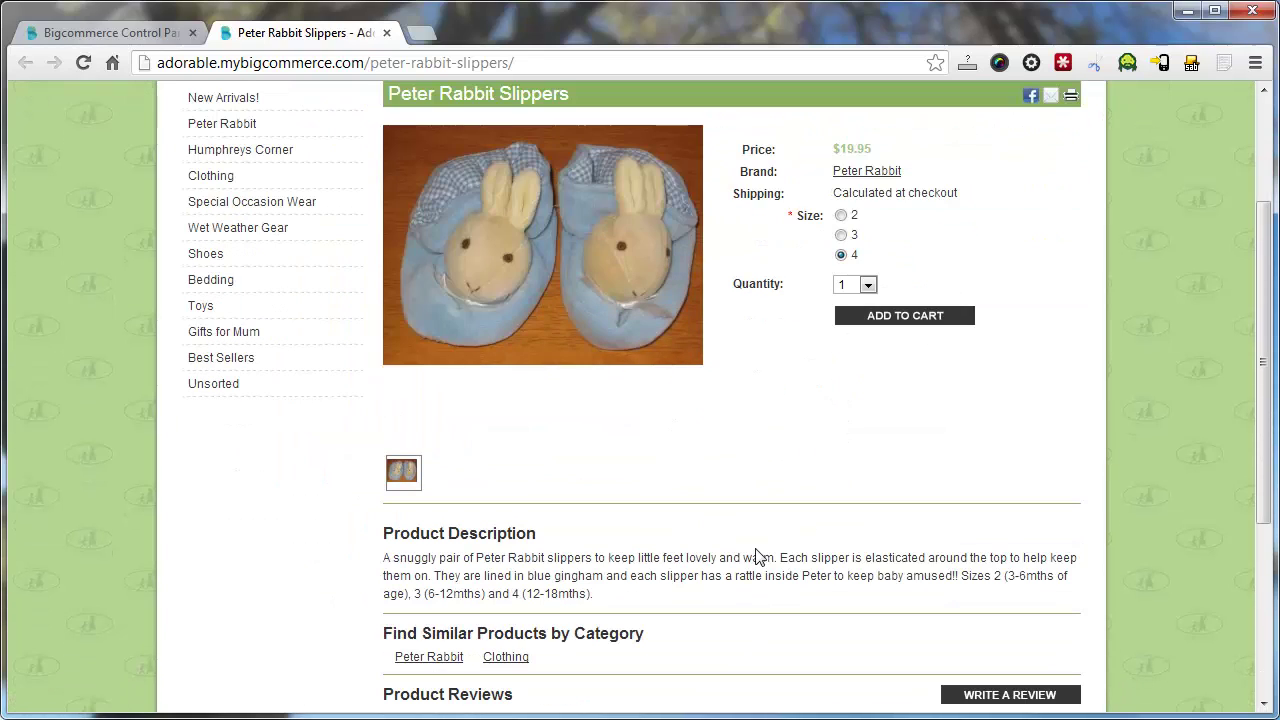
{"action": "left_click_drag", "start_coordinate": [1005, 575], "coordinate": [535, 595]}
{"action": "left_click_drag", "start_coordinate": [428, 593], "coordinate": [474, 593]}
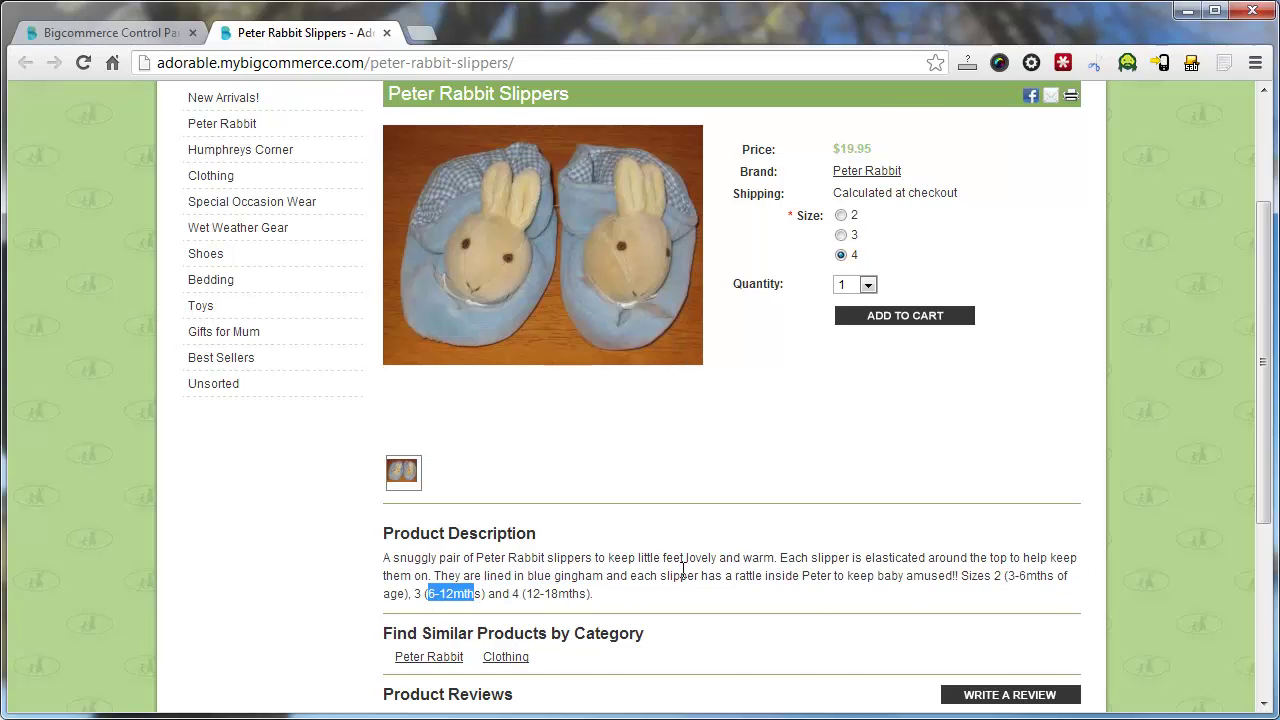
{"action": "scroll", "coordinate": [440, 595], "scroll_direction": "up", "scroll_amount": 1}
Return to the control panel and open the Slipper Size option for editing at its list of values.
{"action": "left_click", "coordinate": [110, 33]}
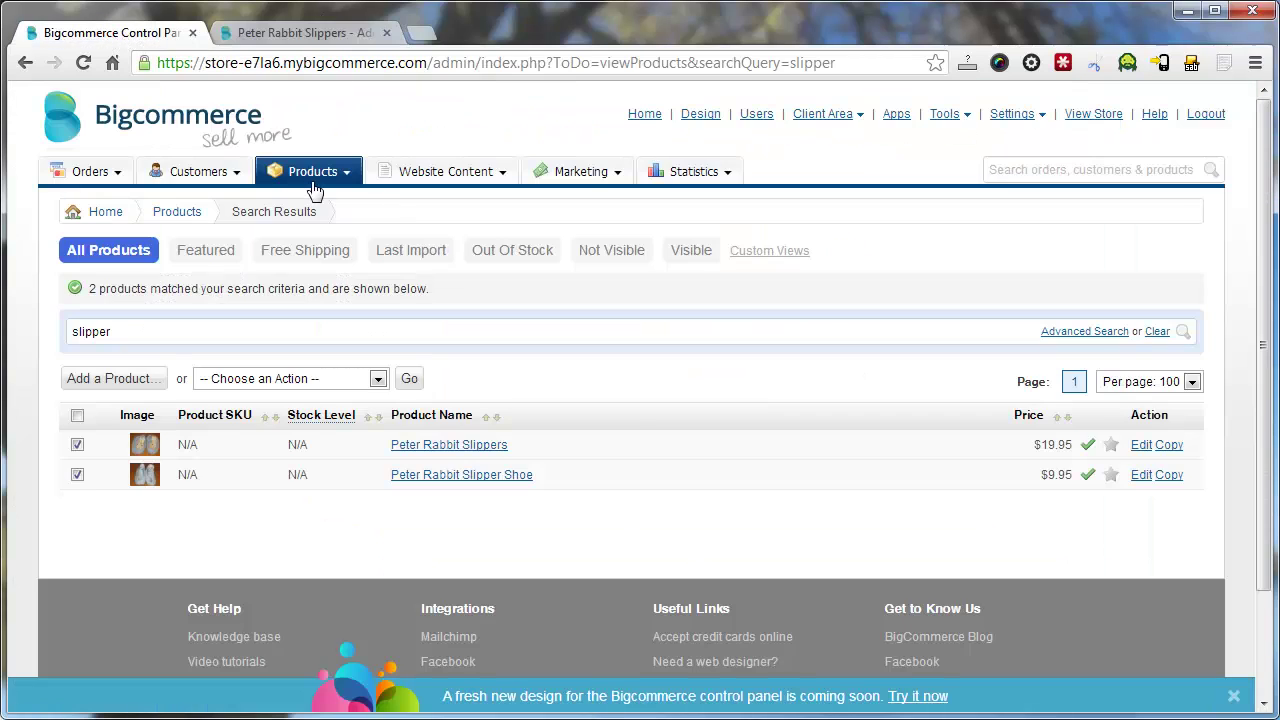
{"action": "mouse_move", "coordinate": [326, 188]}
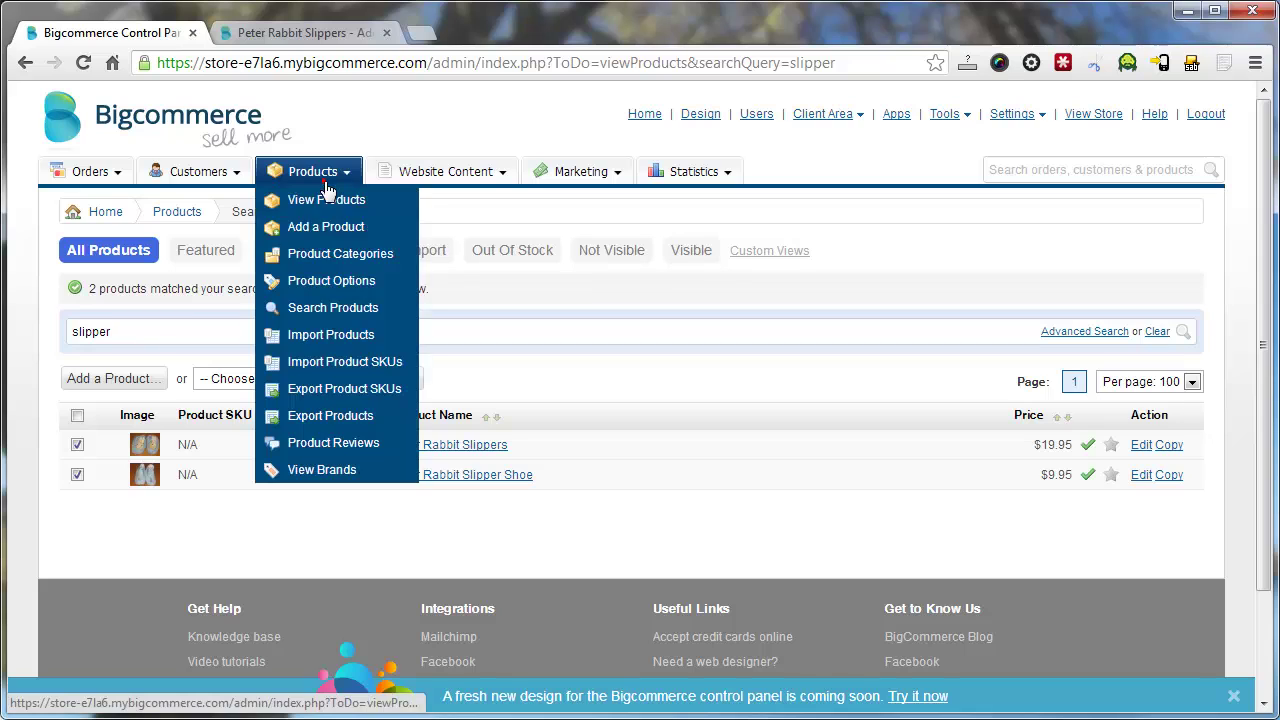
{"action": "left_click", "coordinate": [328, 284]}
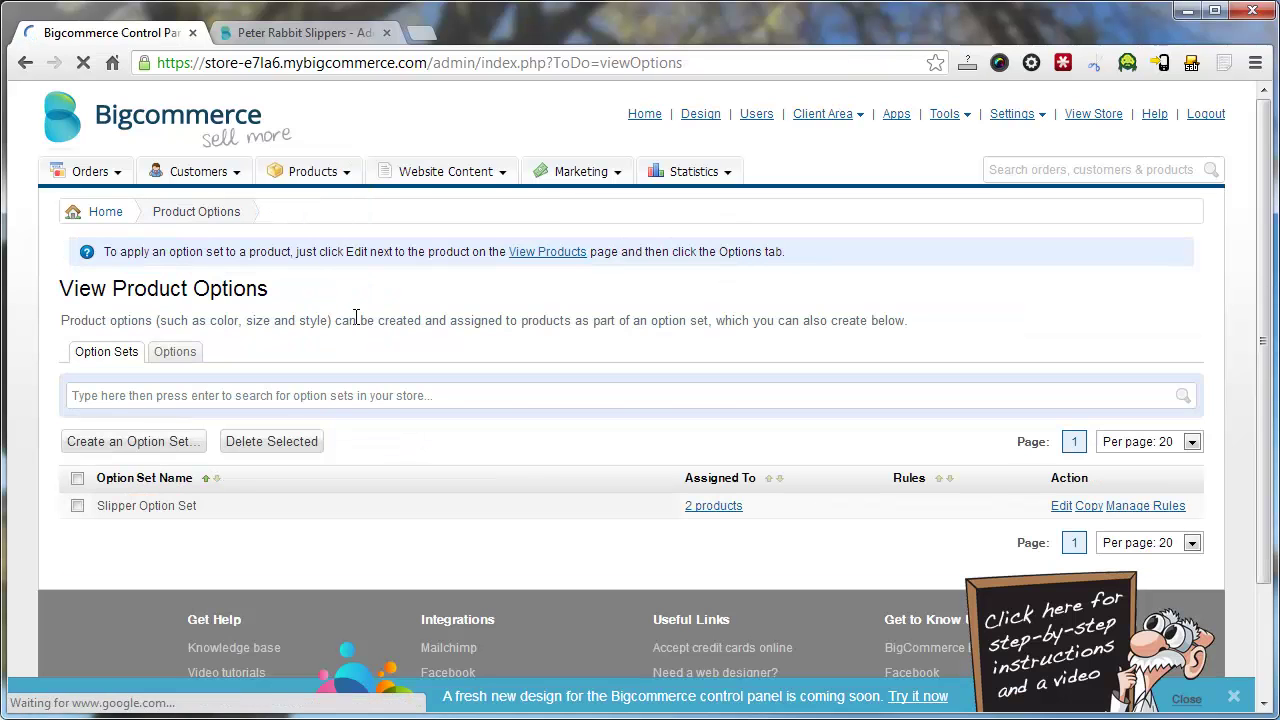
{"action": "left_click", "coordinate": [177, 353]}
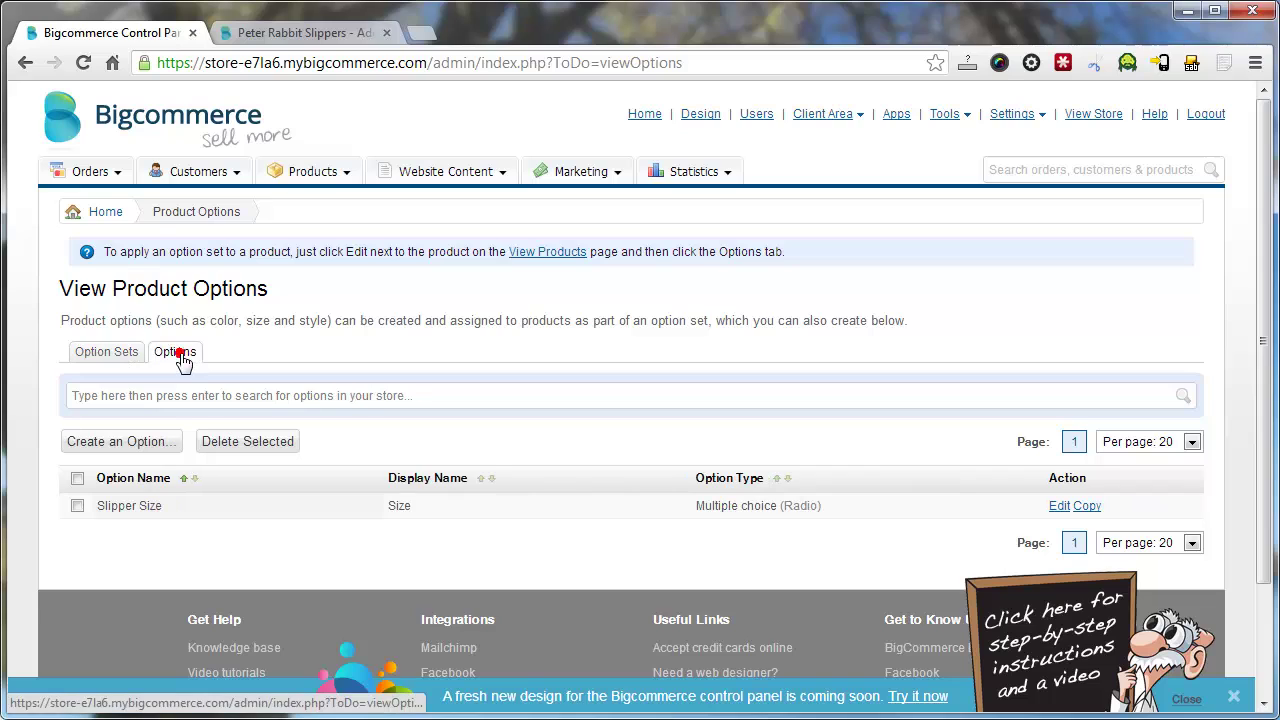
{"action": "left_click", "coordinate": [1058, 508]}
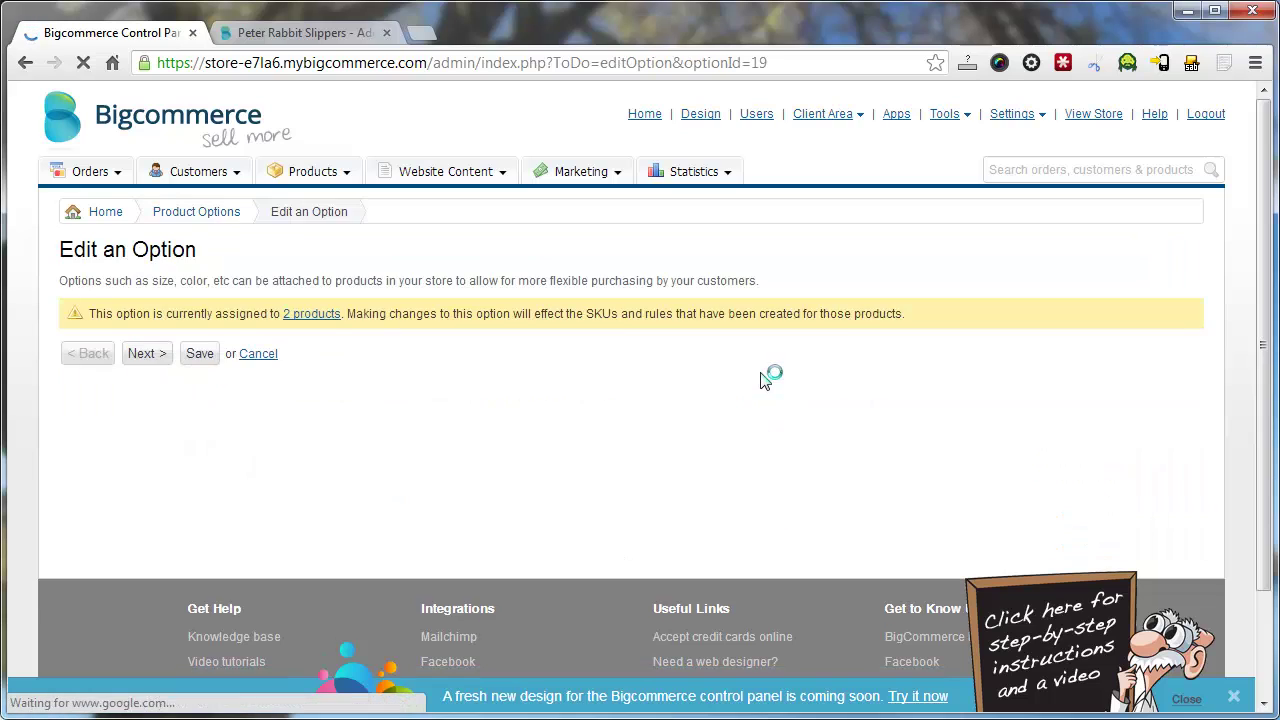
{"action": "scroll", "coordinate": [680, 491], "scroll_direction": "down", "scroll_amount": 3}
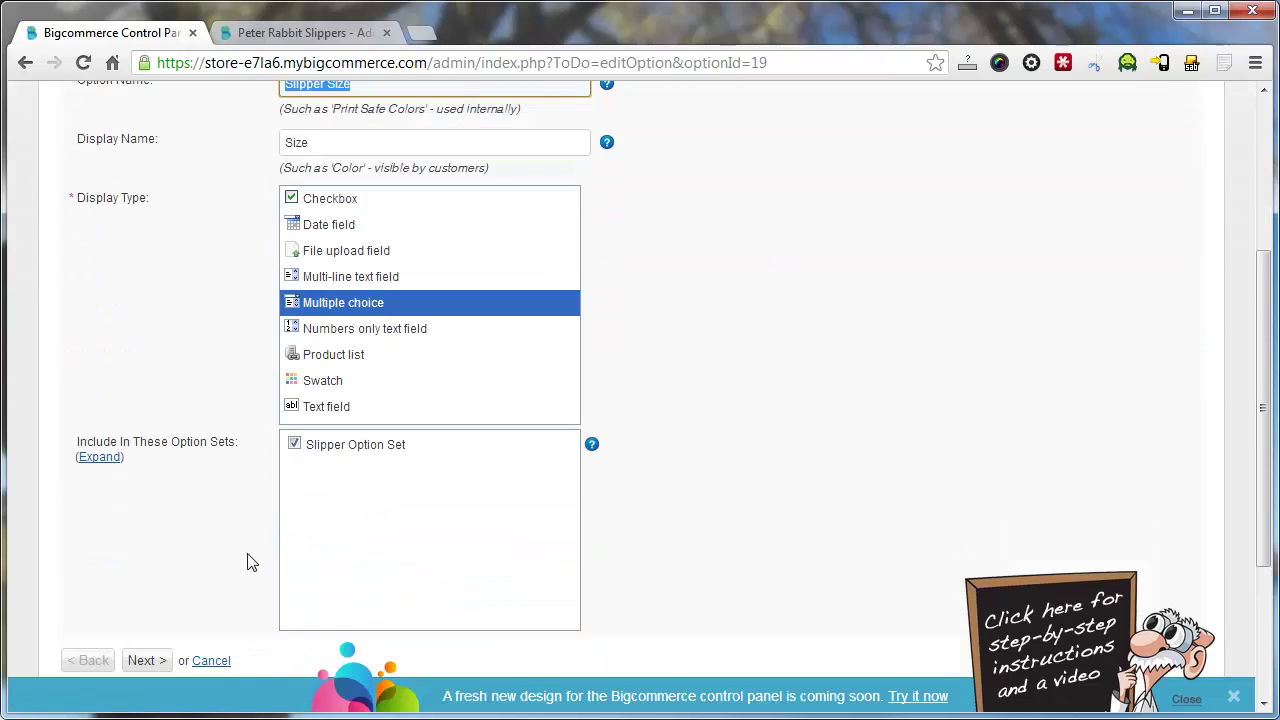
{"action": "left_click", "coordinate": [155, 662]}
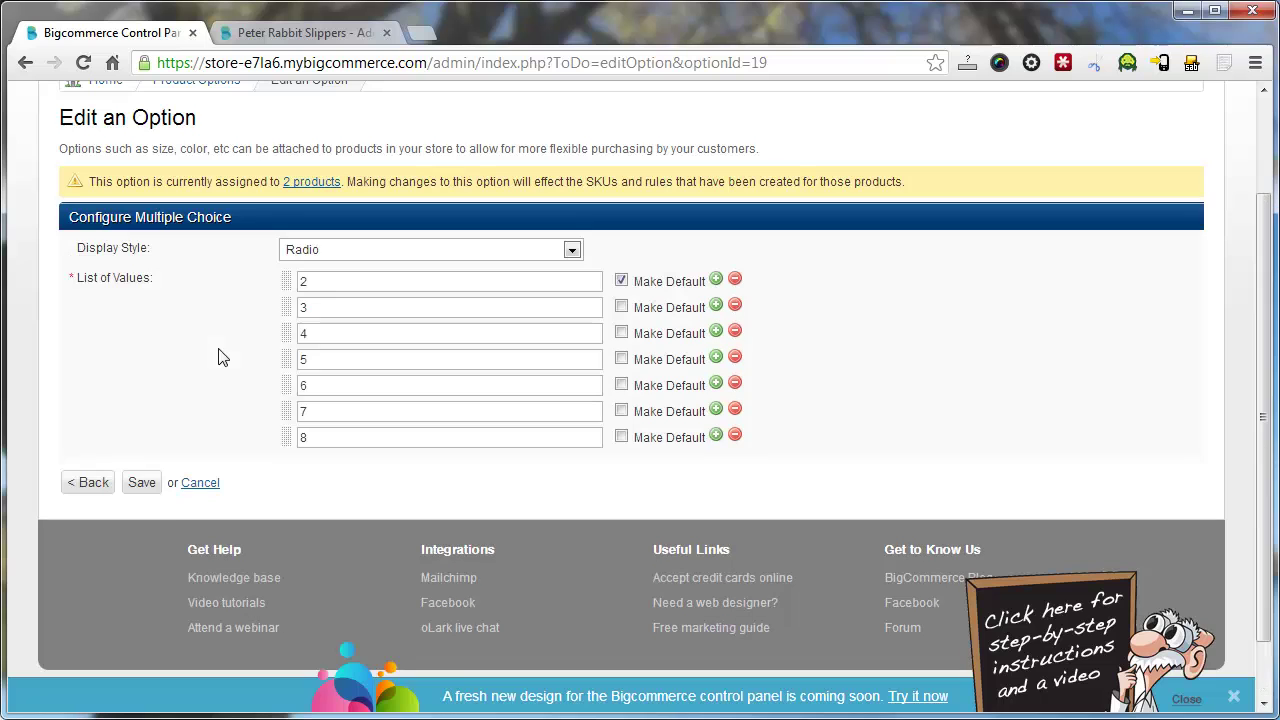
Change the first size value to "2 (3-6mths of age)", copying the age range from the store page's product description.
{"action": "left_click", "coordinate": [337, 280]}
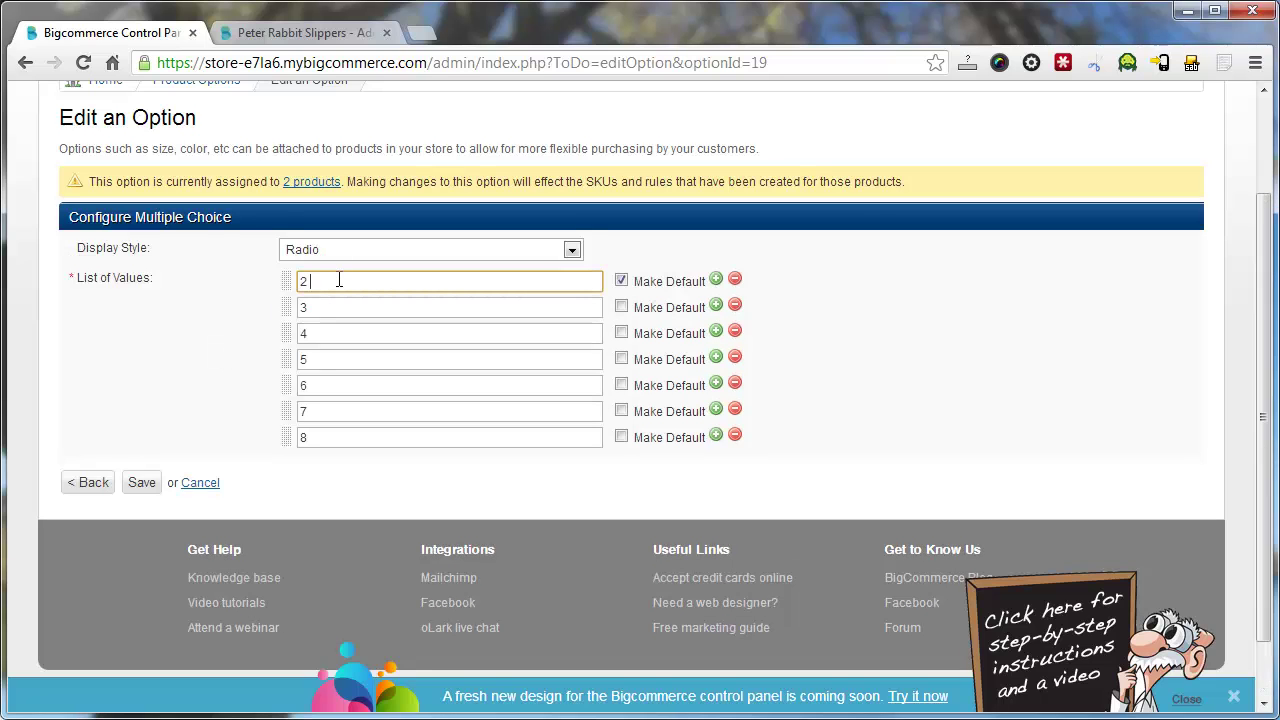
{"action": "left_click", "coordinate": [297, 32]}
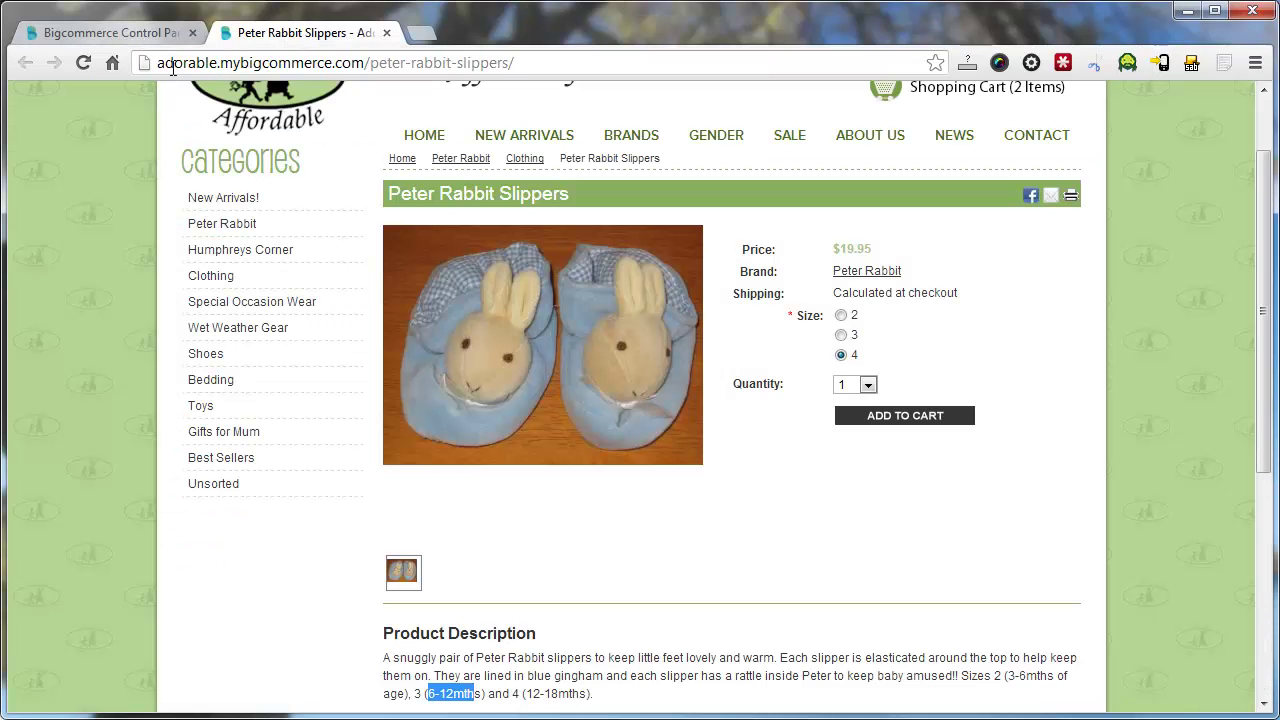
{"action": "left_click_drag", "start_coordinate": [1006, 677], "coordinate": [420, 700]}
{"action": "key", "text": "ctrl+c"}
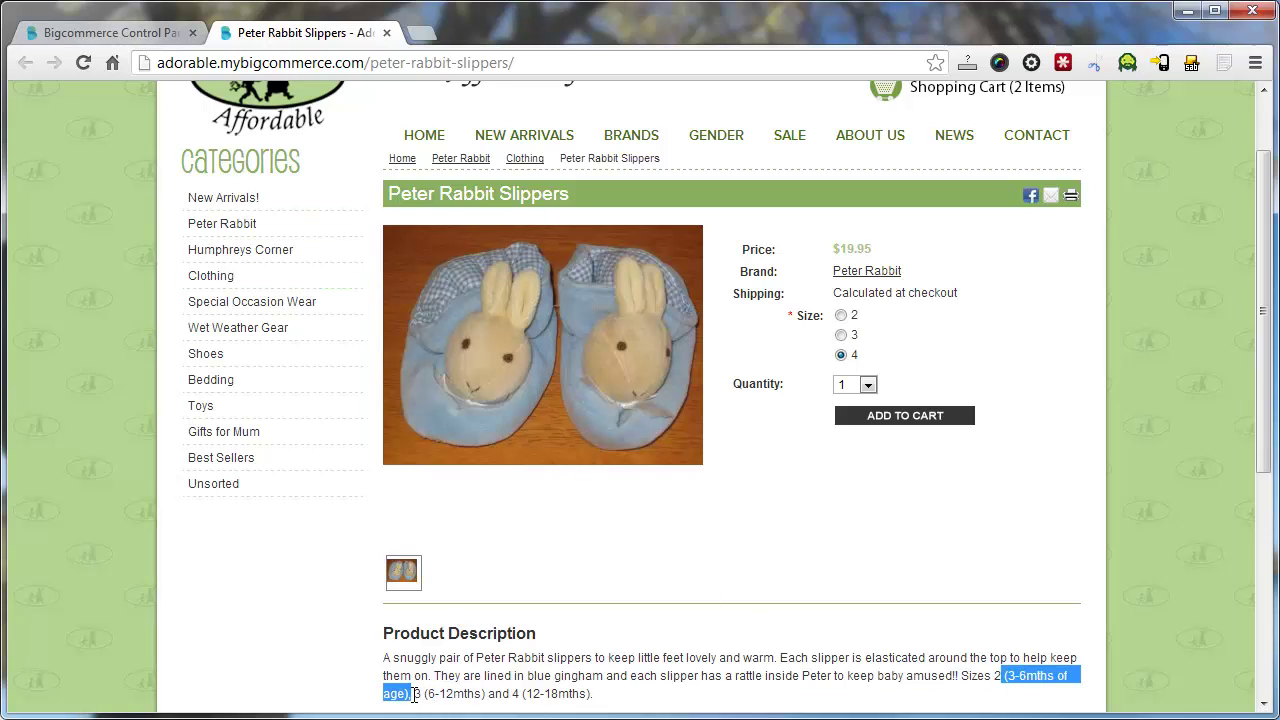
{"action": "left_click", "coordinate": [113, 30]}
{"action": "type", "text": "("}
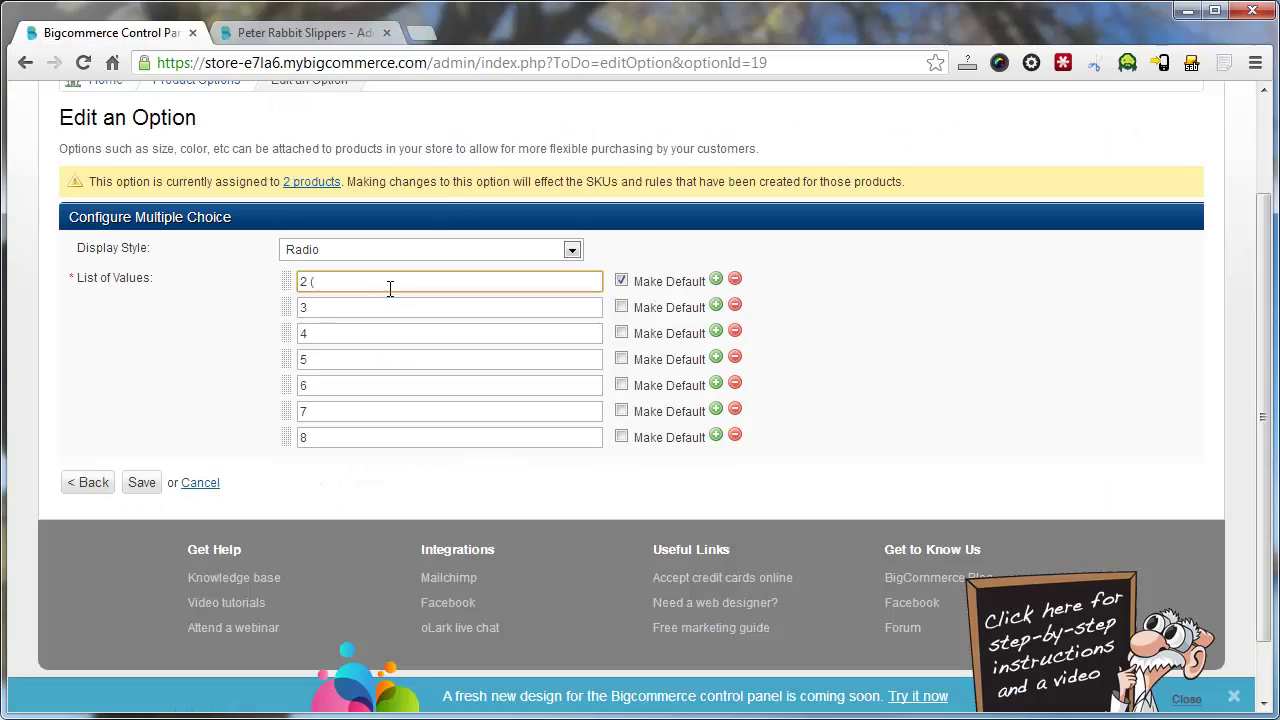
{"action": "key", "text": "ctrl+v"}
{"action": "key", "text": "BackSpace"}
Change the second size value to "3 (6-12mths)", copying the age range from the product description.
{"action": "left_click", "coordinate": [369, 306]}
{"action": "left_click", "coordinate": [300, 32]}
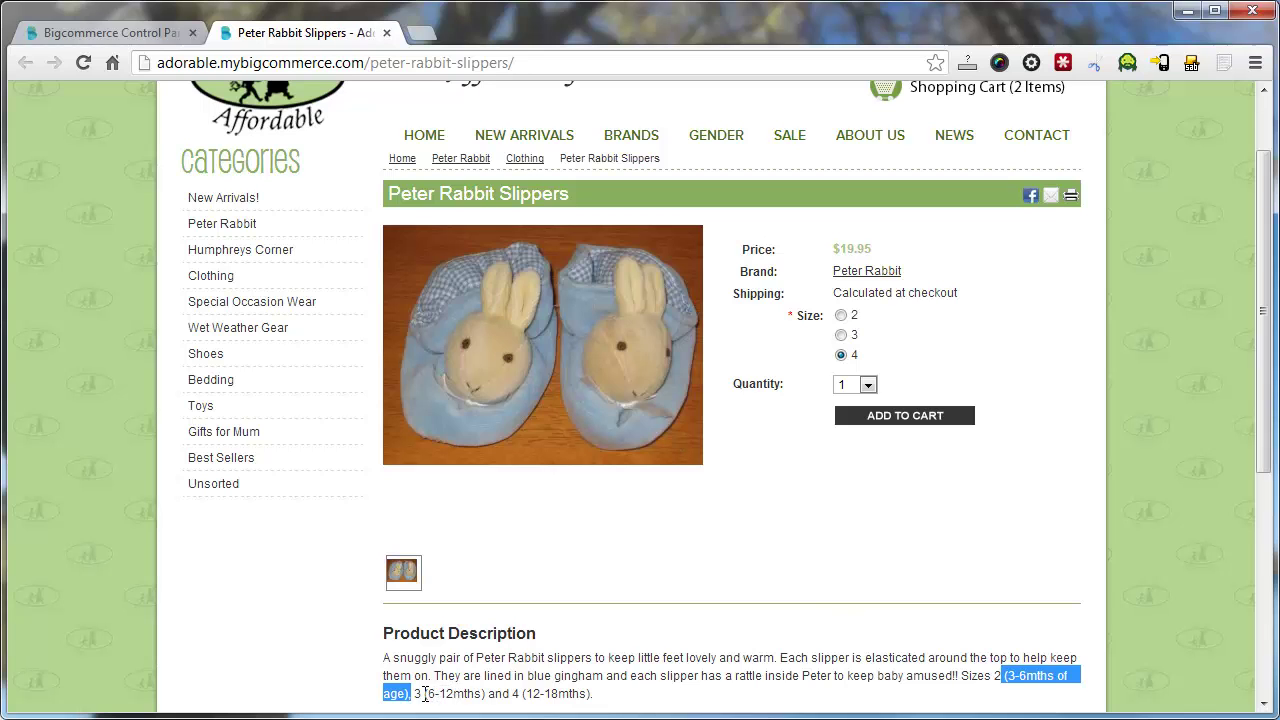
{"action": "left_click_drag", "start_coordinate": [424, 693], "coordinate": [486, 687]}
{"action": "key", "text": "ctrl+c"}
{"action": "left_click", "coordinate": [100, 32]}
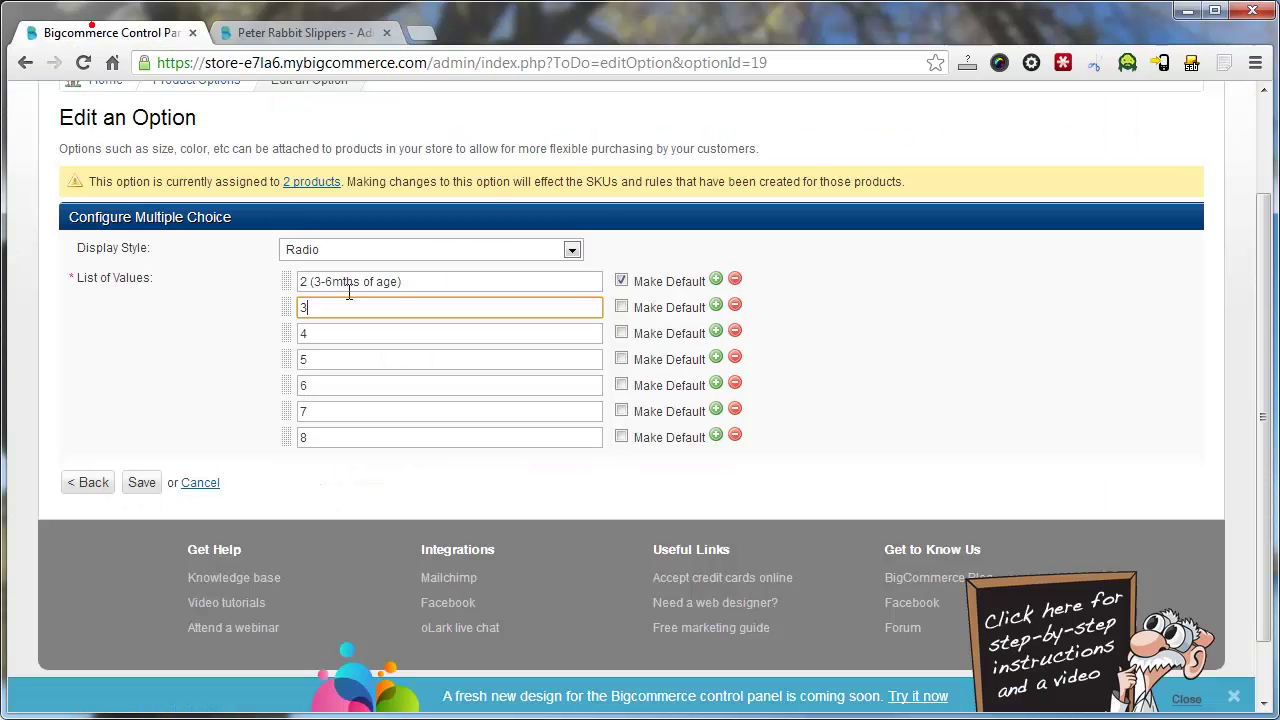
{"action": "key", "text": "ctrl+v"}
Change the third size value to "4 (12-18mths)", copying the age range from the product description.
{"action": "left_click", "coordinate": [291, 42]}
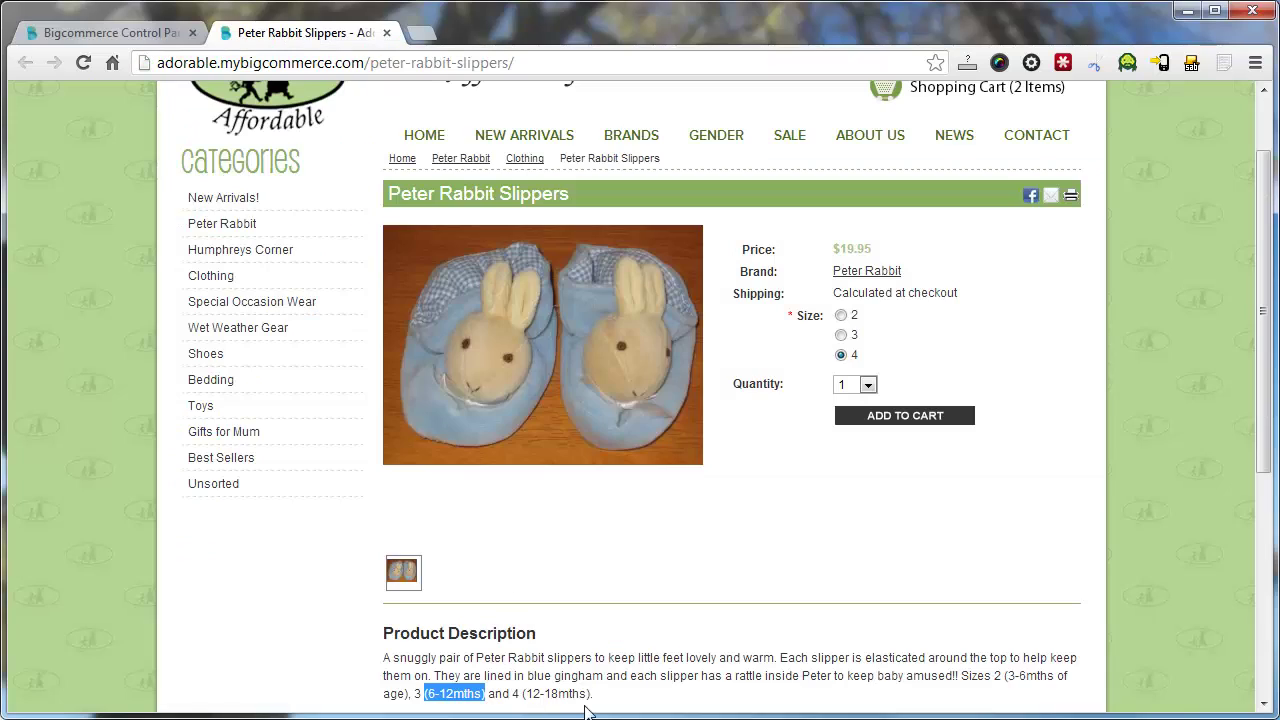
{"action": "left_click_drag", "start_coordinate": [594, 693], "coordinate": [533, 693]}
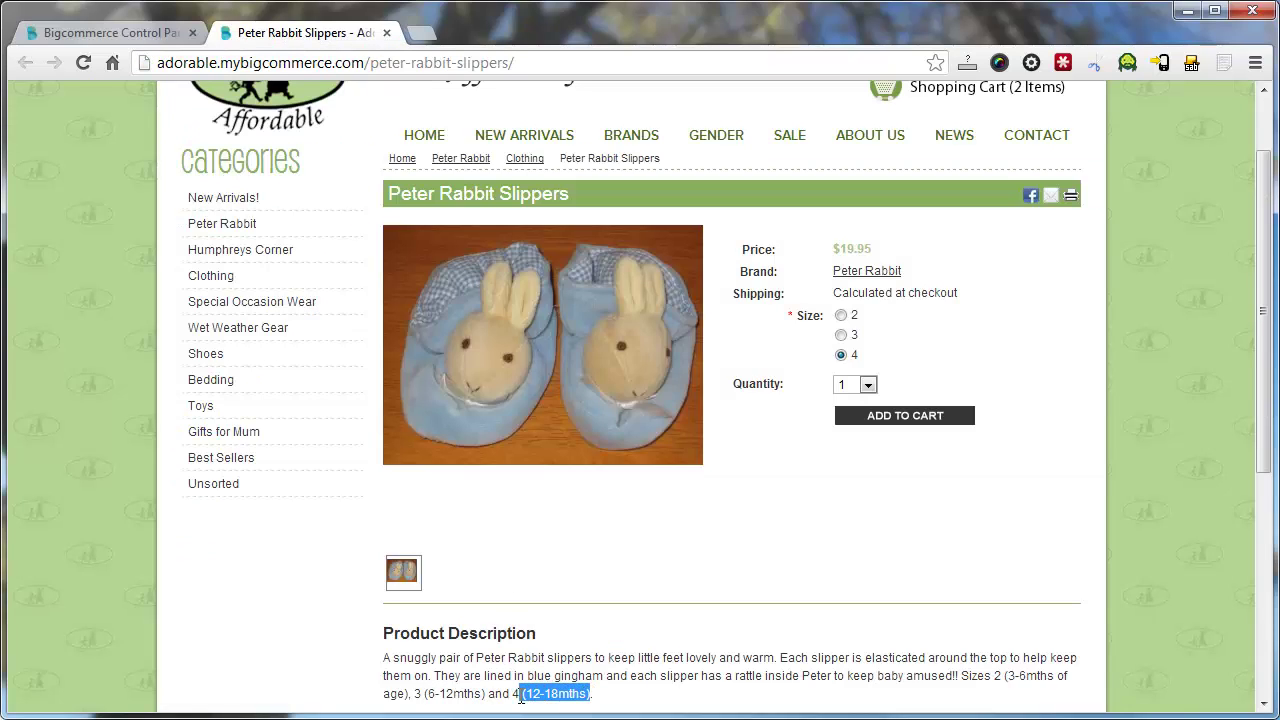
{"action": "key", "text": "ctrl+c"}
{"action": "left_click", "coordinate": [117, 32]}
{"action": "left_click", "coordinate": [345, 332]}
{"action": "key", "text": "ctrl+v"}
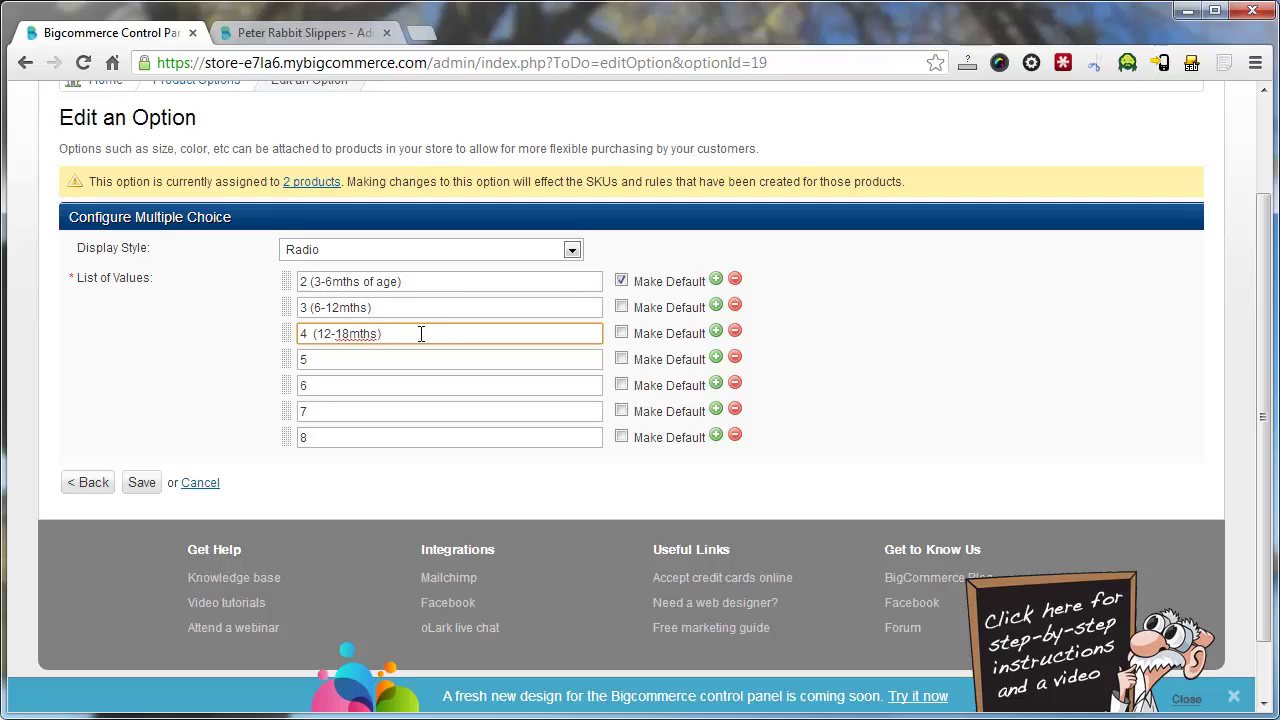
Try adding "of age" to the size 3 value's age range, and remove the words again.
{"action": "left_click", "coordinate": [371, 308]}
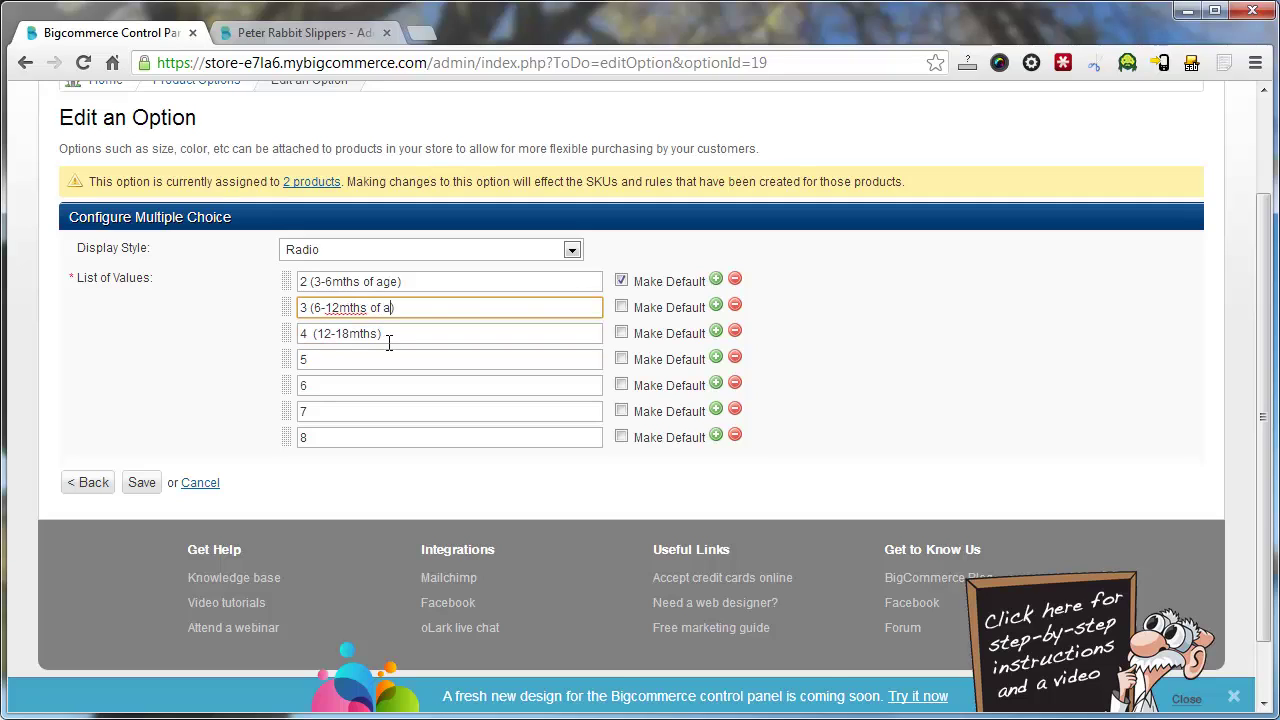
{"action": "left_click", "coordinate": [379, 331]}
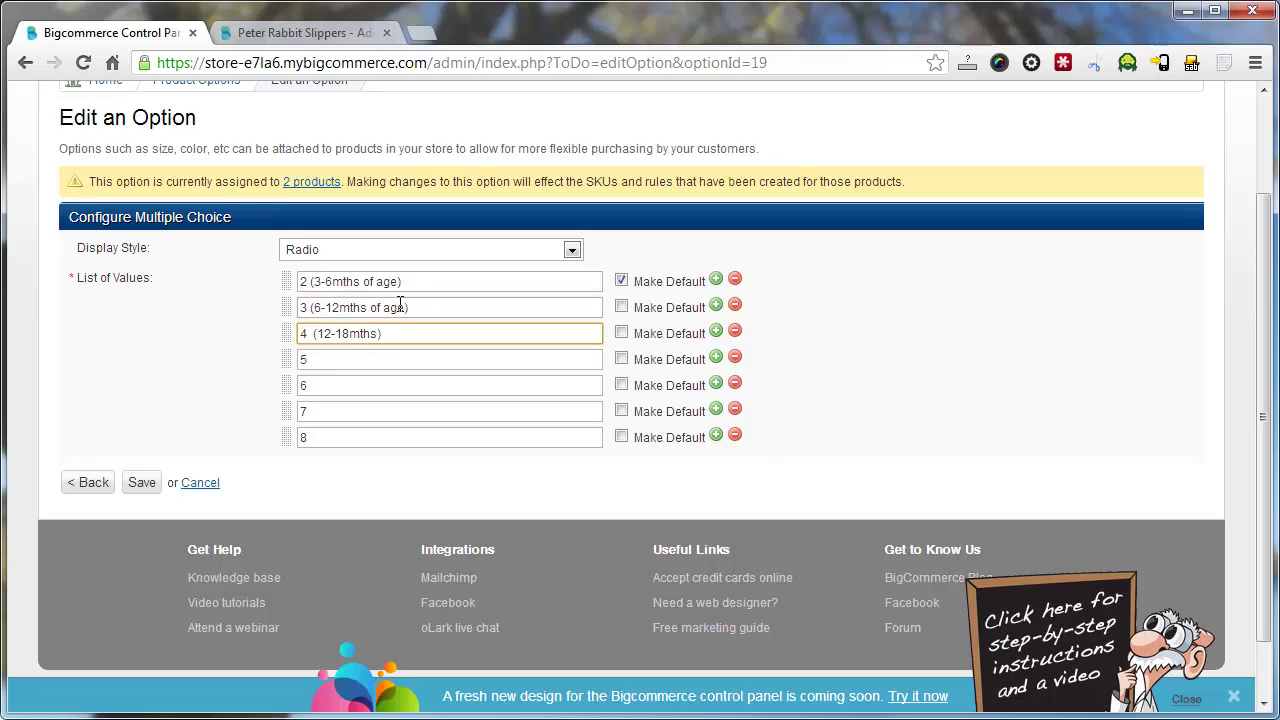
{"action": "left_click", "coordinate": [402, 307]}
{"action": "key", "text": "BackSpace"}
{"action": "key", "text": "BackSpace"}
{"action": "key", "text": "BackSpace"}
{"action": "key", "text": "BackSpace"}
{"action": "key", "text": "BackSpace"}
{"action": "key", "text": "BackSpace"}
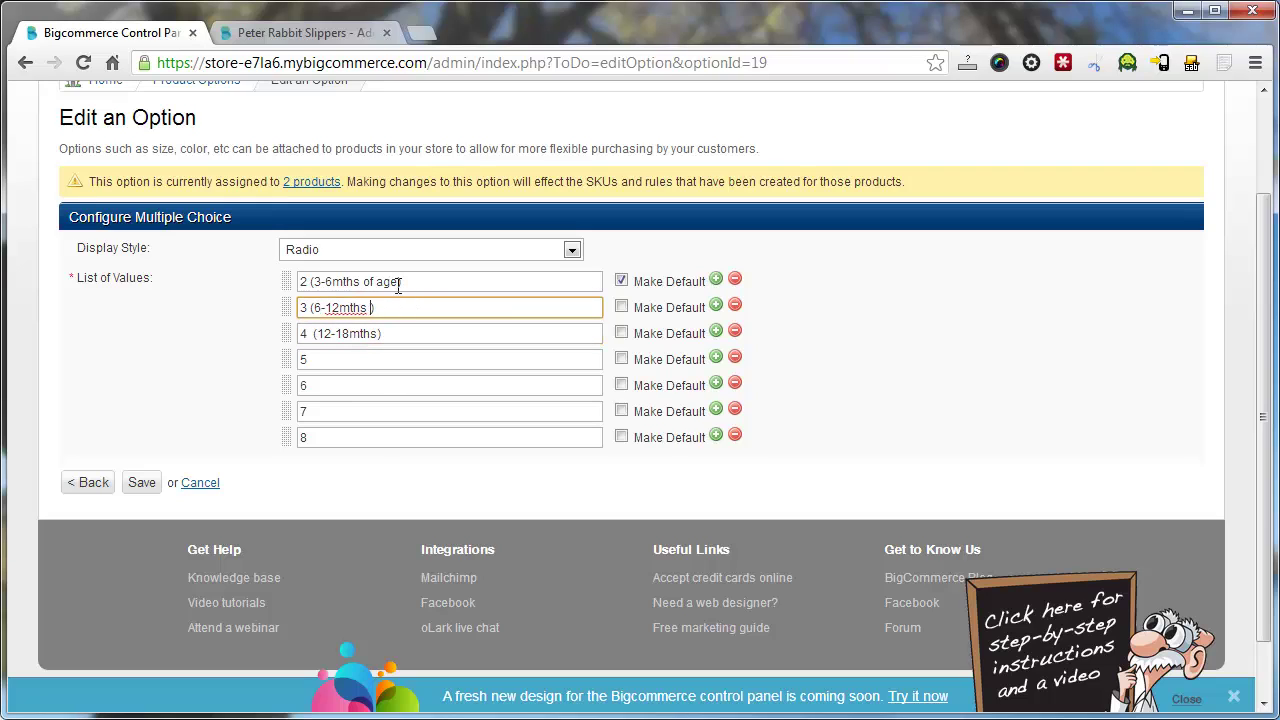
Remove the words "of age" from the first size value so it reads "2 (3-6mths)".
{"action": "left_click", "coordinate": [398, 284]}
{"action": "key", "text": "BackSpace"}
{"action": "key", "text": "BackSpace"}
{"action": "key", "text": "BackSpace"}
{"action": "key", "text": "BackSpace"}
{"action": "left_click", "coordinate": [423, 315]}
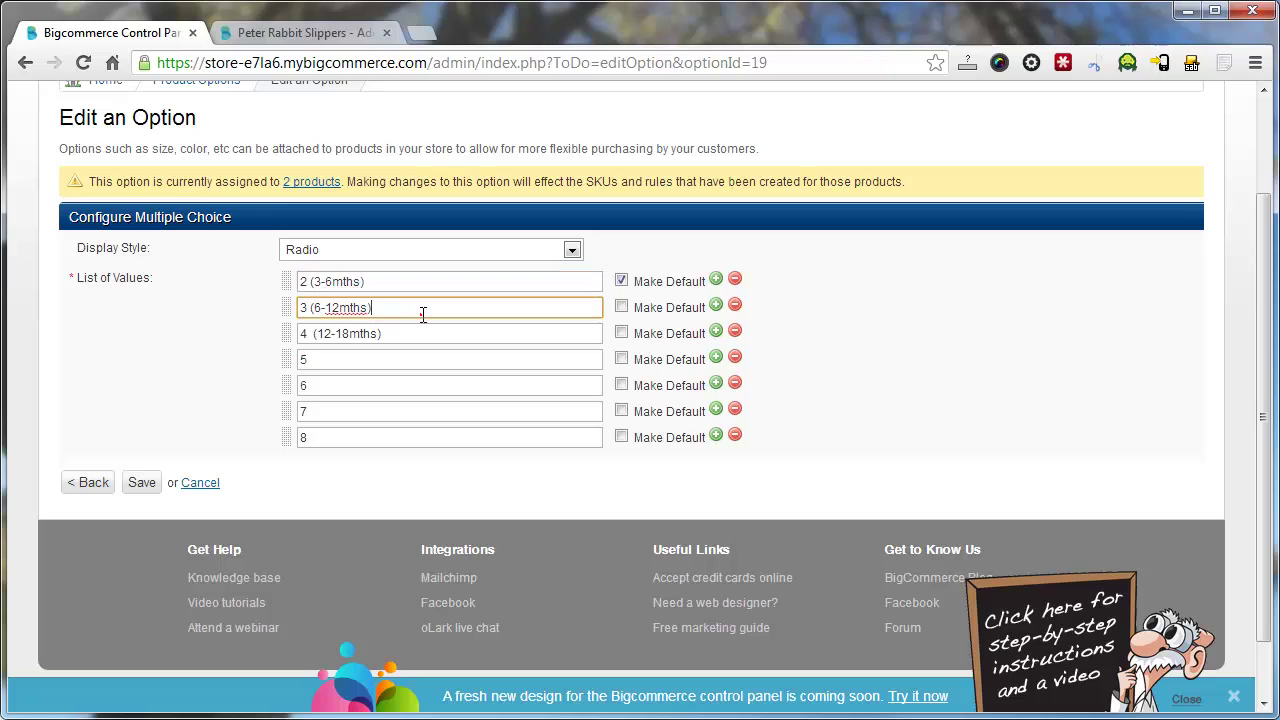
Save the slipper size option and reload the Peter Rabbit Slippers store page to display the new size labels.
{"action": "left_click", "coordinate": [140, 483]}
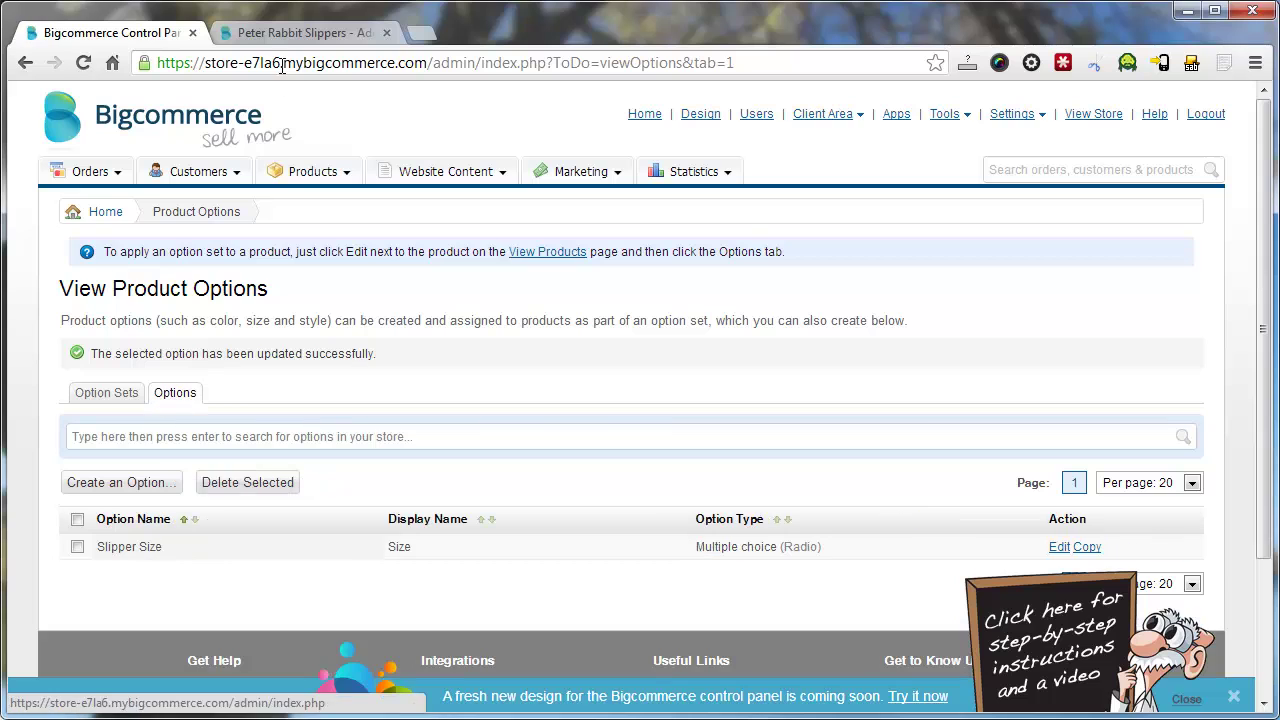
{"action": "left_click", "coordinate": [292, 33]}
{"action": "left_click", "coordinate": [83, 62]}
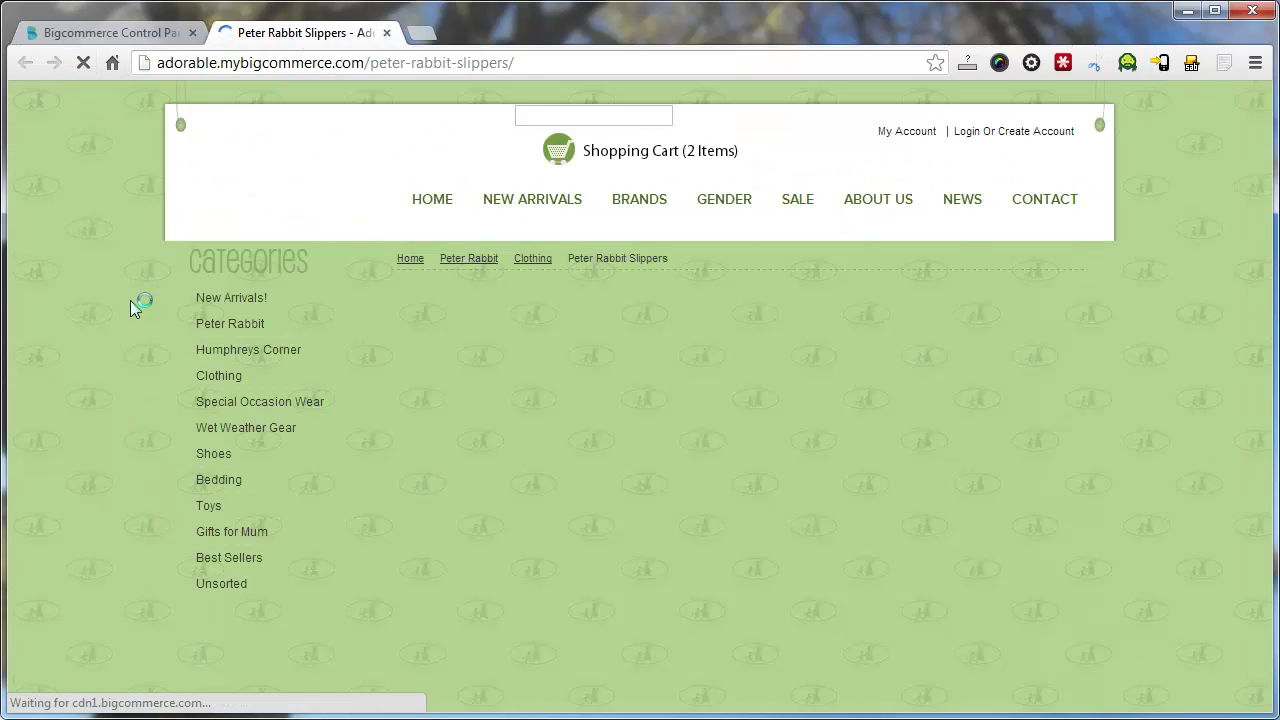
{"action": "scroll", "coordinate": [920, 410], "scroll_direction": "down", "scroll_amount": 1}
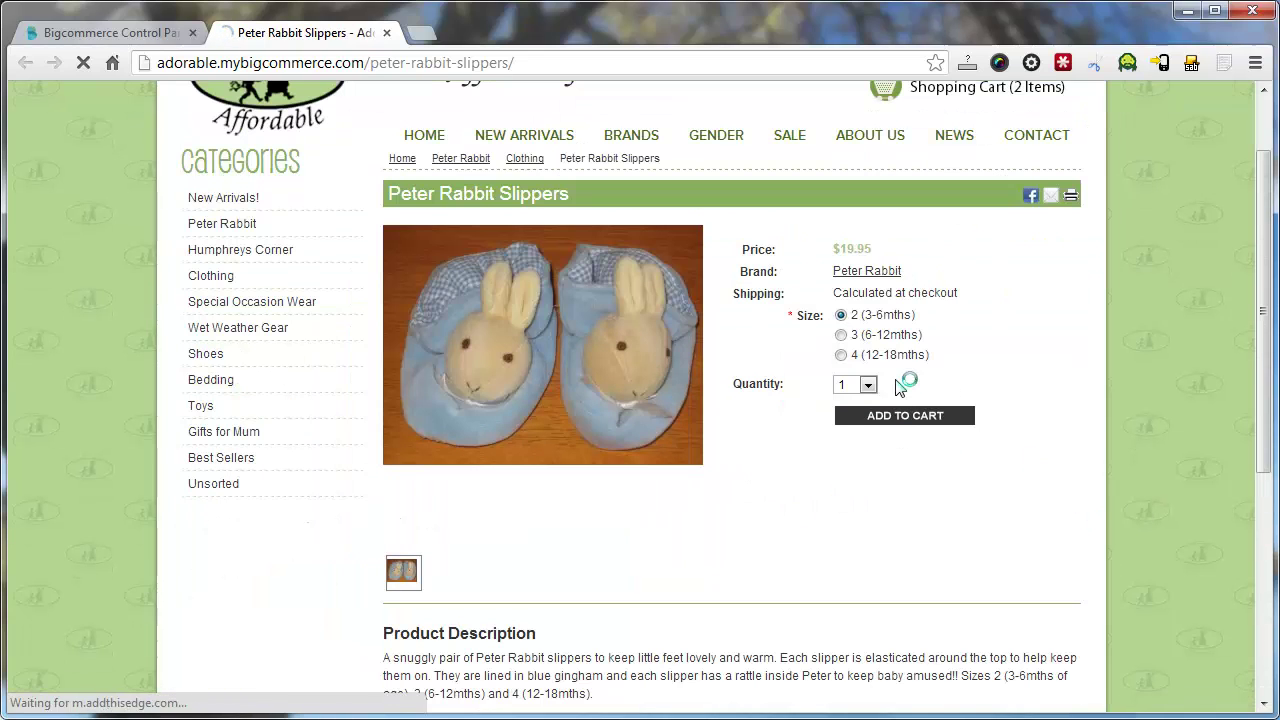
Add the Peter Rabbit Slippers in size 4 (12-18mths) to the shopping cart and dismiss the cart confirmation.
{"action": "left_click", "coordinate": [841, 335]}
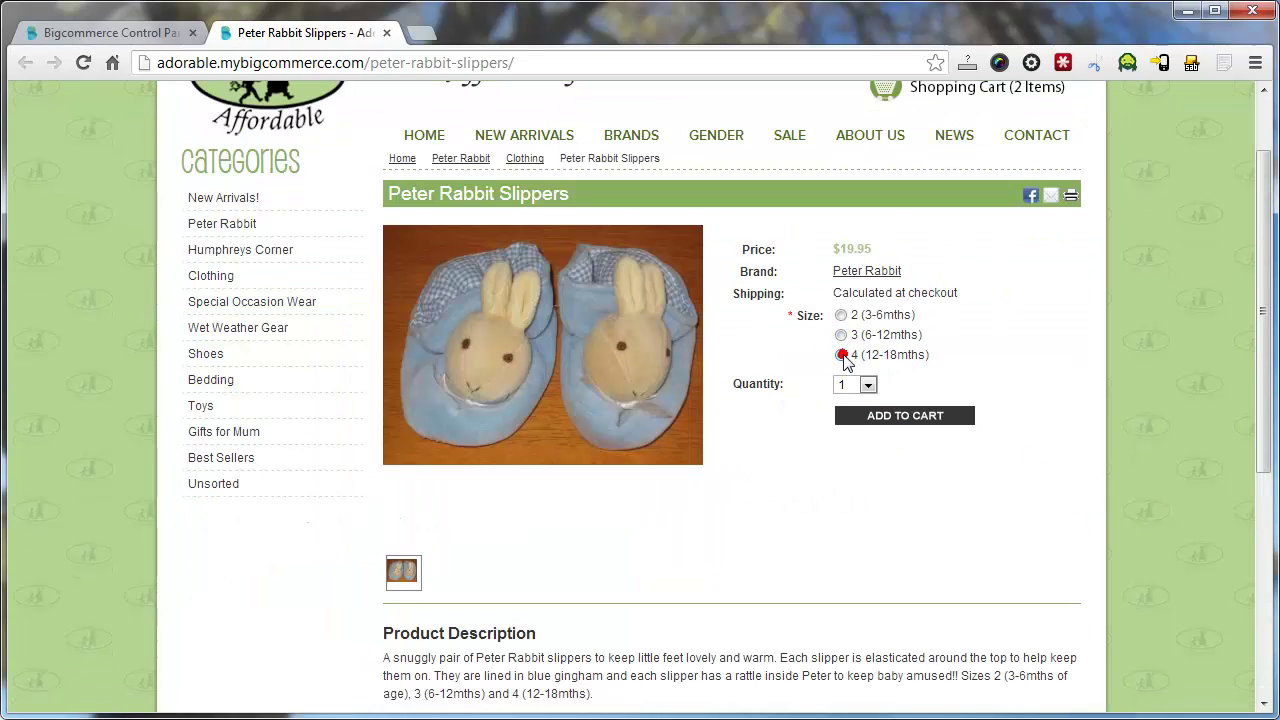
{"action": "left_click", "coordinate": [901, 426]}
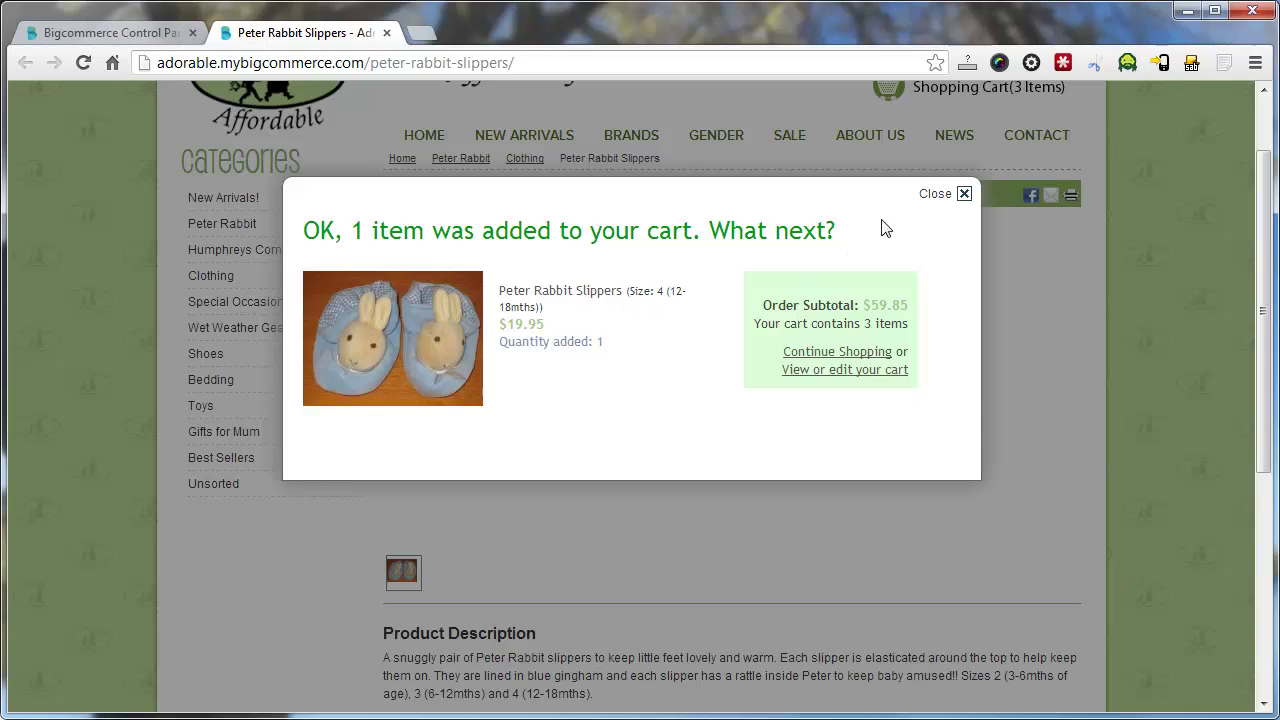
{"action": "left_click", "coordinate": [944, 206]}
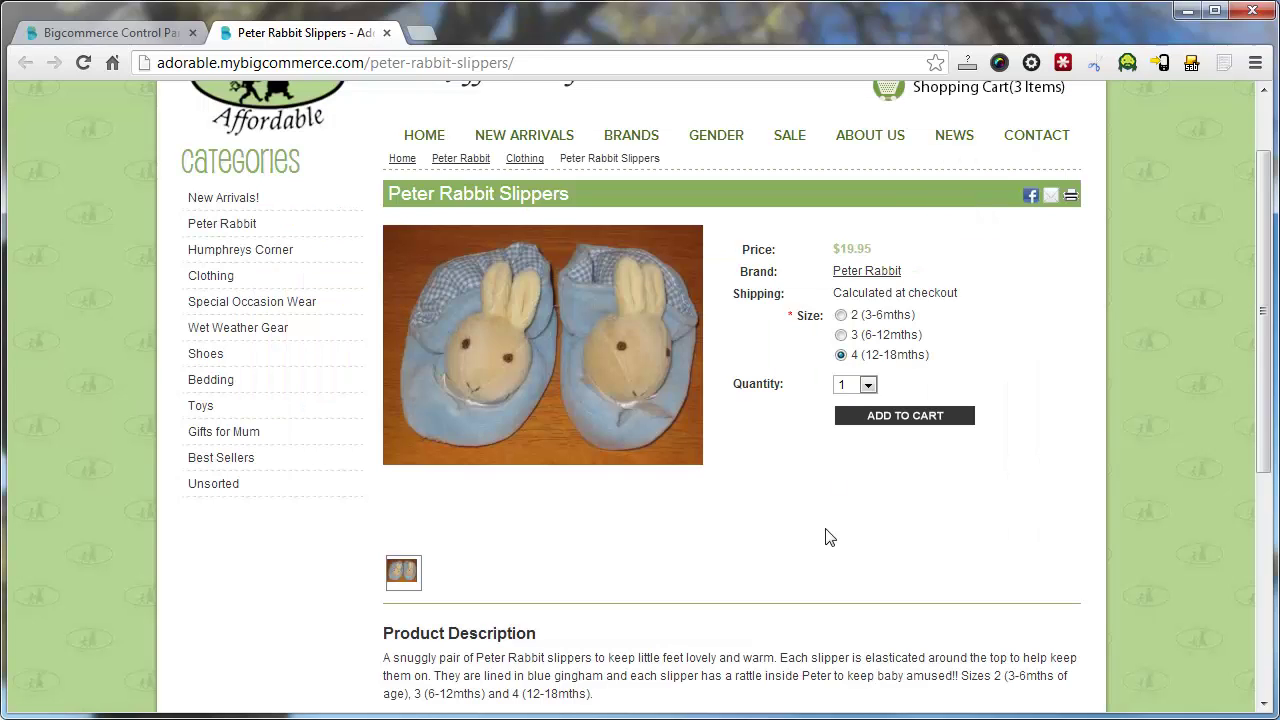
Start a new product option in the Bigcommerce control panel, named "Slipper Colour" with the display name "Colour".
{"action": "left_click", "coordinate": [115, 33]}
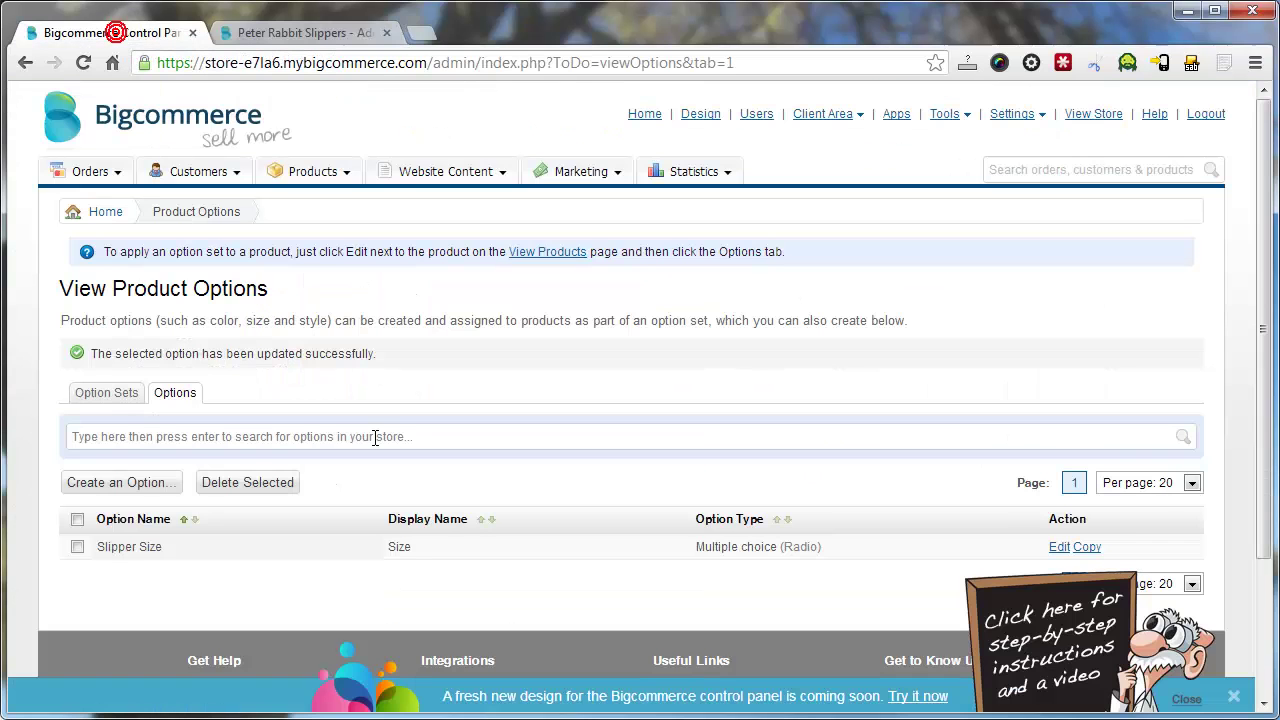
{"action": "scroll", "coordinate": [380, 392], "scroll_direction": "down", "scroll_amount": 2}
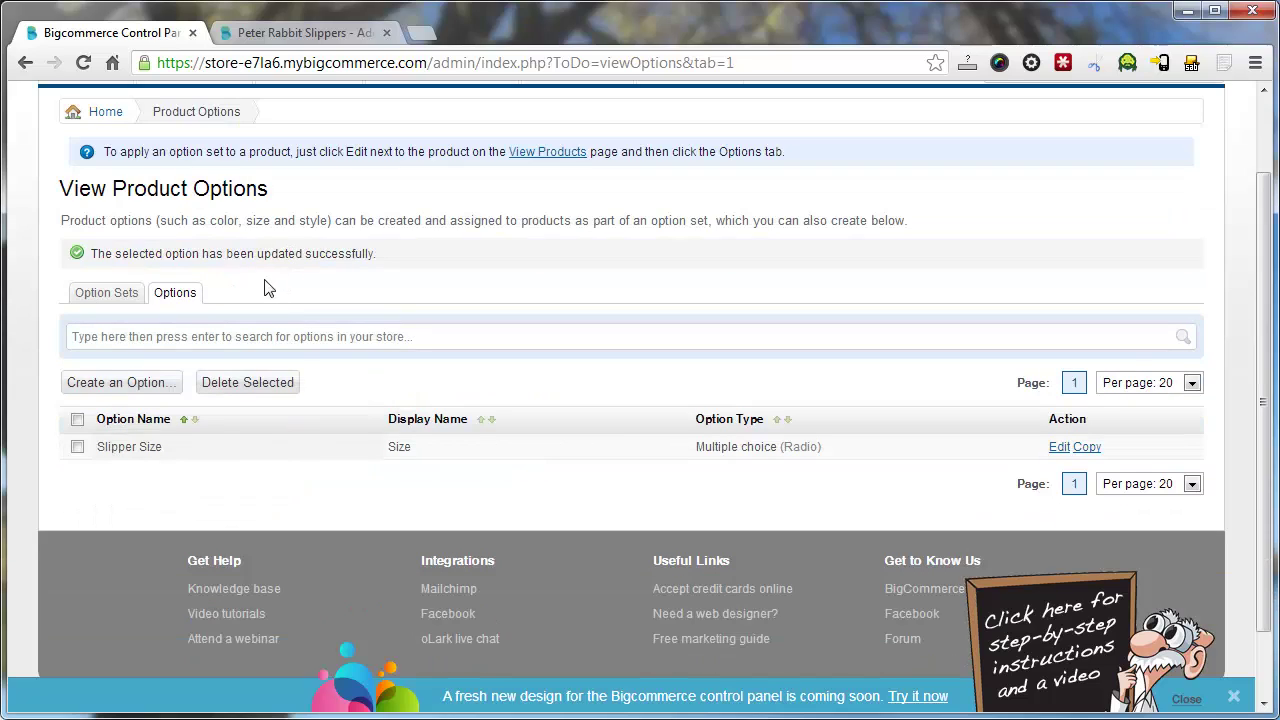
{"action": "left_click", "coordinate": [124, 388]}
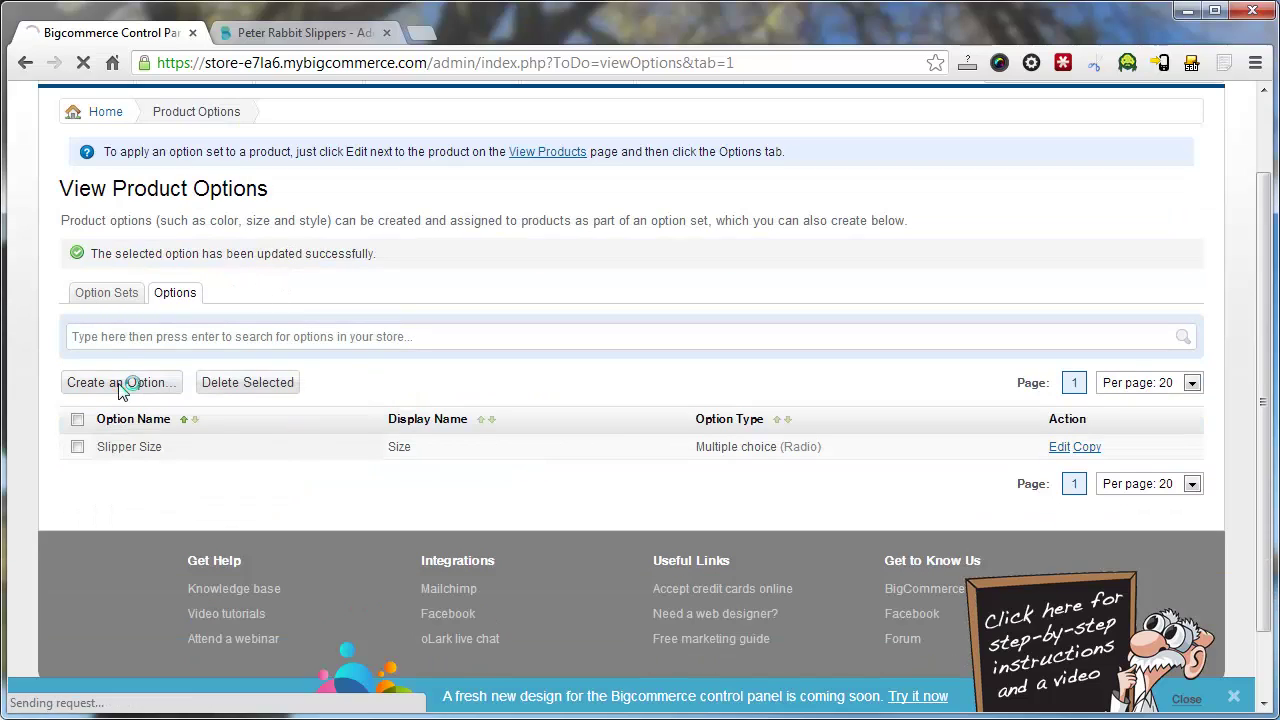
{"action": "left_click", "coordinate": [340, 346]}
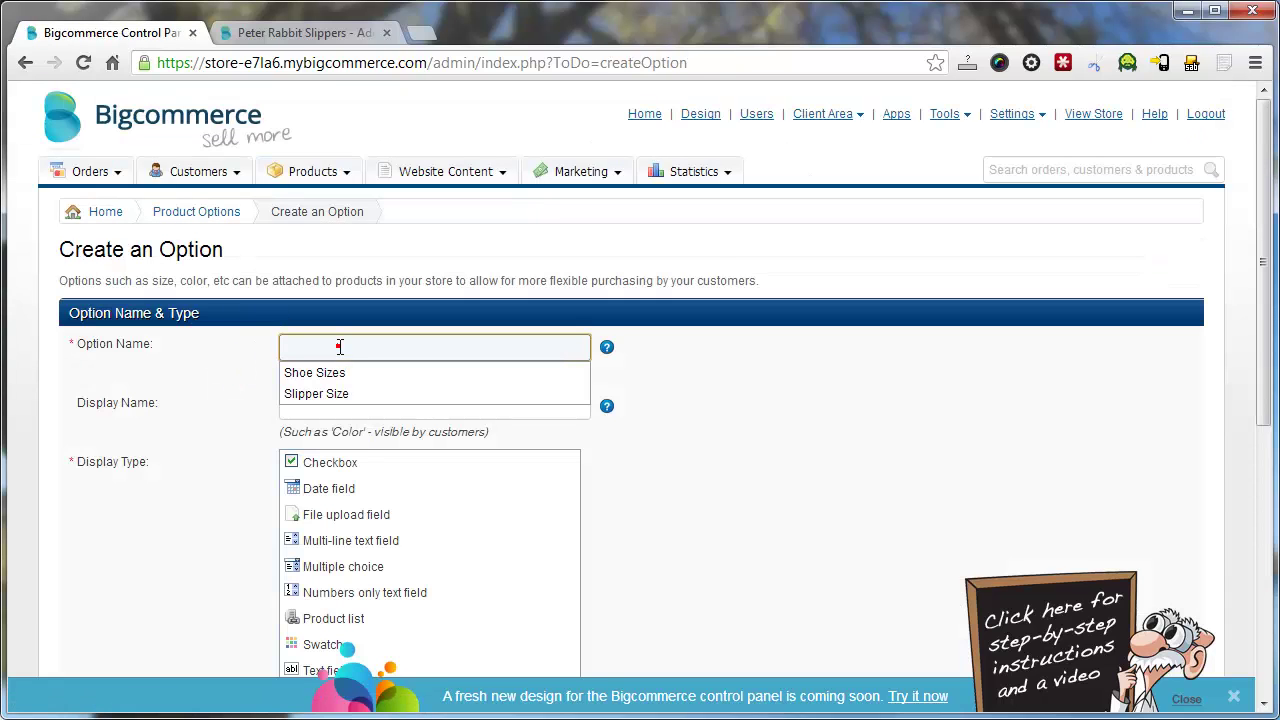
{"action": "type", "text": "Colour"}
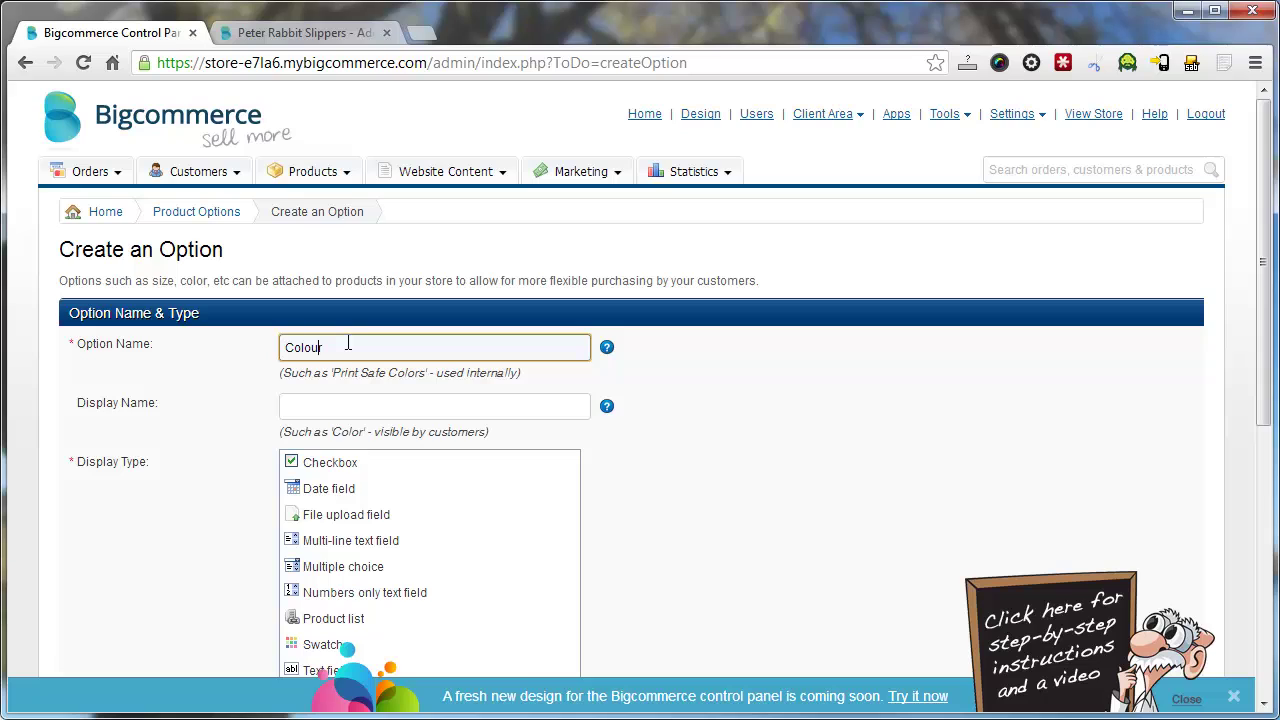
{"action": "type", "text": "Slipper"}
{"action": "left_click", "coordinate": [309, 402]}
{"action": "type", "text": "Colour"}
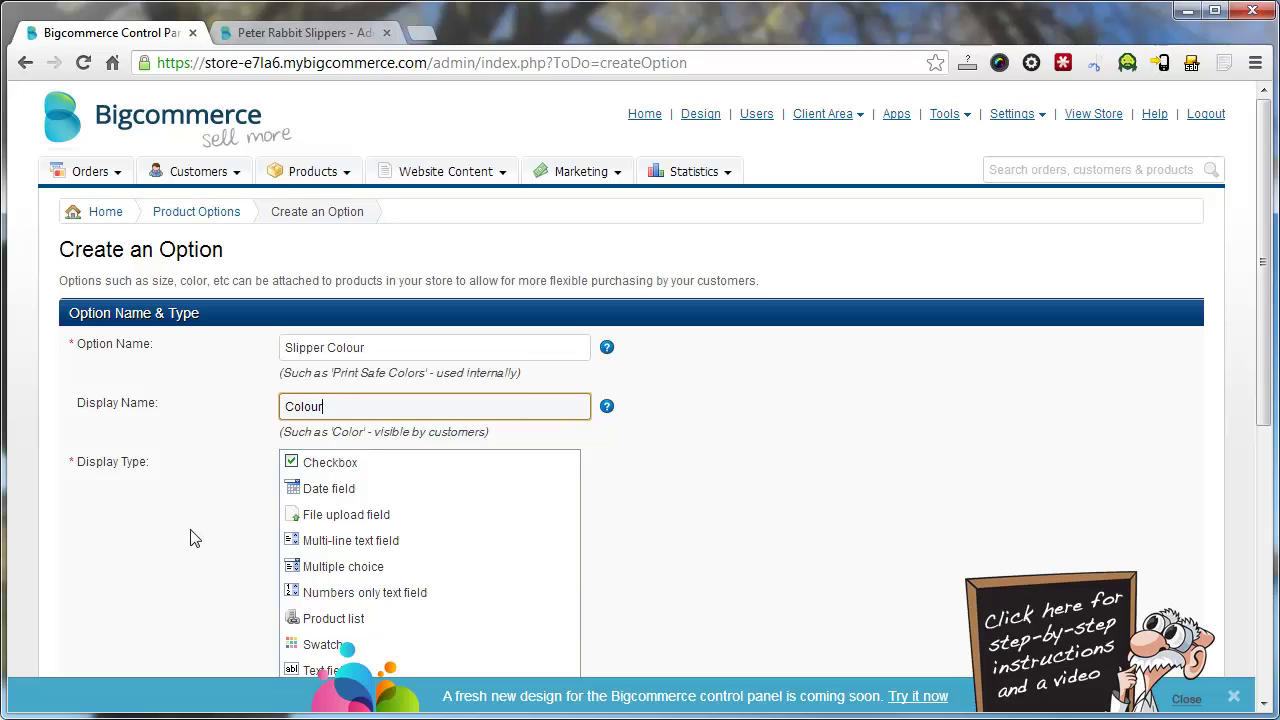
Set the new option's display type to Swatch, include it in the Slipper Option Set and continue to the swatch configuration.
{"action": "scroll", "coordinate": [195, 540], "scroll_direction": "down", "scroll_amount": 1}
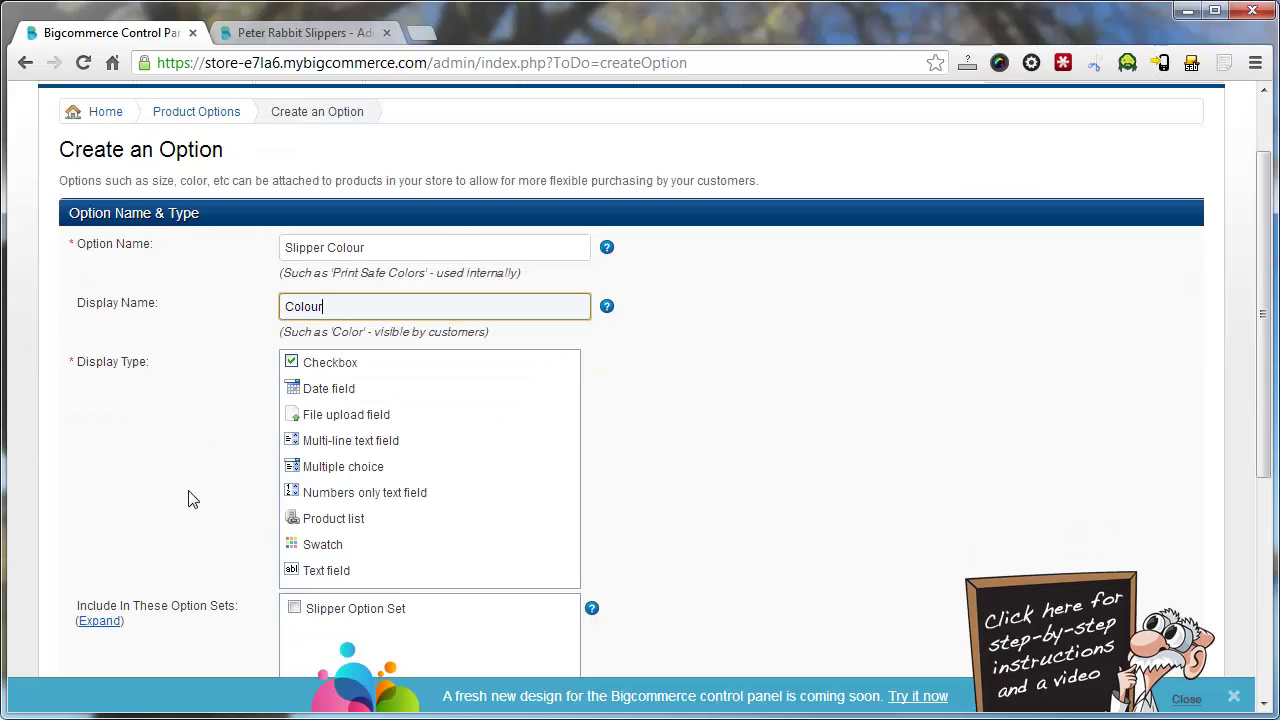
{"action": "left_click", "coordinate": [332, 545]}
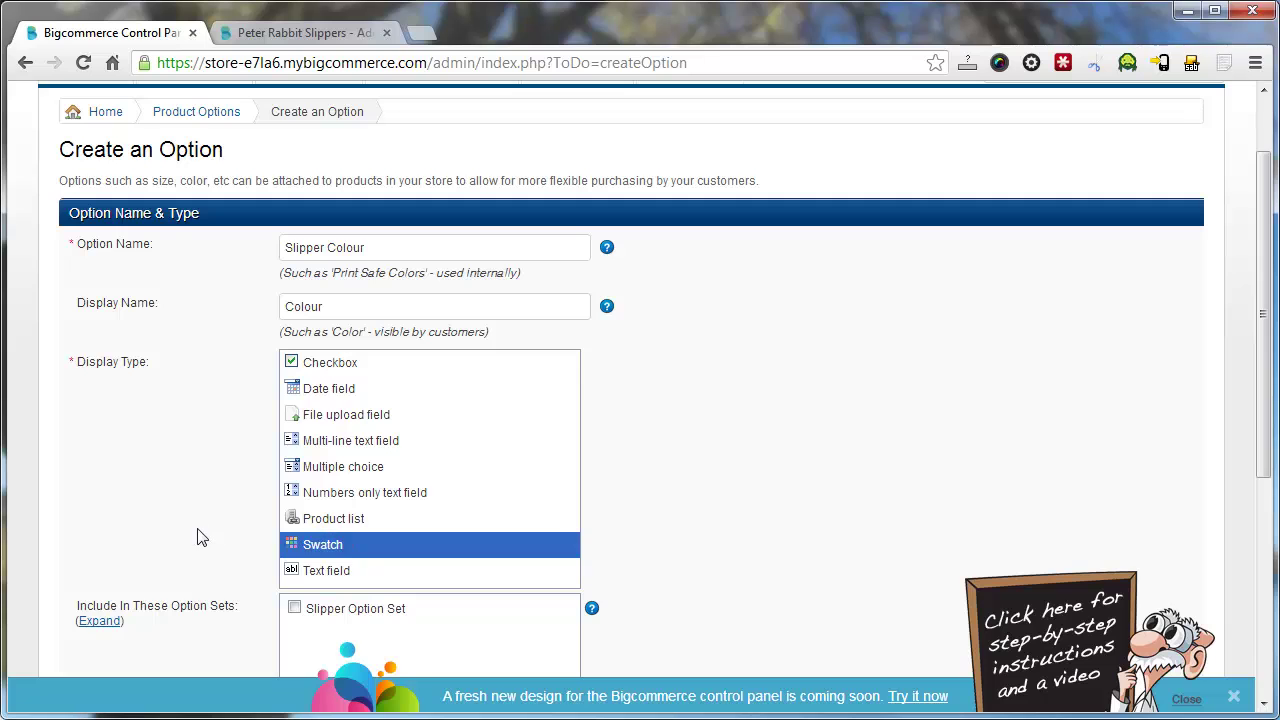
{"action": "scroll", "coordinate": [198, 537], "scroll_direction": "down", "scroll_amount": 1}
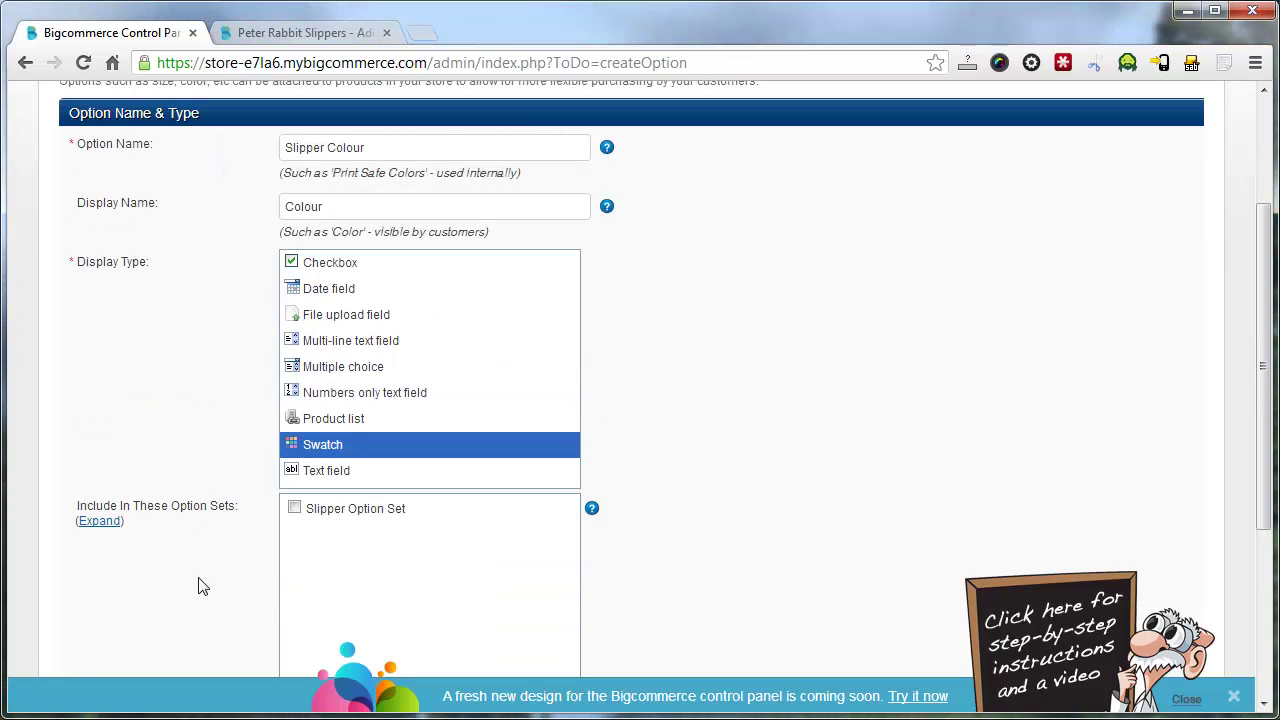
{"action": "scroll", "coordinate": [203, 586], "scroll_direction": "down", "scroll_amount": 1}
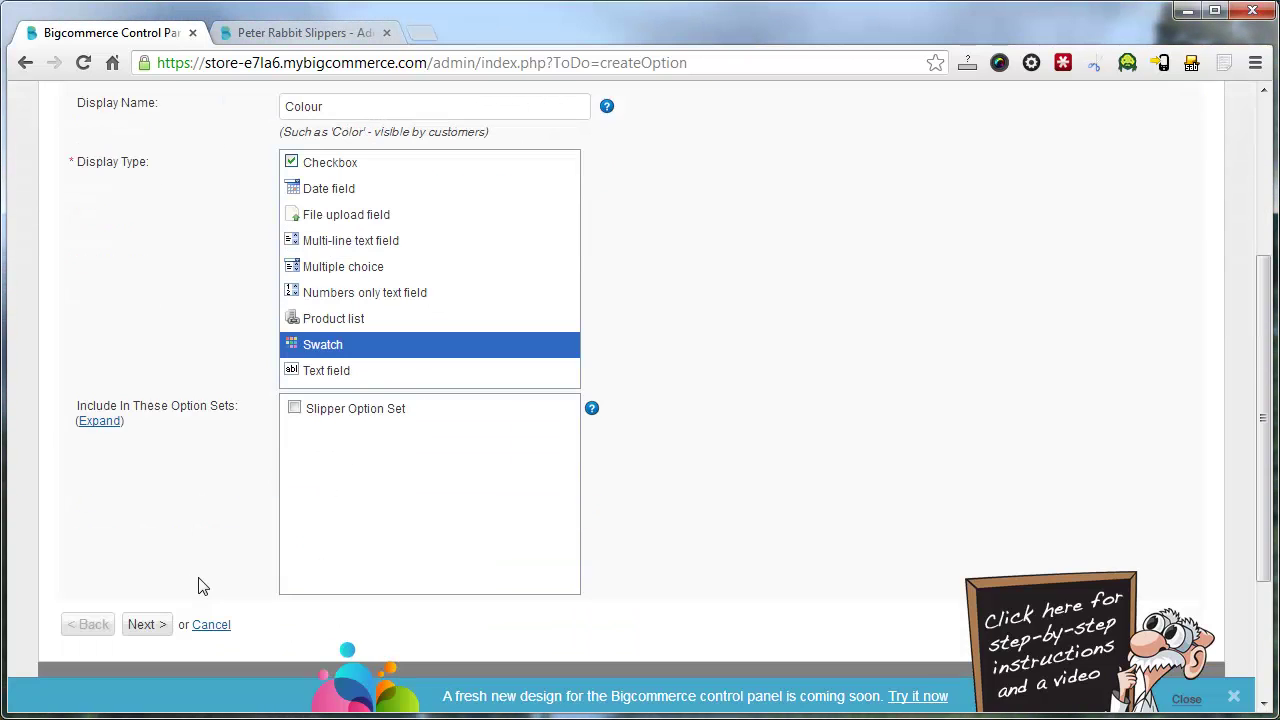
{"action": "left_click", "coordinate": [295, 409]}
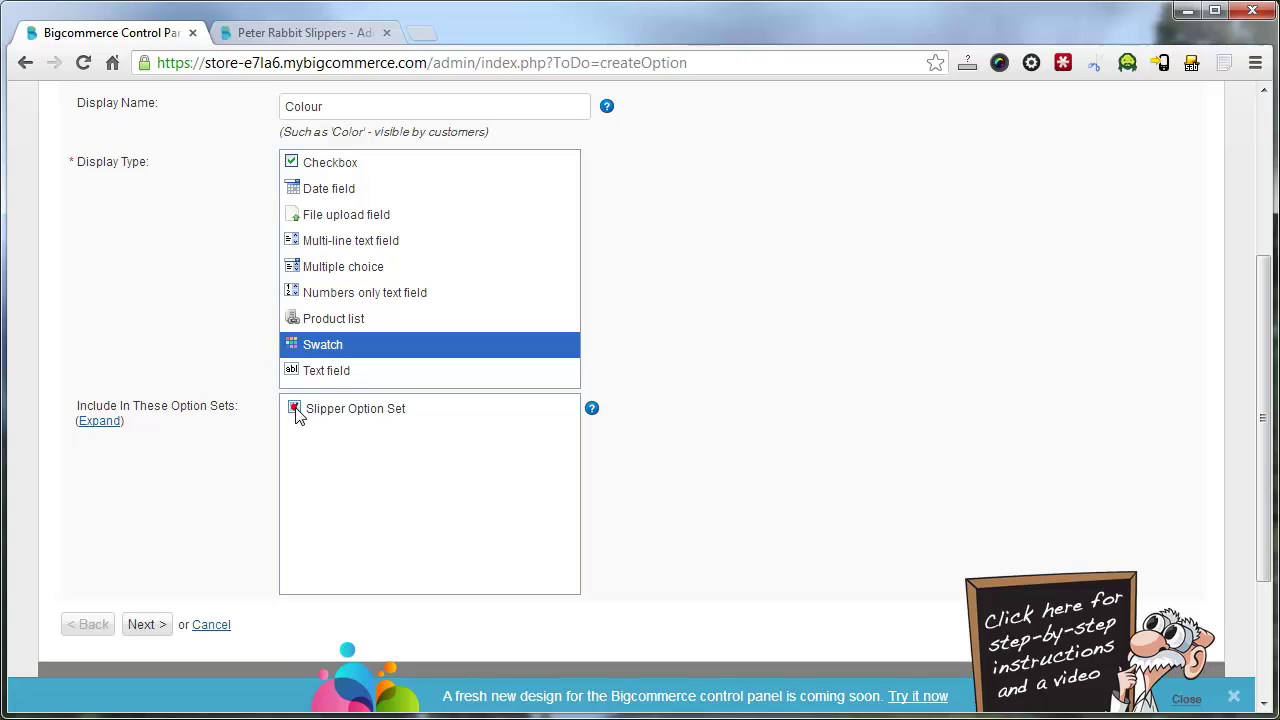
{"action": "left_click", "coordinate": [148, 624]}
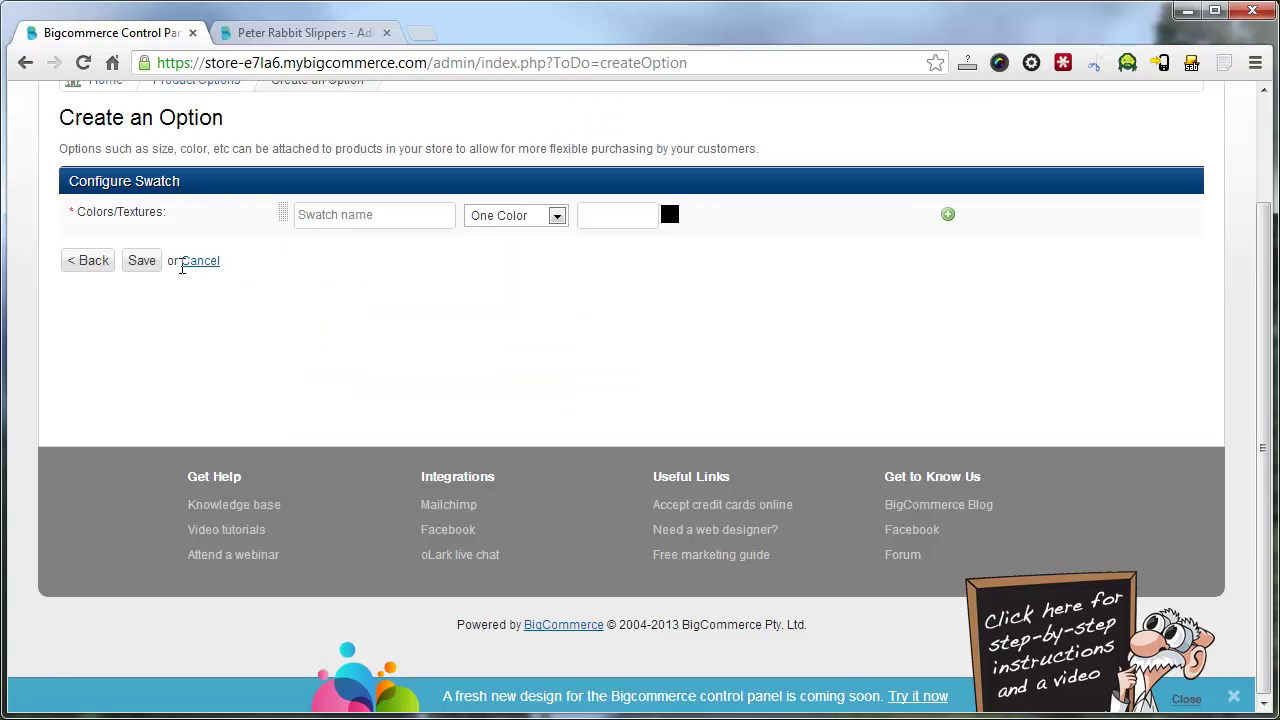
Define the first swatch as "Blue" with the single color 1e5fd1.
{"action": "left_click", "coordinate": [397, 214]}
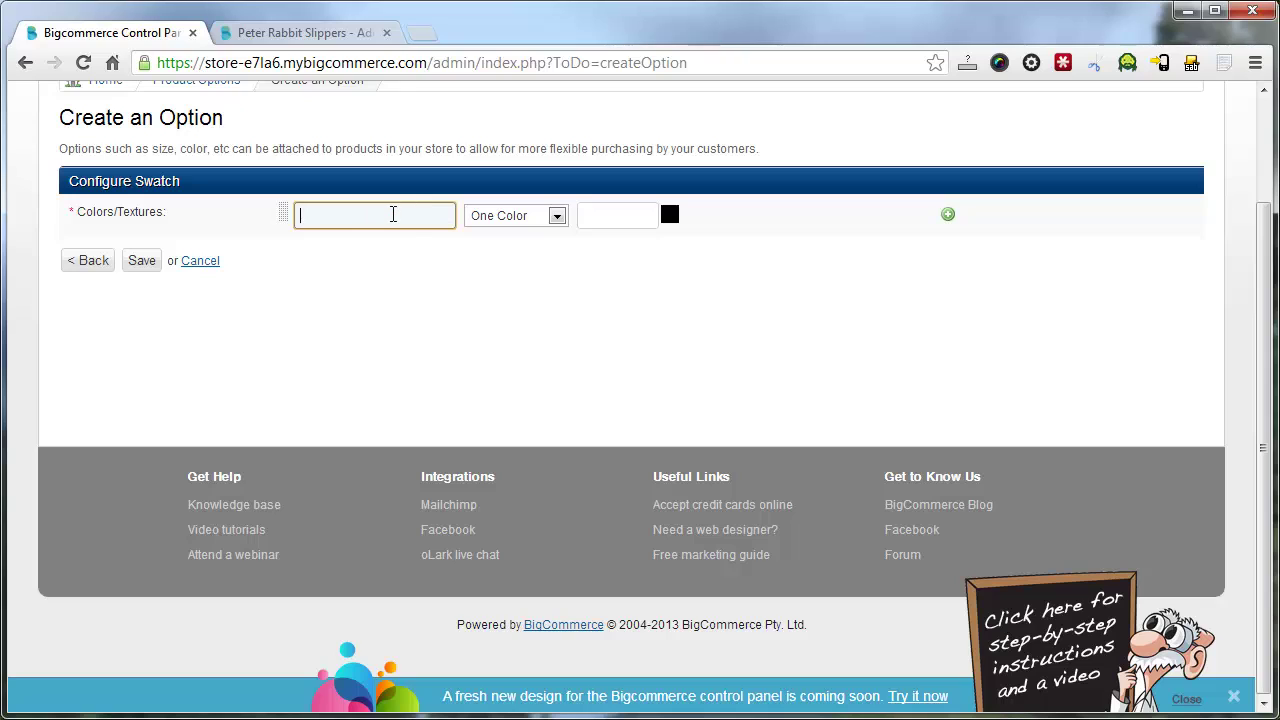
{"action": "left_click", "coordinate": [557, 217]}
{"action": "left_click", "coordinate": [557, 217]}
{"action": "left_click", "coordinate": [670, 214]}
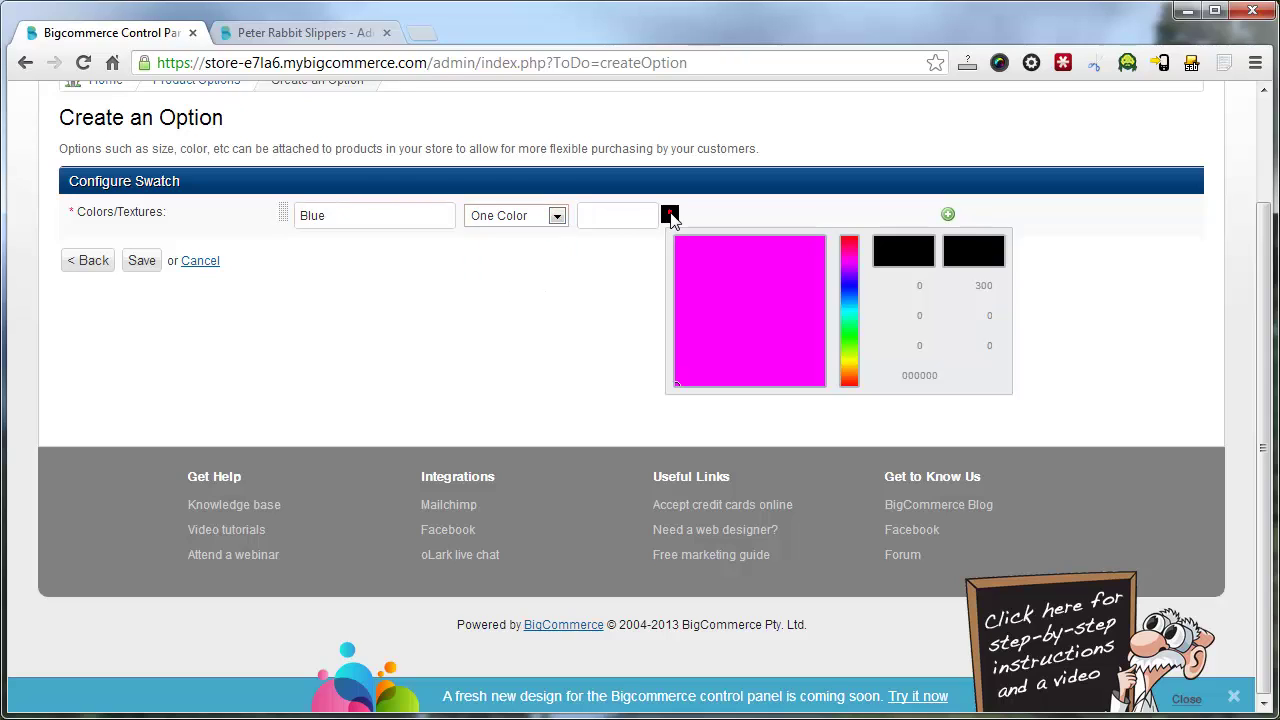
{"action": "mouse_move", "coordinate": [861, 261]}
{"action": "left_mouse_down"}
{"action": "mouse_move", "coordinate": [861, 281]}
{"action": "mouse_move", "coordinate": [766, 289]}
{"action": "mouse_move", "coordinate": [724, 313]}
{"action": "mouse_move", "coordinate": [777, 323]}
{"action": "left_mouse_up"}
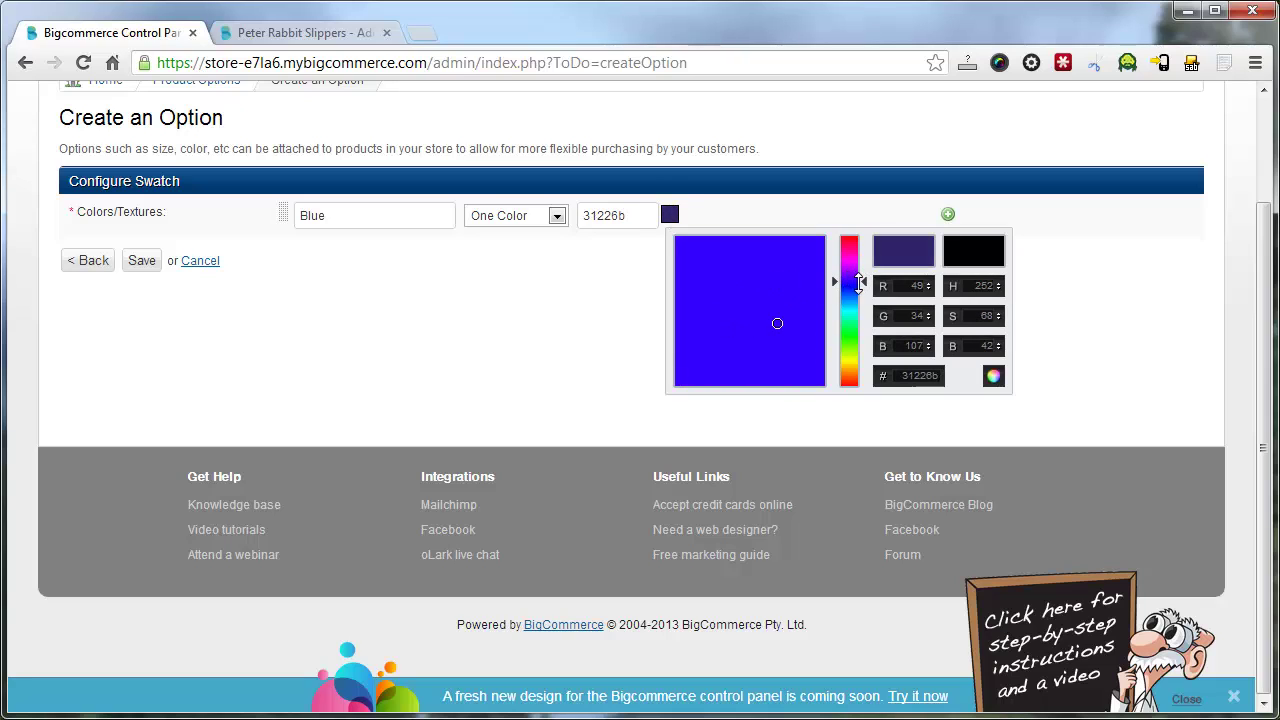
{"action": "left_click_drag", "start_coordinate": [858, 283], "coordinate": [859, 295]}
{"action": "mouse_move", "coordinate": [778, 322]}
{"action": "left_mouse_down"}
{"action": "mouse_move", "coordinate": [777, 293]}
{"action": "mouse_move", "coordinate": [804, 264]}
{"action": "left_mouse_up"}
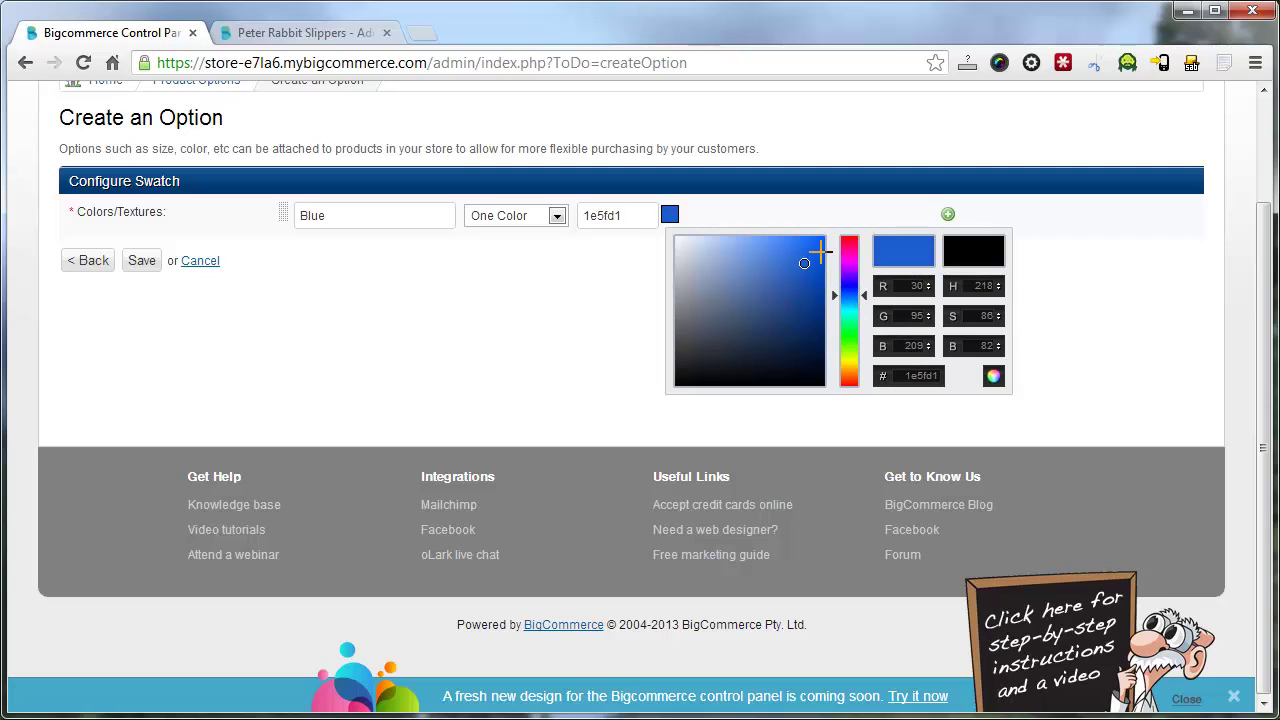
Add a second swatch named "Pink" with the single color e600e6.
{"action": "left_click", "coordinate": [948, 214]}
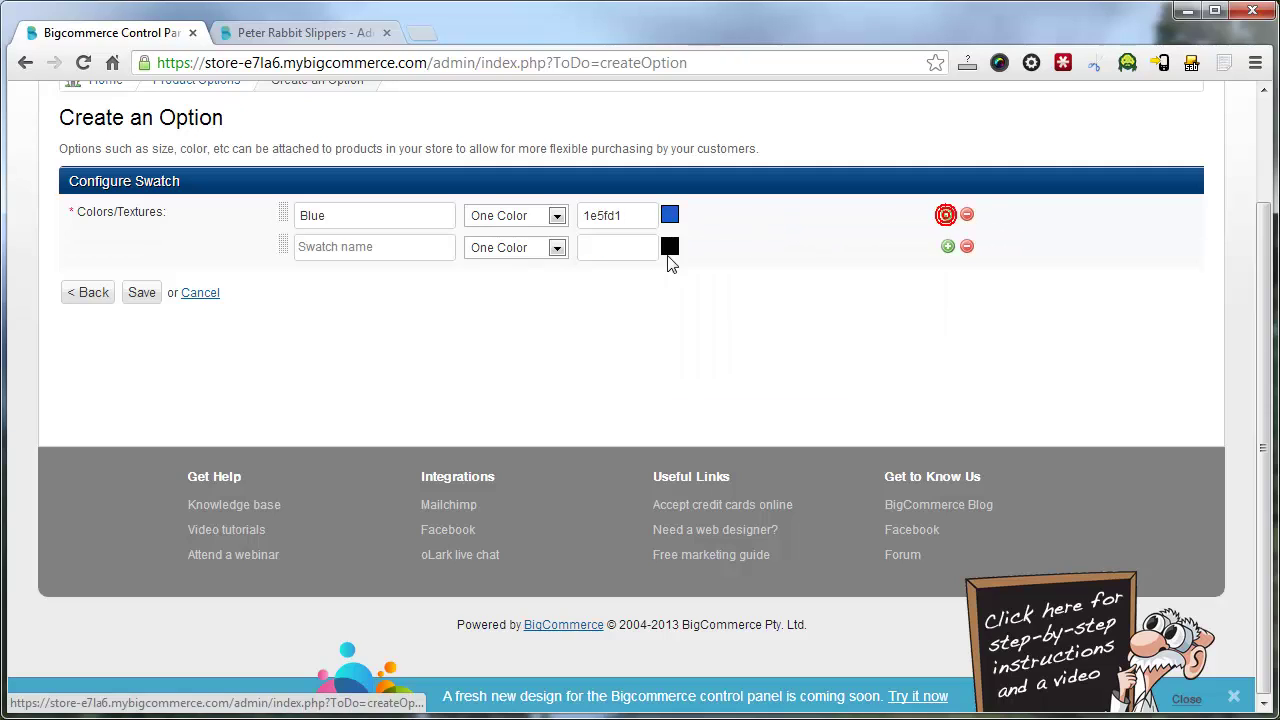
{"action": "left_click", "coordinate": [380, 247]}
{"action": "type", "text": "Pink"}
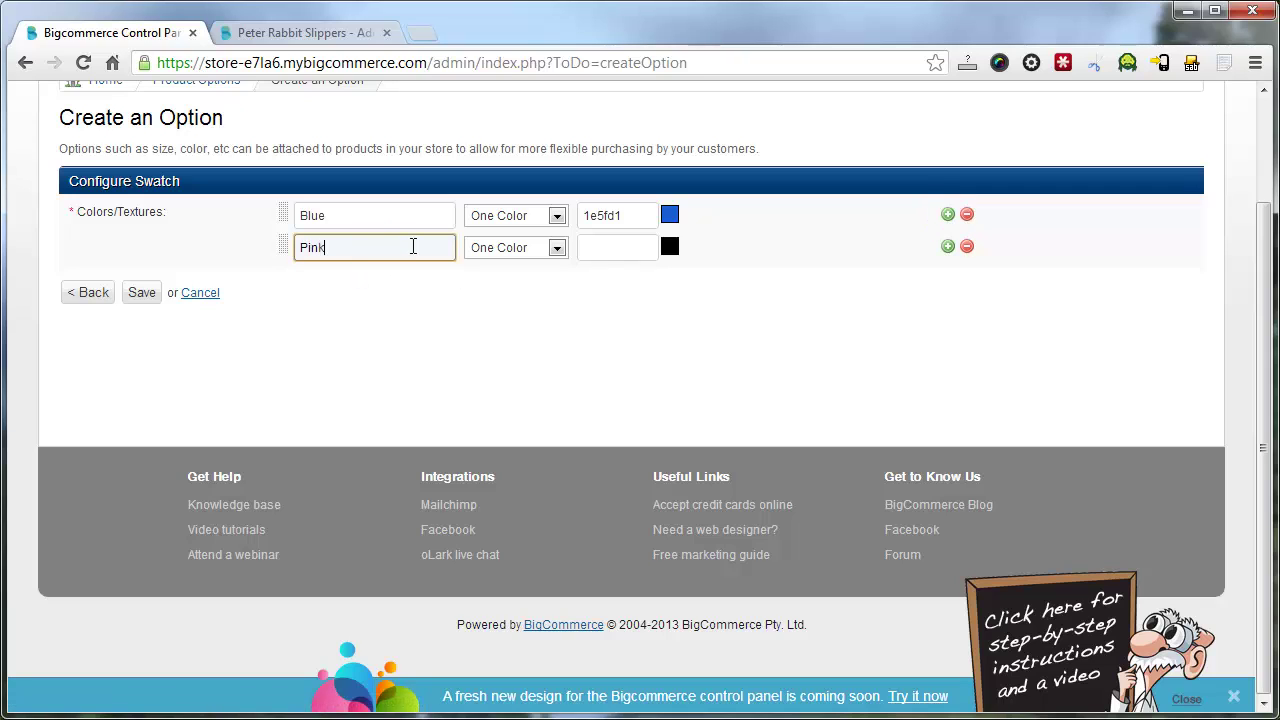
{"action": "left_click", "coordinate": [595, 248]}
{"action": "left_click", "coordinate": [671, 250]}
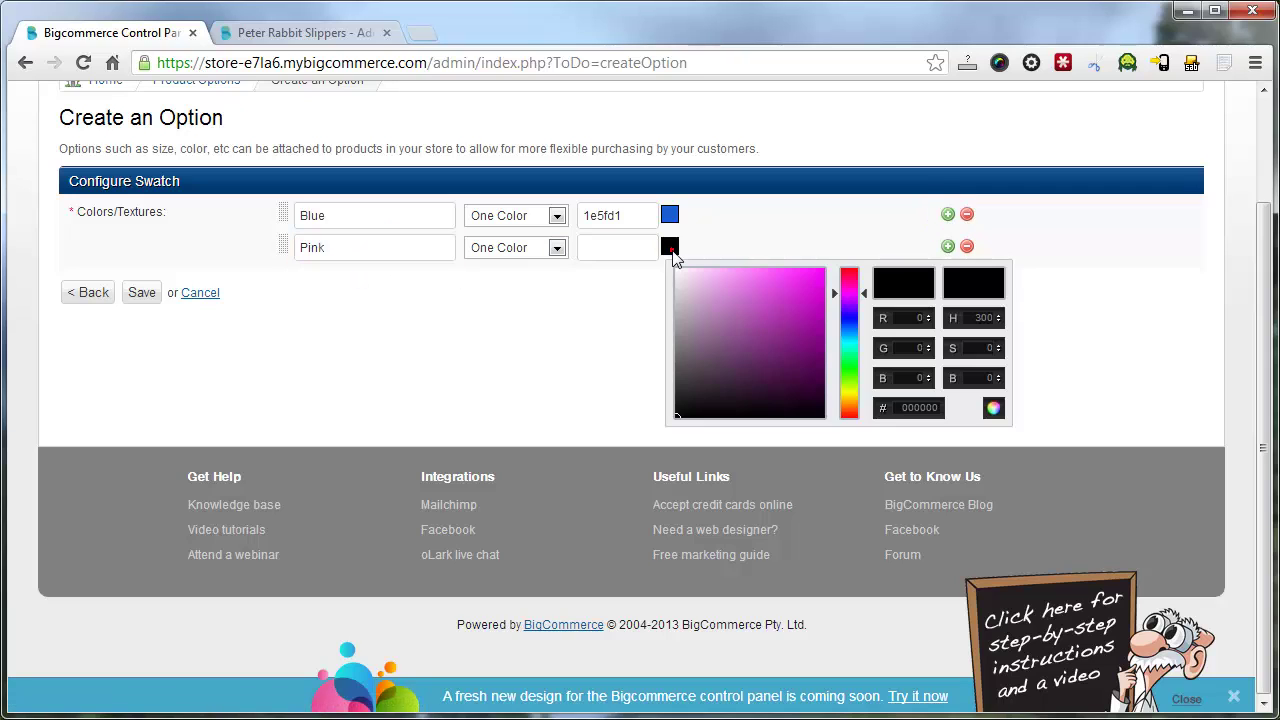
{"action": "left_click", "coordinate": [823, 285]}
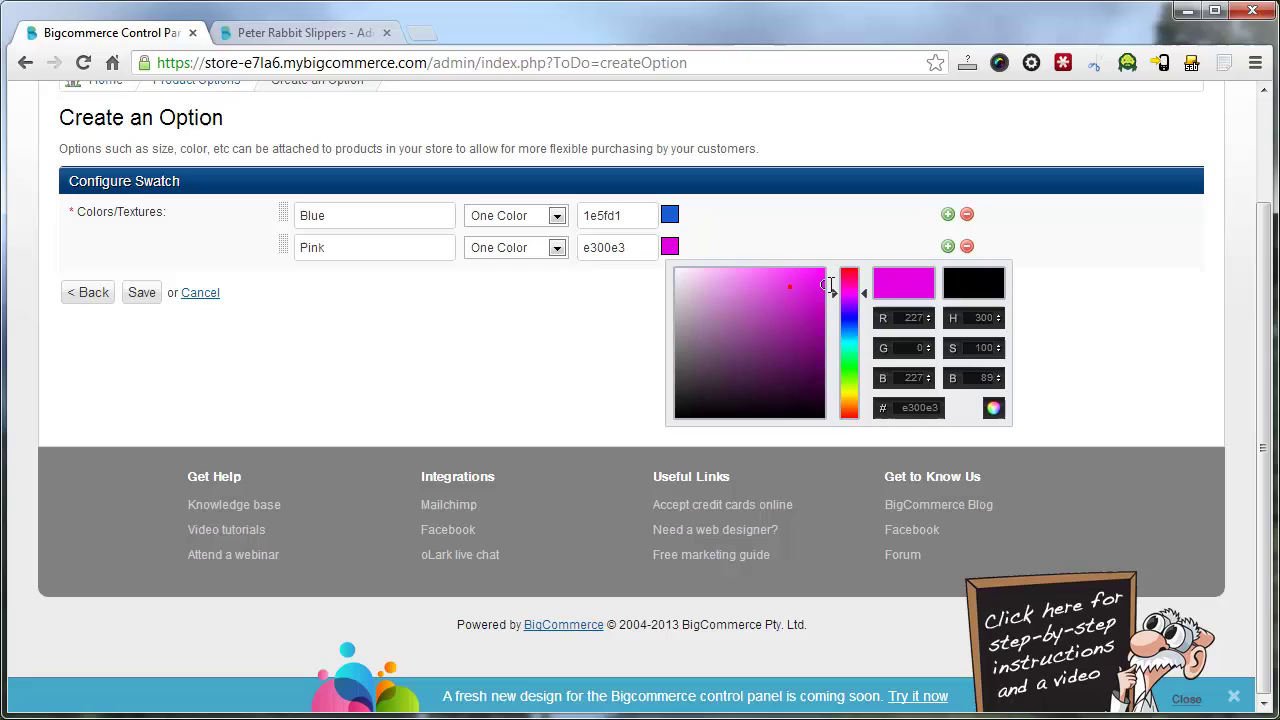
Add a third swatch named "Red" with the single color ff1212 and save the Slipper Colour option.
{"action": "left_click", "coordinate": [947, 246]}
{"action": "left_click", "coordinate": [370, 285]}
{"action": "left_click", "coordinate": [591, 272]}
{"action": "left_click", "coordinate": [669, 281]}
{"action": "left_click_drag", "start_coordinate": [868, 326], "coordinate": [866, 450]}
{"action": "left_click_drag", "start_coordinate": [800, 330], "coordinate": [815, 300]}
{"action": "left_click", "coordinate": [814, 268]}
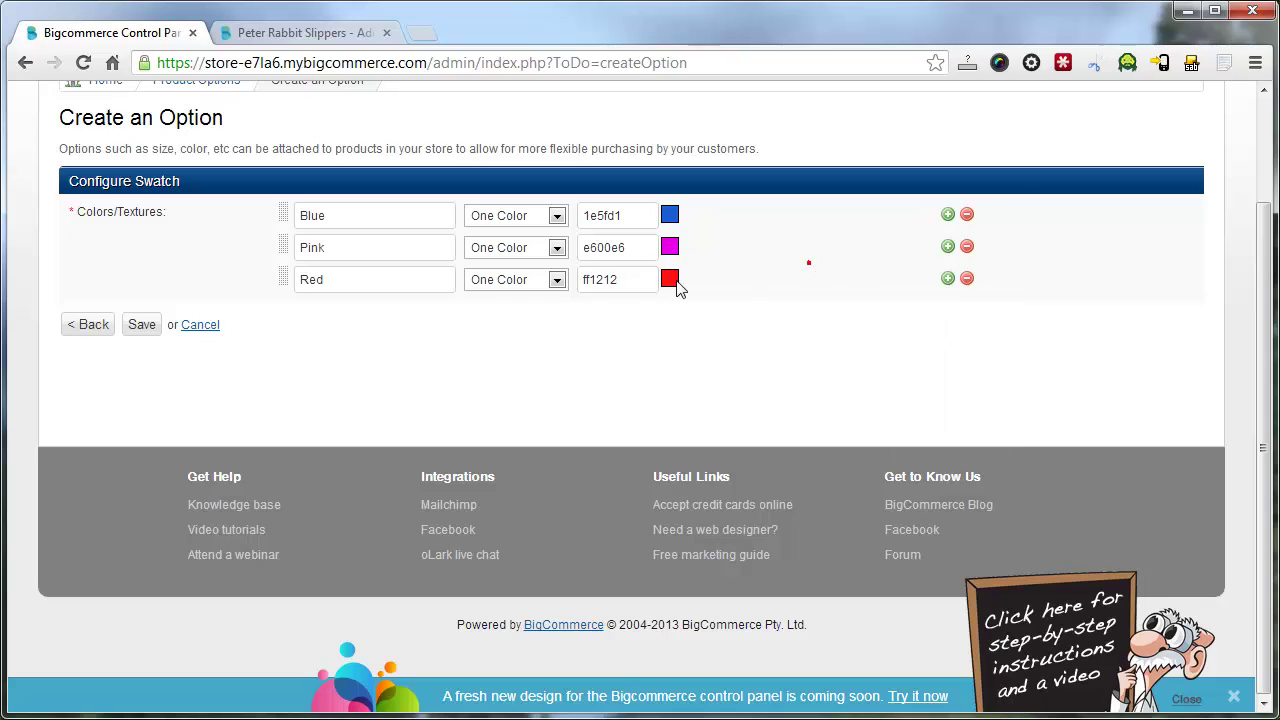
{"action": "left_click", "coordinate": [150, 325]}
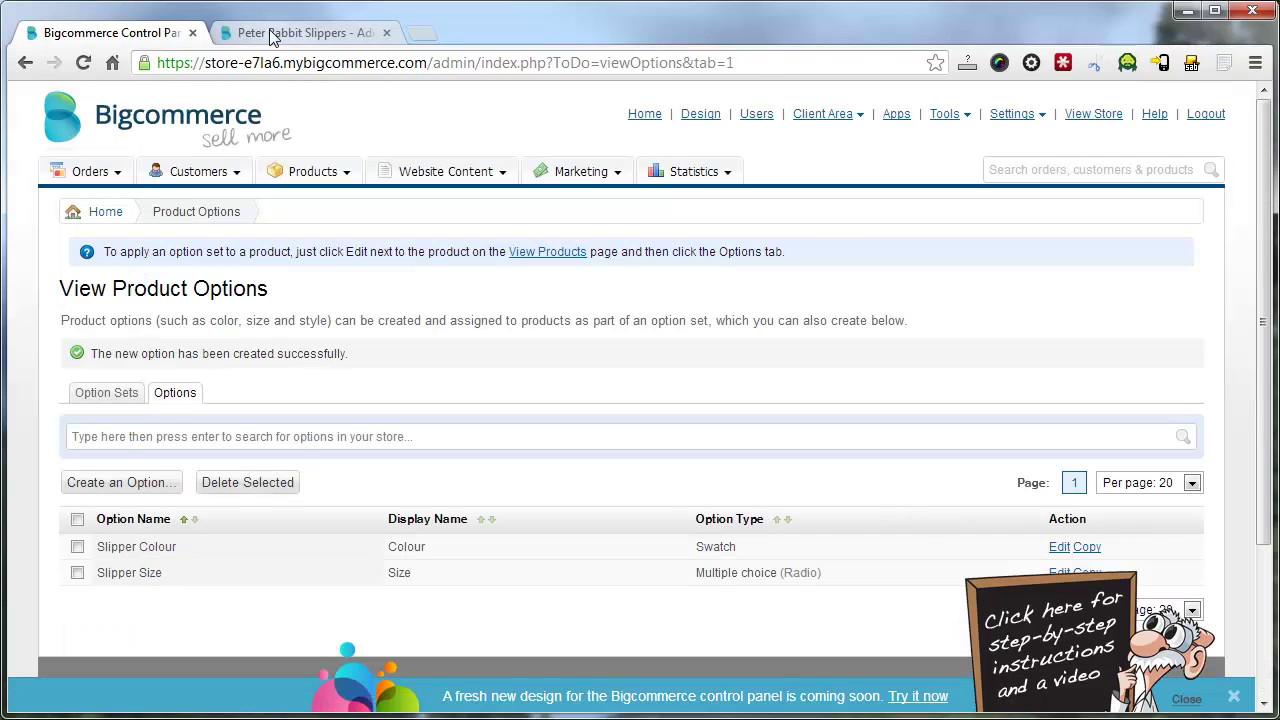
Reload the Peter Rabbit Slippers store page and examine the colour swatches offered below the sizes.
{"action": "left_click", "coordinate": [270, 35]}
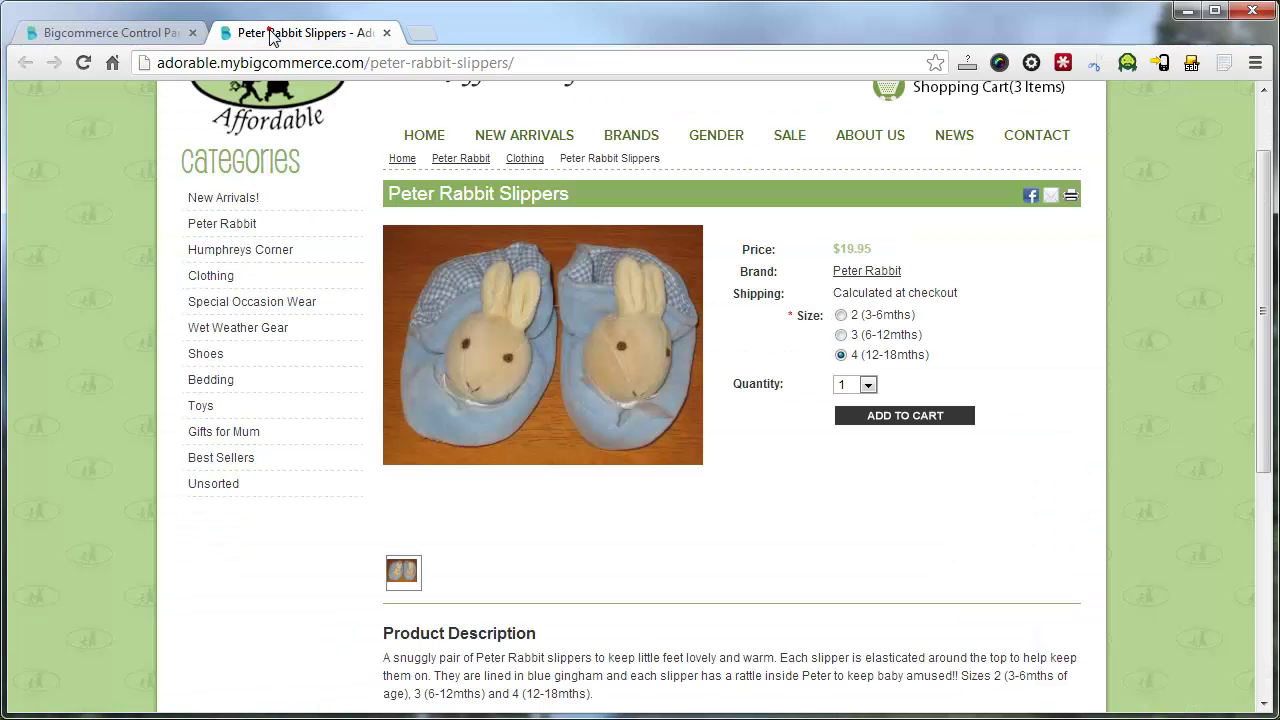
{"action": "left_click", "coordinate": [83, 66]}
{"action": "mouse_move", "coordinate": [228, 368]}
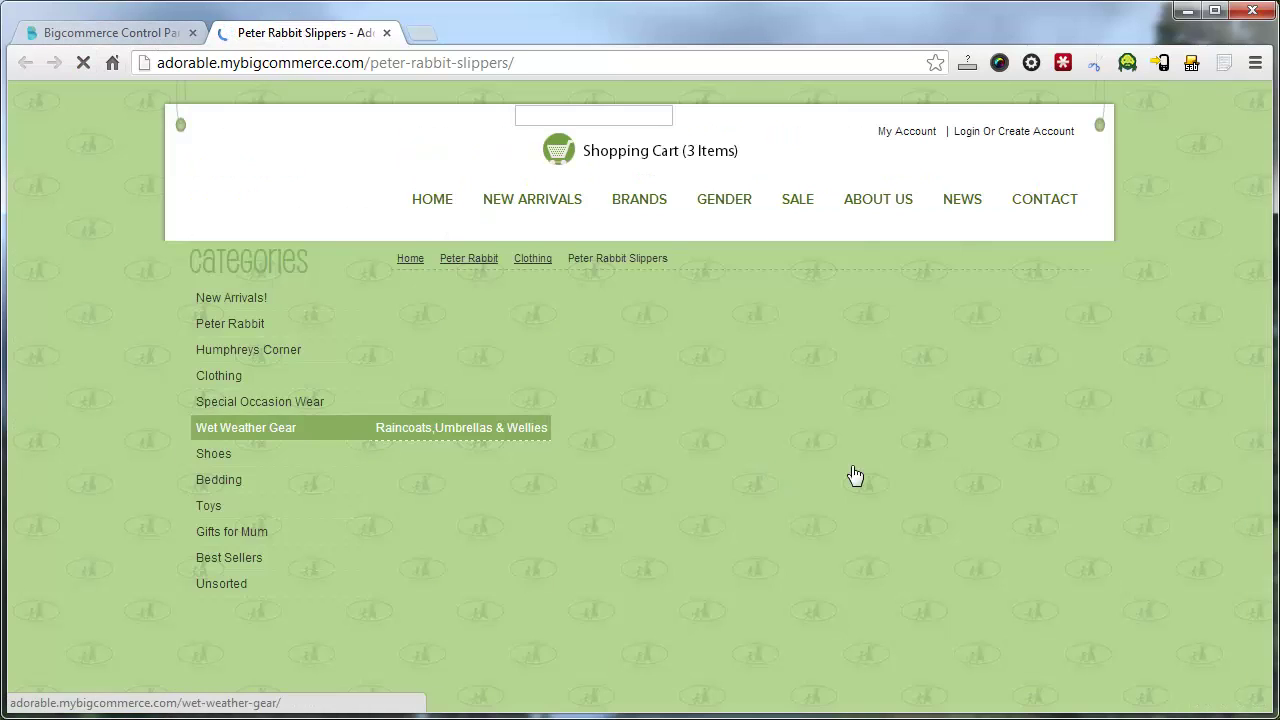
{"action": "scroll", "coordinate": [1040, 440], "scroll_direction": "down", "scroll_amount": 1}
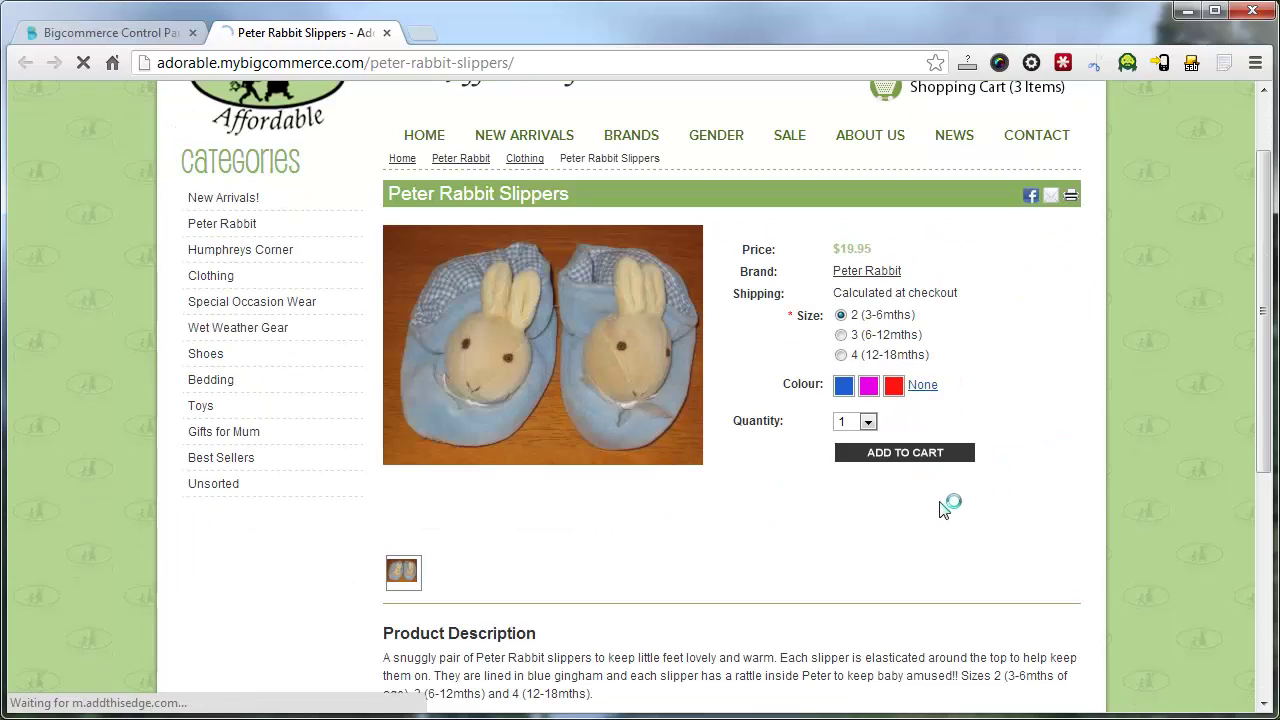
{"action": "left_click", "coordinate": [845, 386]}
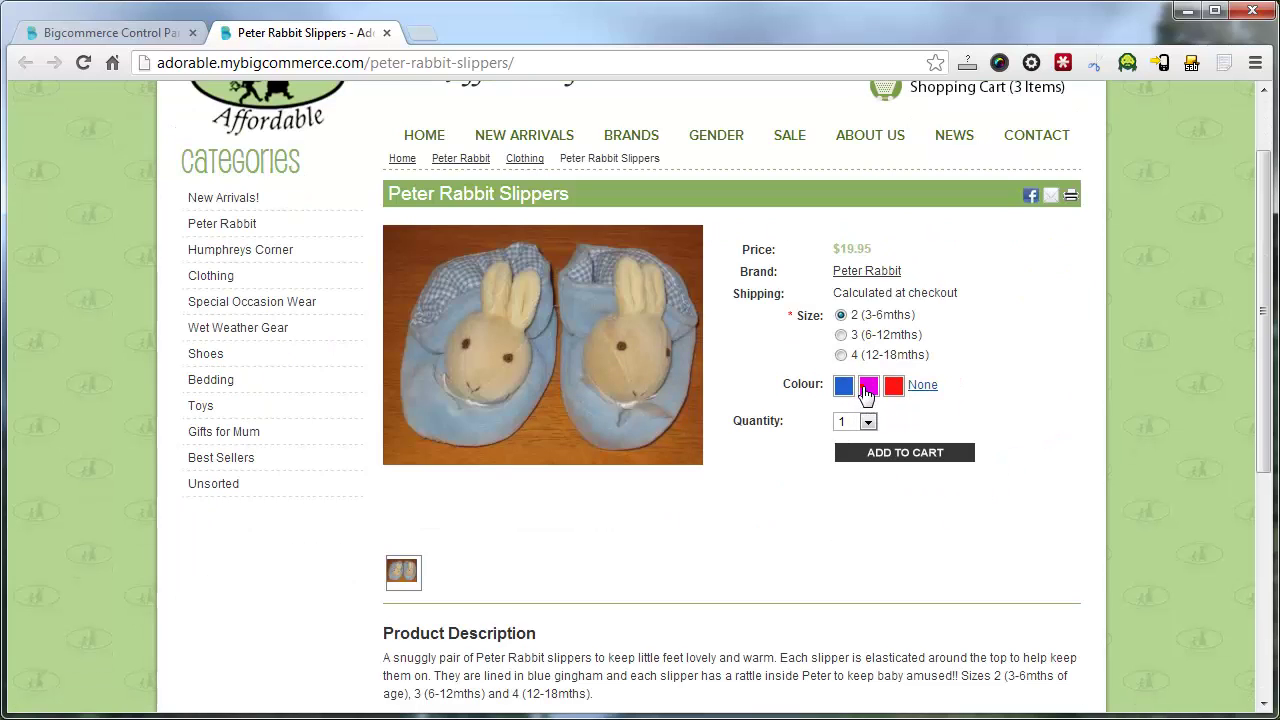
{"action": "left_click", "coordinate": [84, 36]}
{"action": "left_click", "coordinate": [328, 33]}
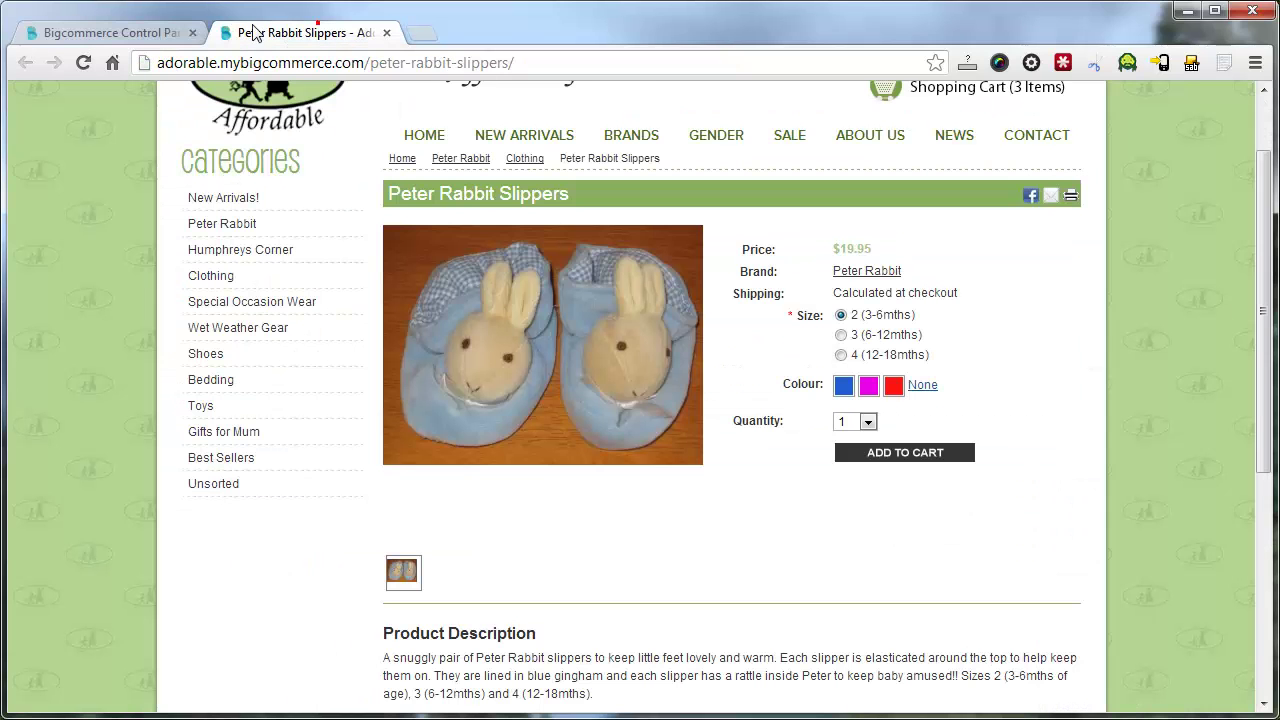
Return to the control panel and examine the Slipper Colour option's settings and swatch configuration without changing them.
{"action": "left_click", "coordinate": [172, 34]}
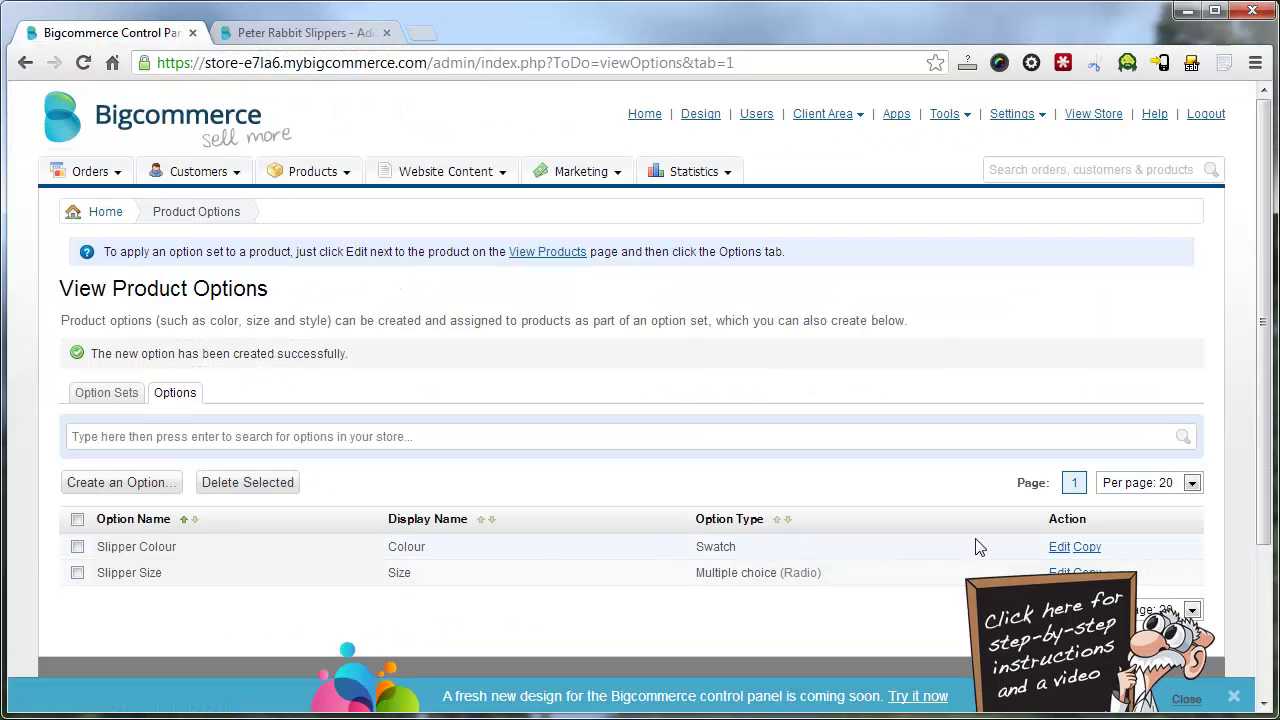
{"action": "left_click", "coordinate": [1057, 548]}
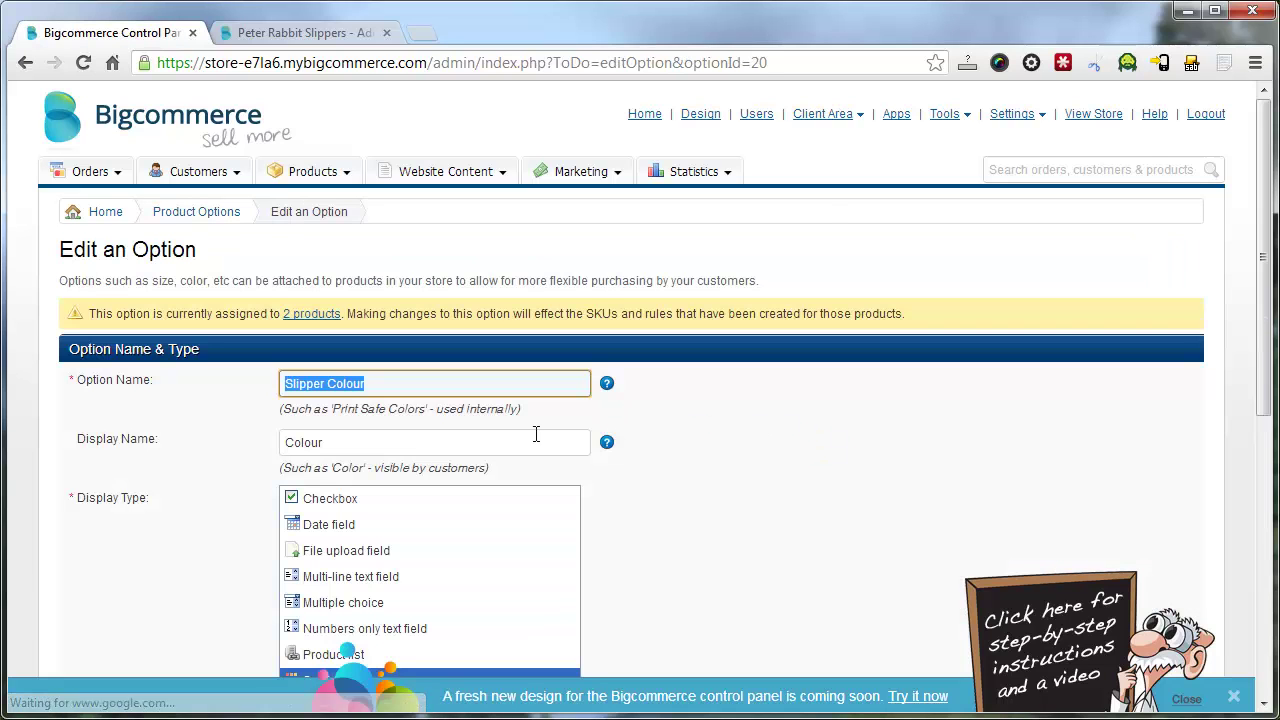
{"action": "scroll", "coordinate": [171, 509], "scroll_direction": "down", "scroll_amount": 3}
{"action": "scroll", "coordinate": [194, 514], "scroll_direction": "up", "scroll_amount": 3}
{"action": "scroll", "coordinate": [194, 523], "scroll_direction": "down", "scroll_amount": 4}
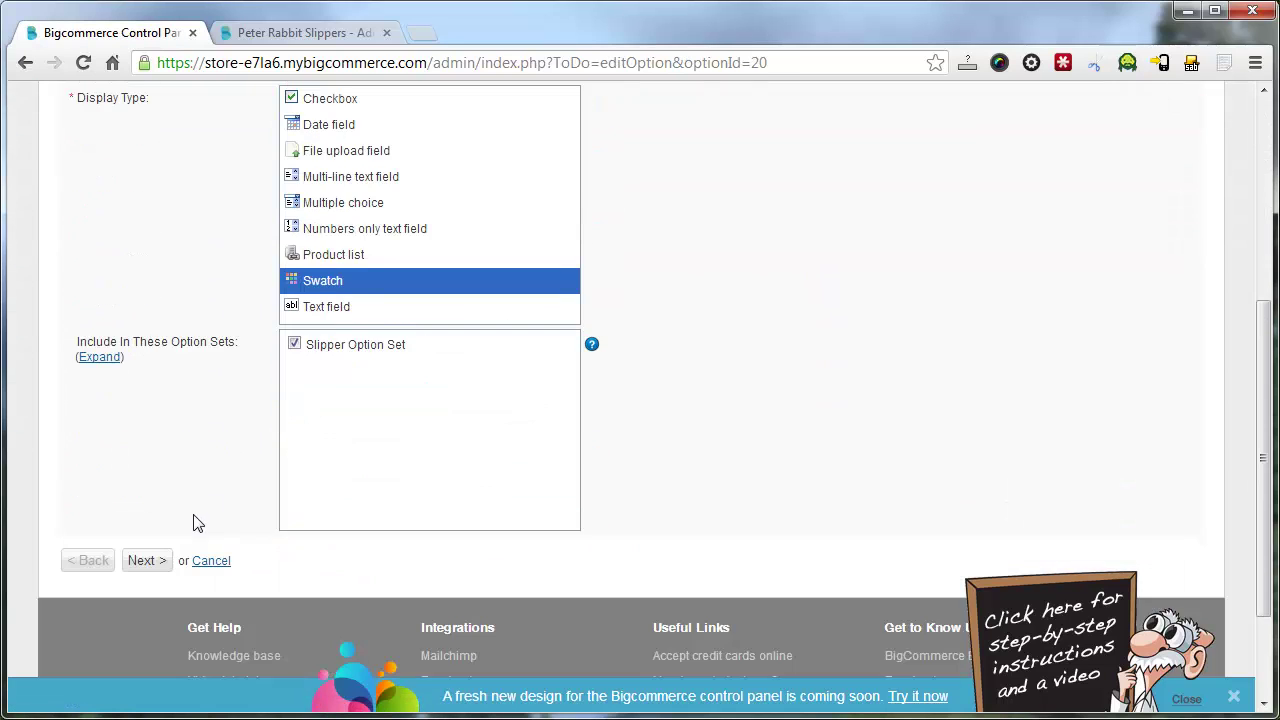
{"action": "left_click", "coordinate": [163, 561]}
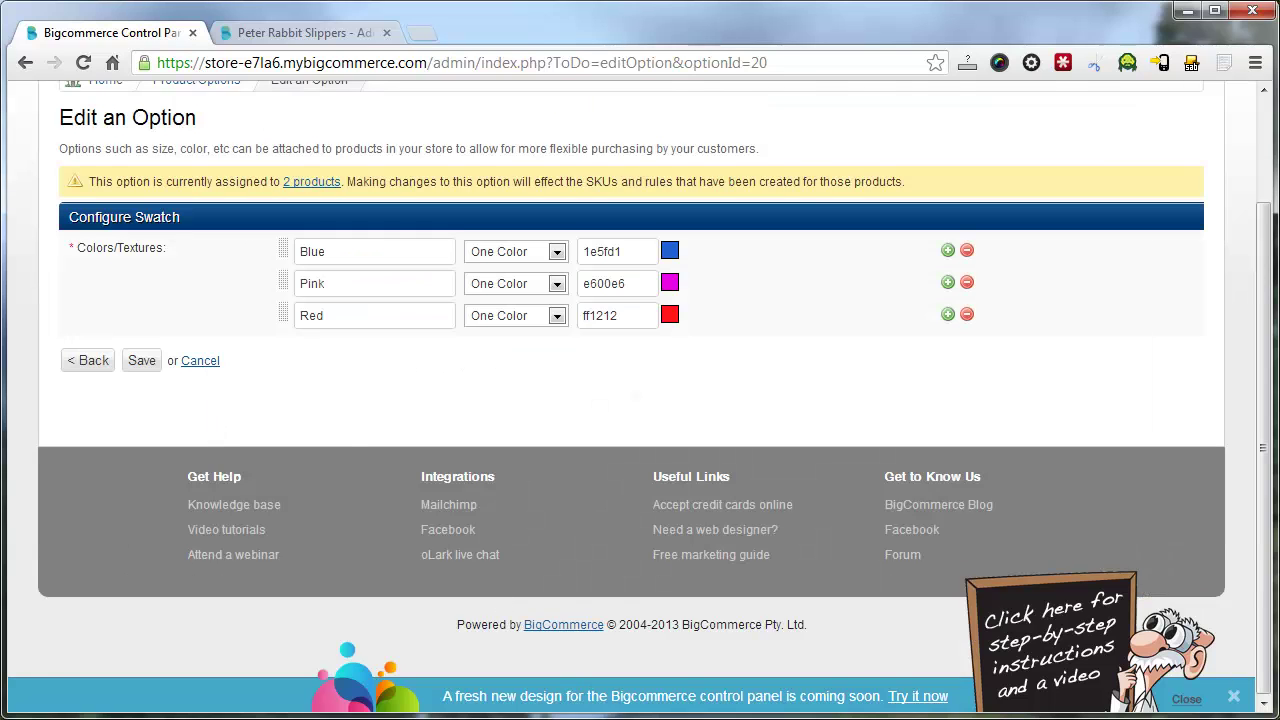
{"action": "scroll", "coordinate": [640, 400], "scroll_direction": "up", "scroll_amount": 1}
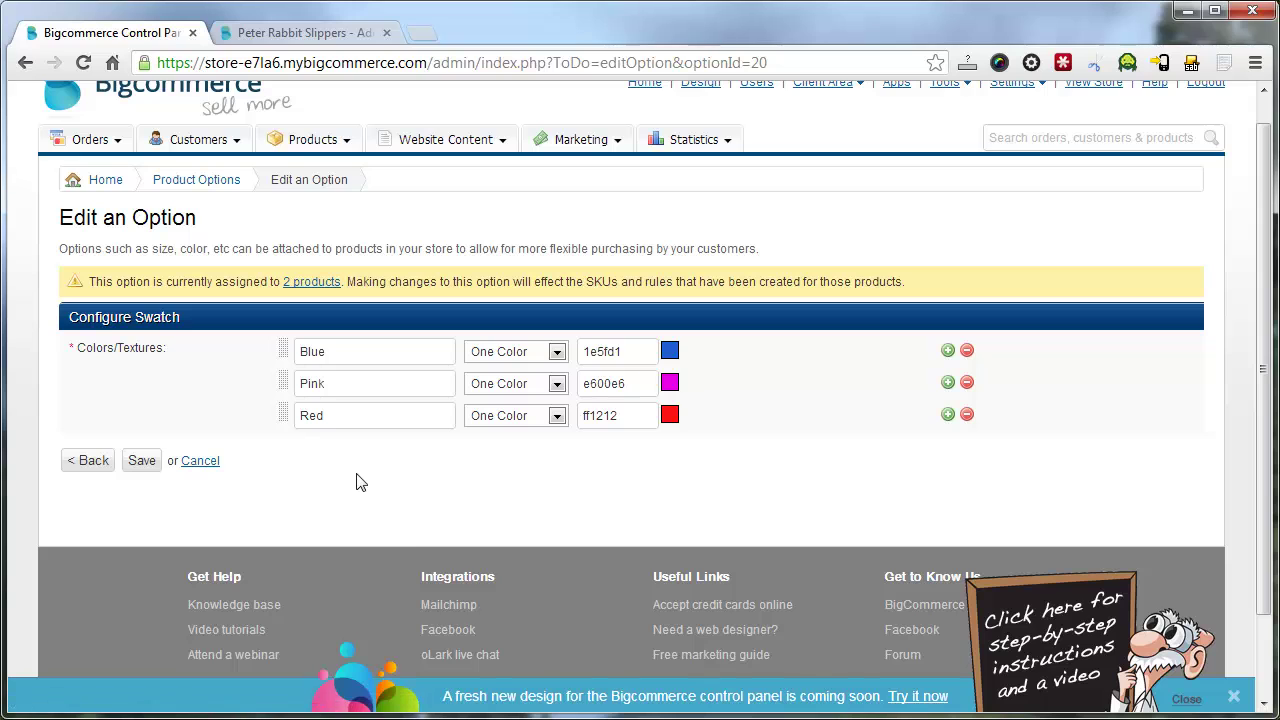
{"action": "left_click", "coordinate": [210, 188]}
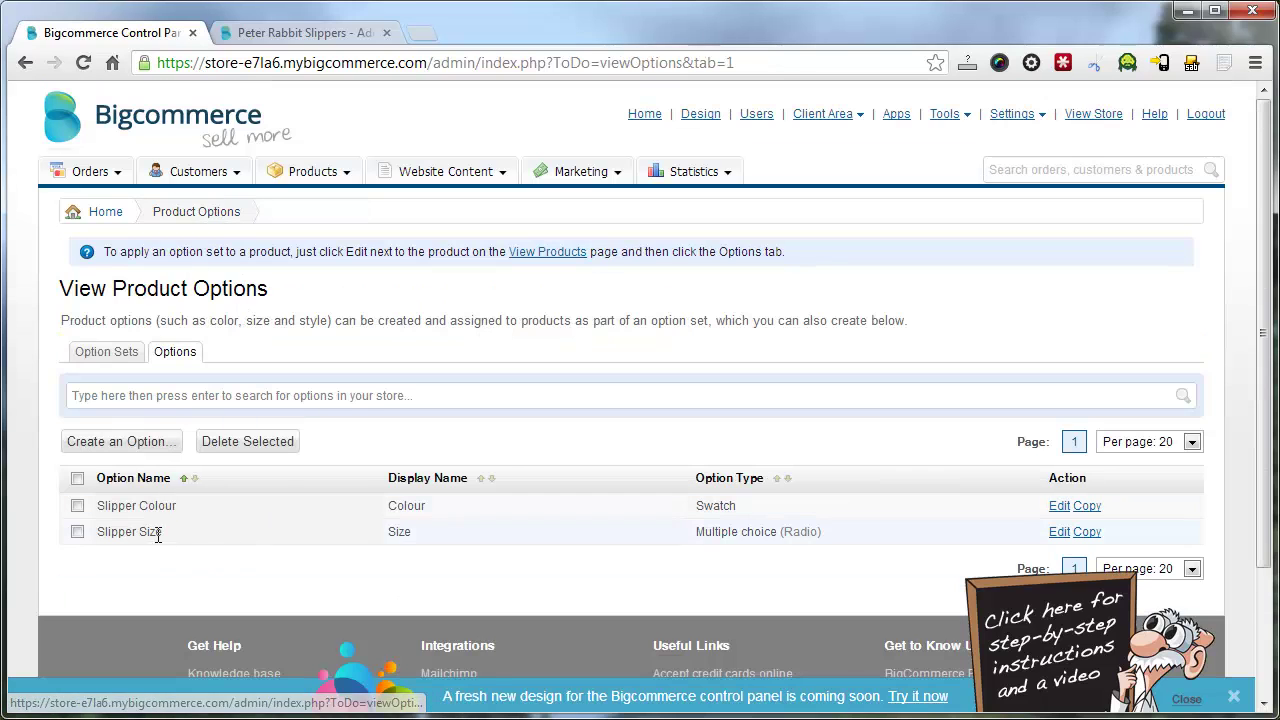
Edit the Slipper Option Set and make its Colour option required, with Blue, Pink and Red enabled.
{"action": "left_click", "coordinate": [108, 354]}
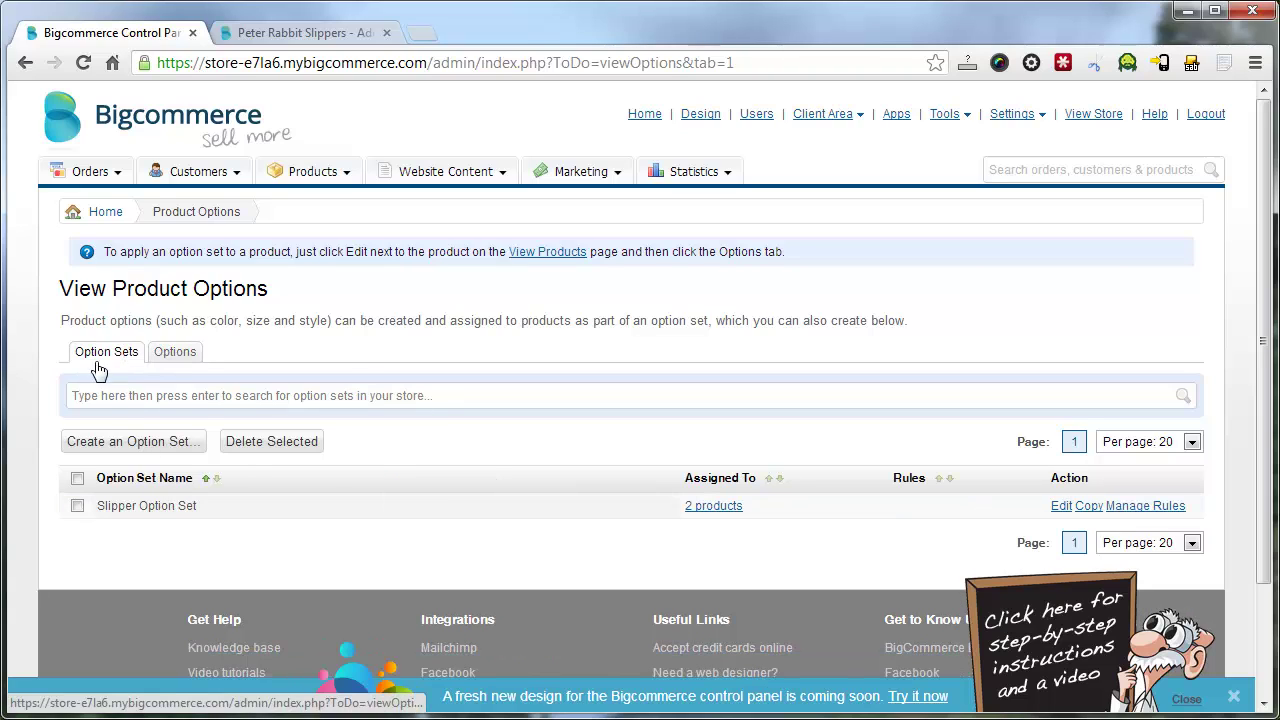
{"action": "left_click", "coordinate": [1060, 506]}
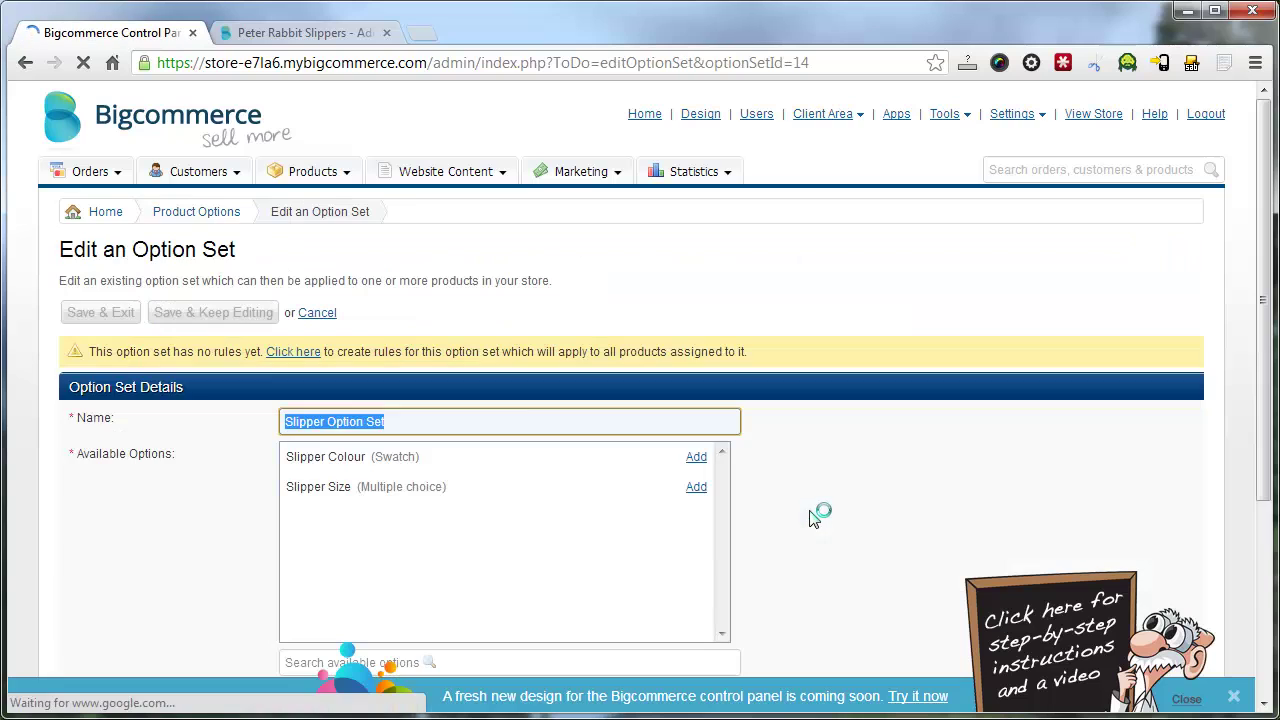
{"action": "scroll", "coordinate": [333, 512], "scroll_direction": "down", "scroll_amount": 5}
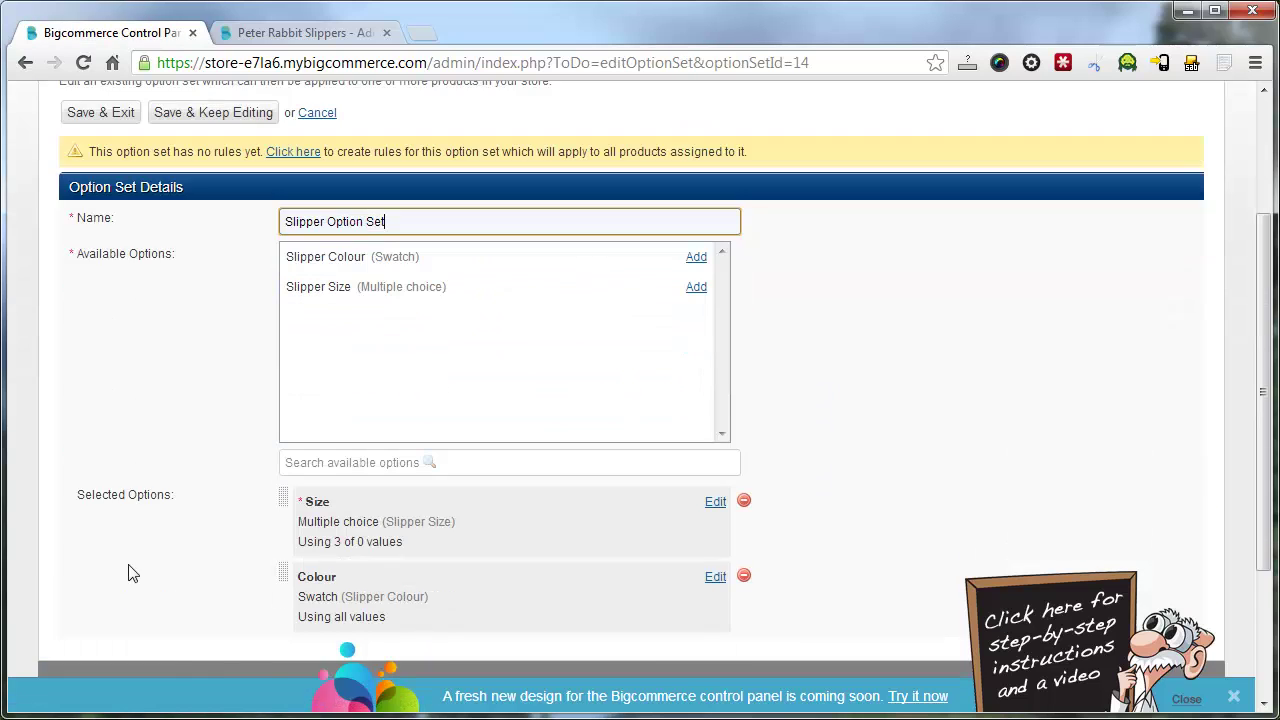
{"action": "left_click", "coordinate": [302, 299]}
{"action": "left_click", "coordinate": [712, 378]}
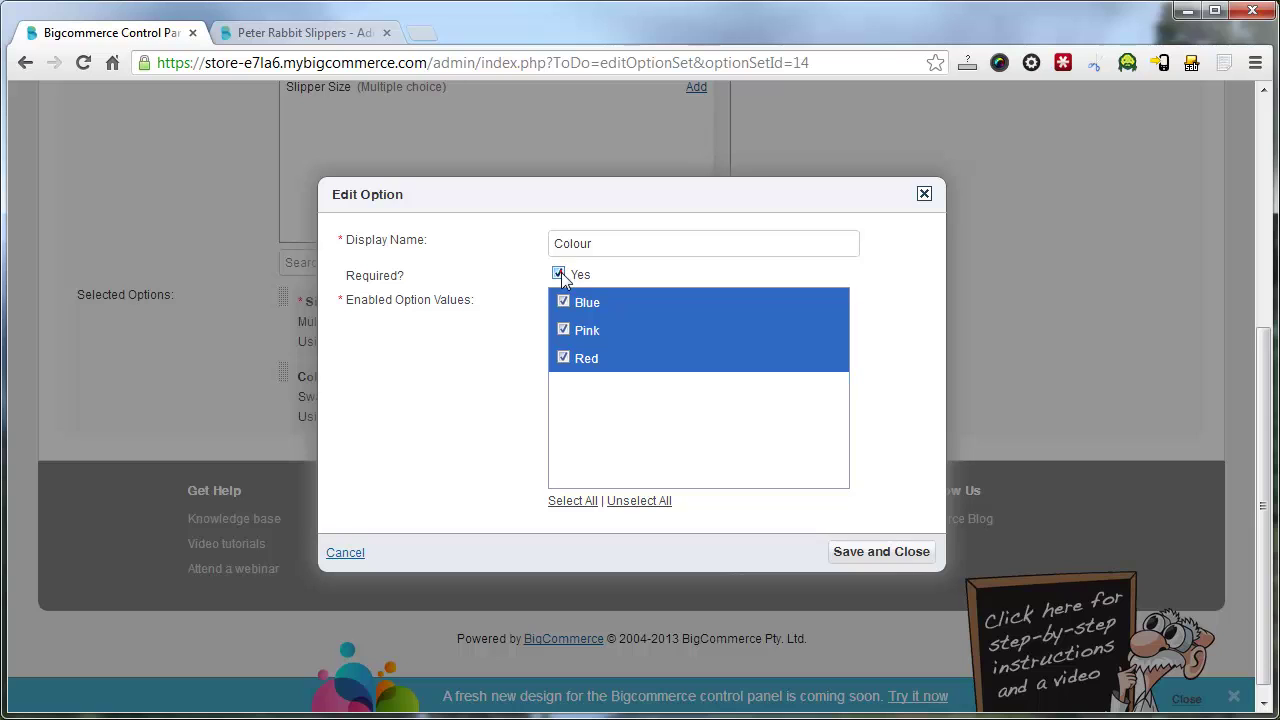
{"action": "left_click", "coordinate": [880, 552]}
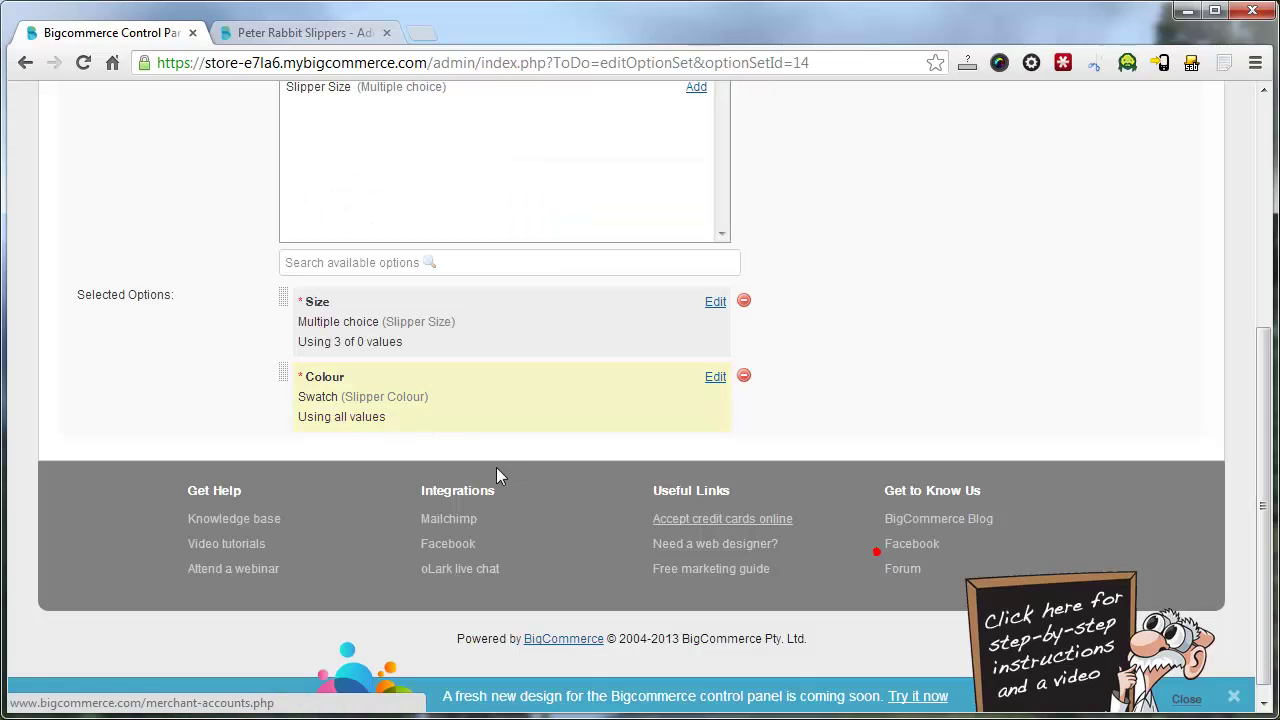
Save the Slipper Option Set and reload the Peter Rabbit Slippers store page to check the Colour option.
{"action": "scroll", "coordinate": [224, 316], "scroll_direction": "up", "scroll_amount": 3}
{"action": "left_click", "coordinate": [110, 214]}
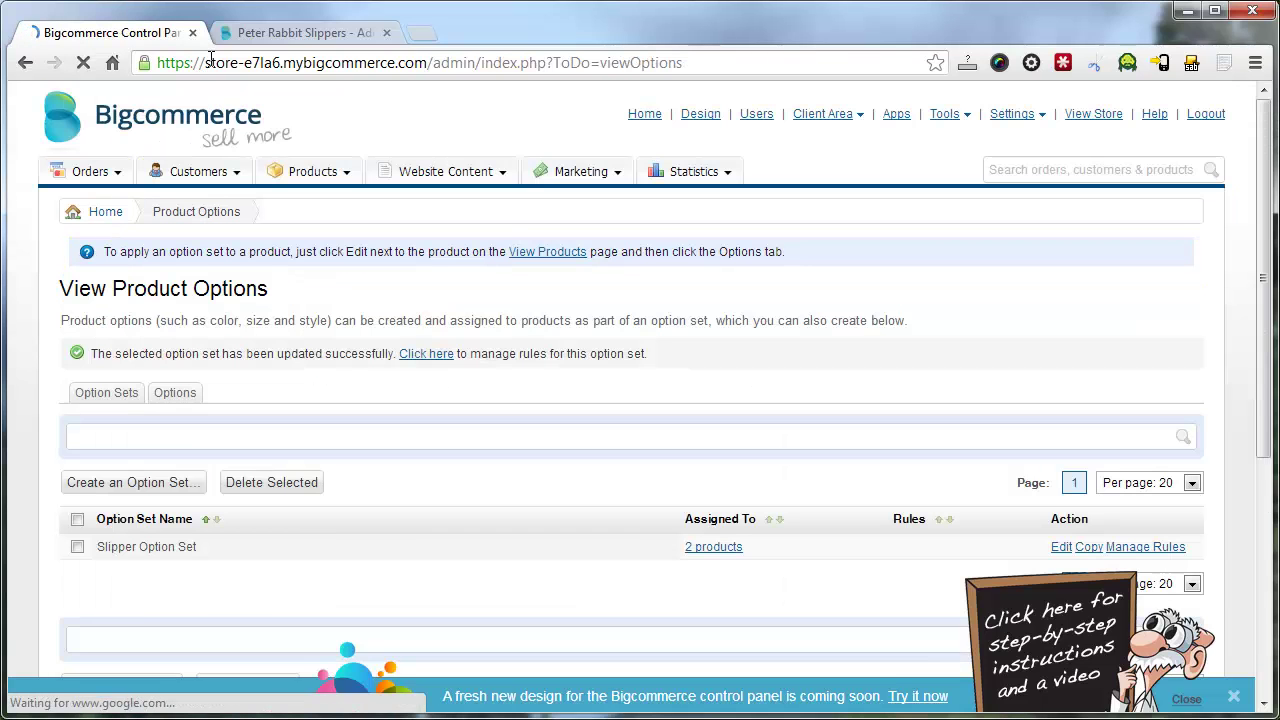
{"action": "left_click", "coordinate": [282, 30]}
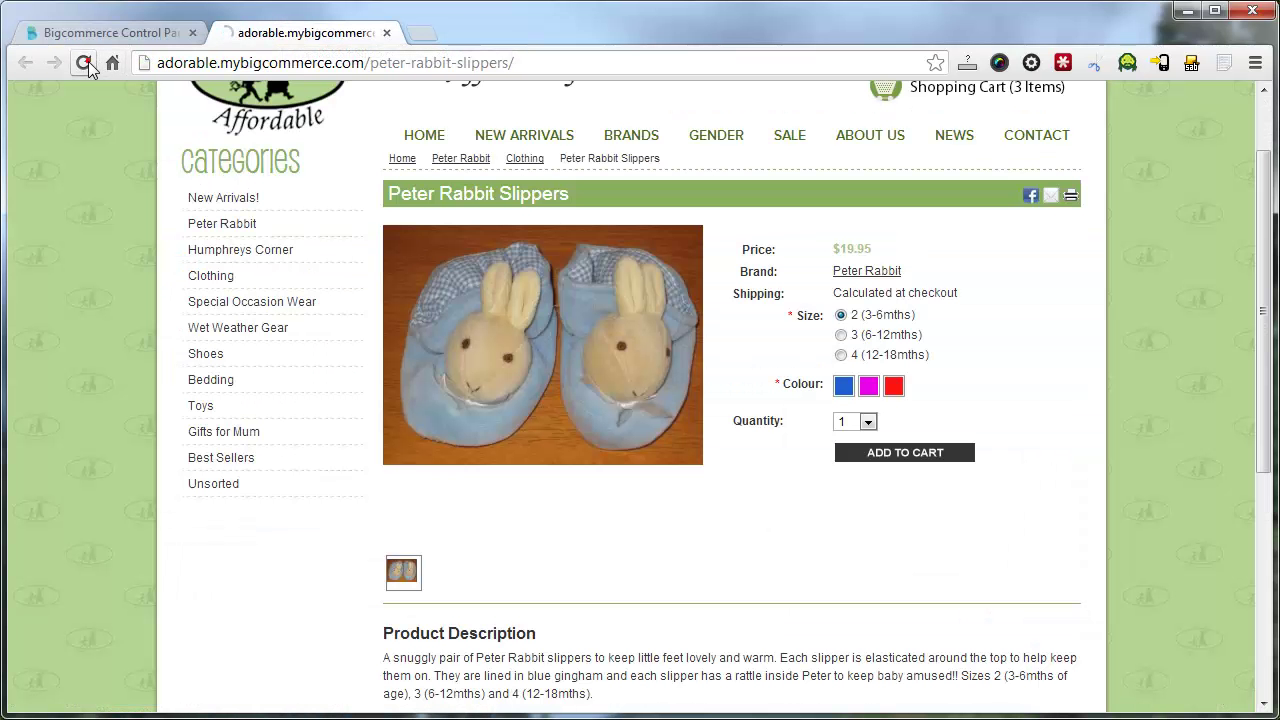